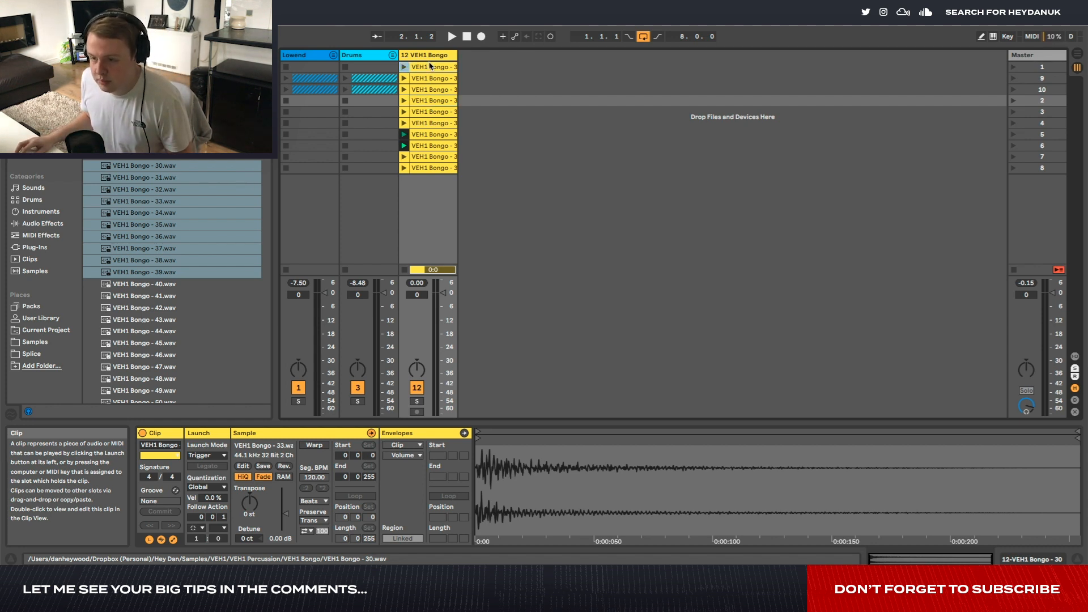
Set the follow action time of VEH1 Bongo clips 30, 35 and 39 to 0.0.2 and audition the sequence from clip 30.
left_click(429, 66)
left_click(436, 123, "super")
left_click(421, 168, "super")
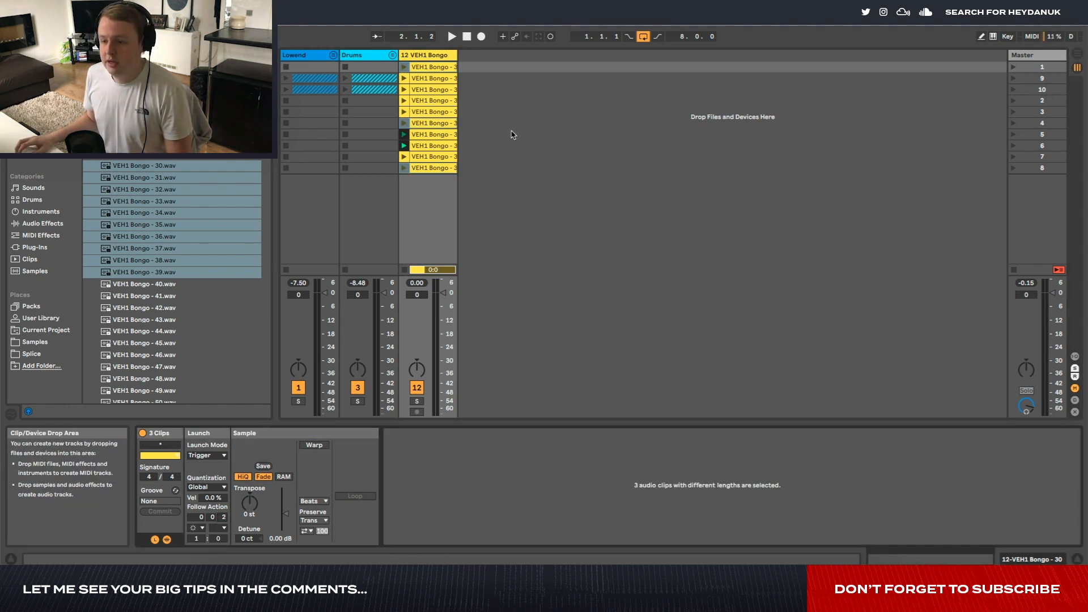
left_click(404, 67)
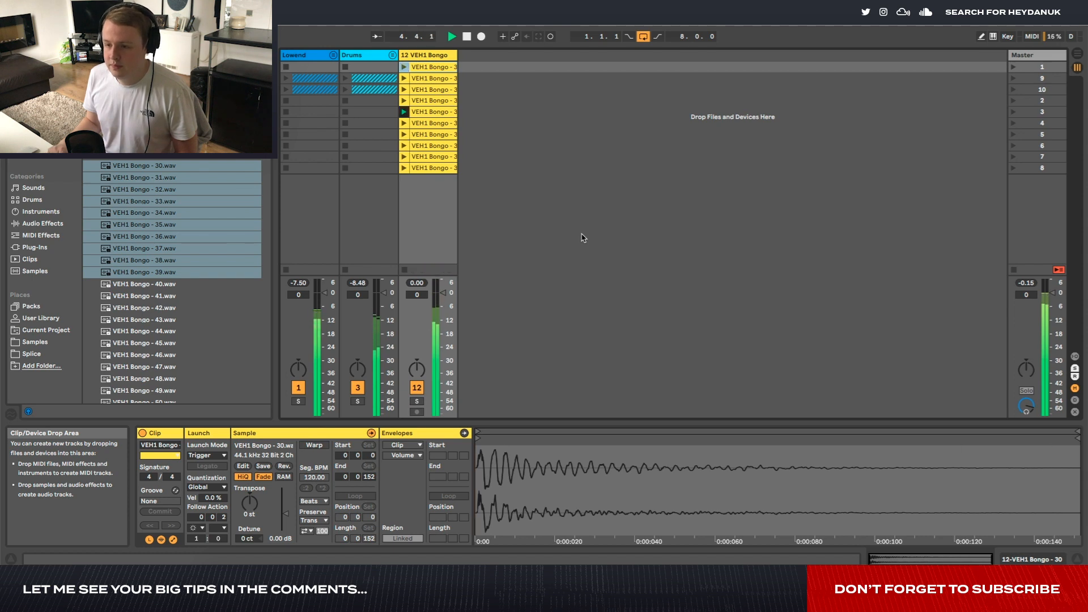
key("space")
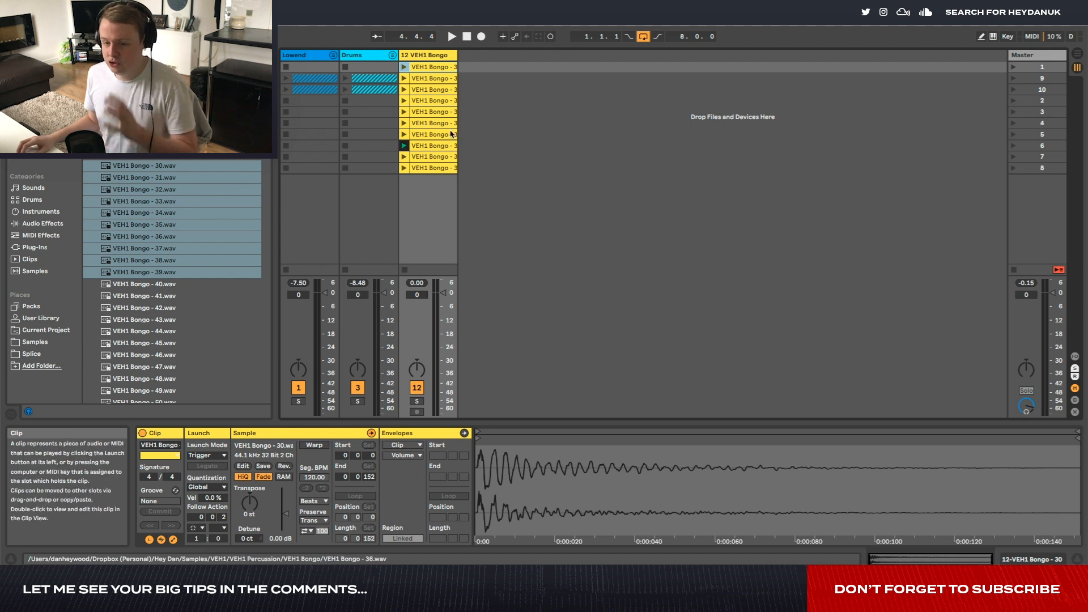
Check bongo clips 38 and 37, and audition the bongo sequence by launching clips 30, 31 and 32.
scroll(202, 197, "down", 2)
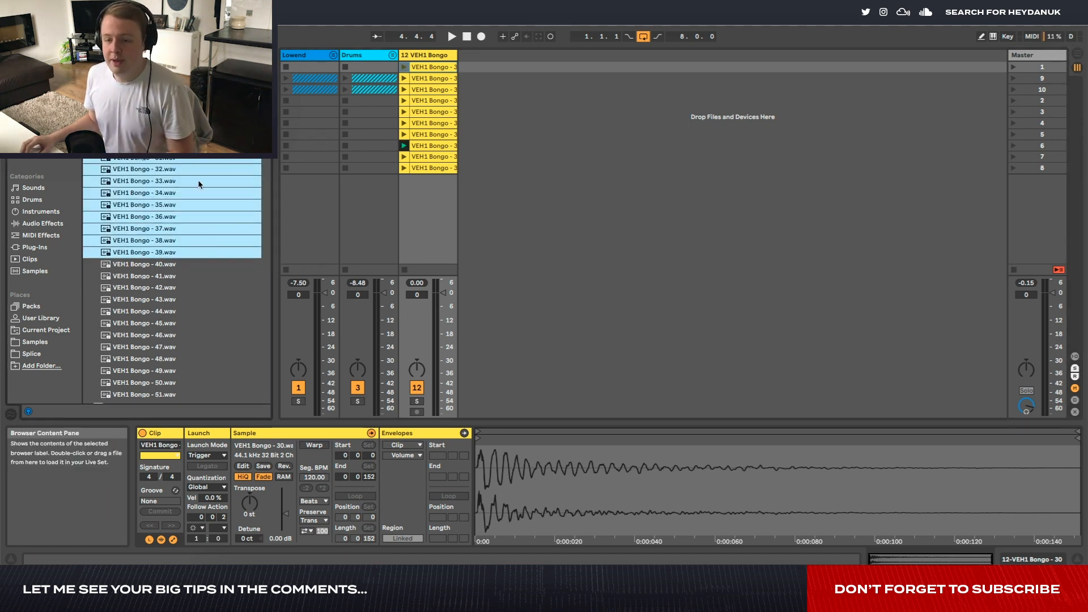
left_click(444, 156)
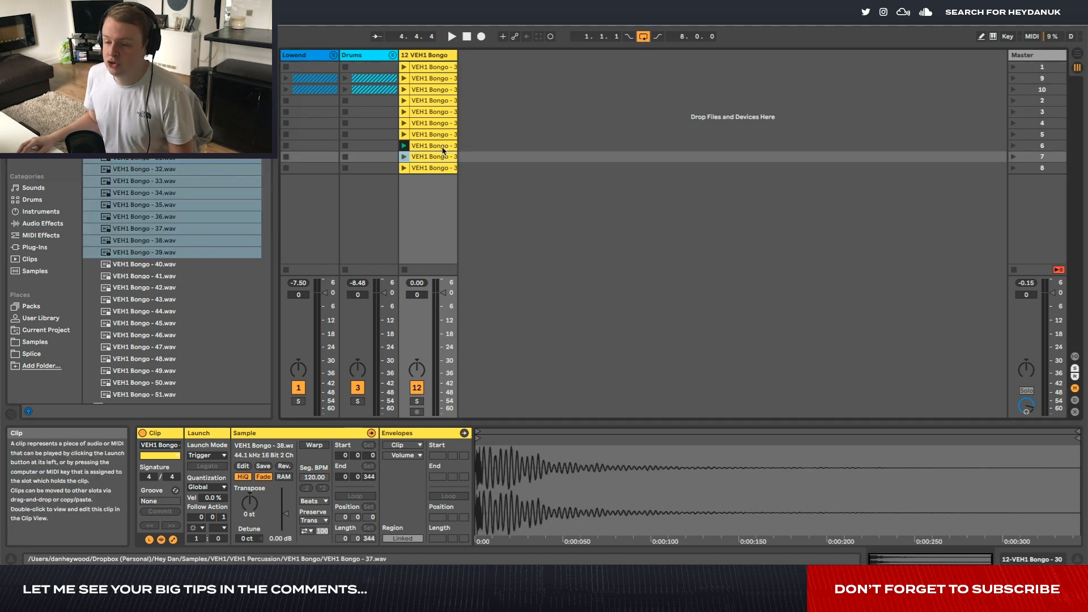
left_click(444, 147)
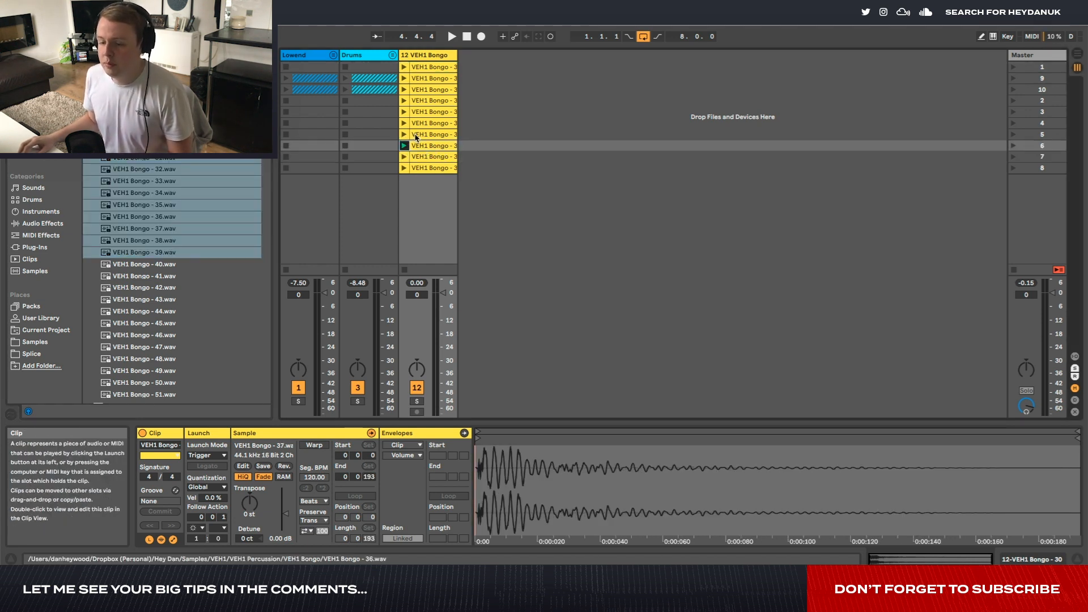
left_click(405, 68)
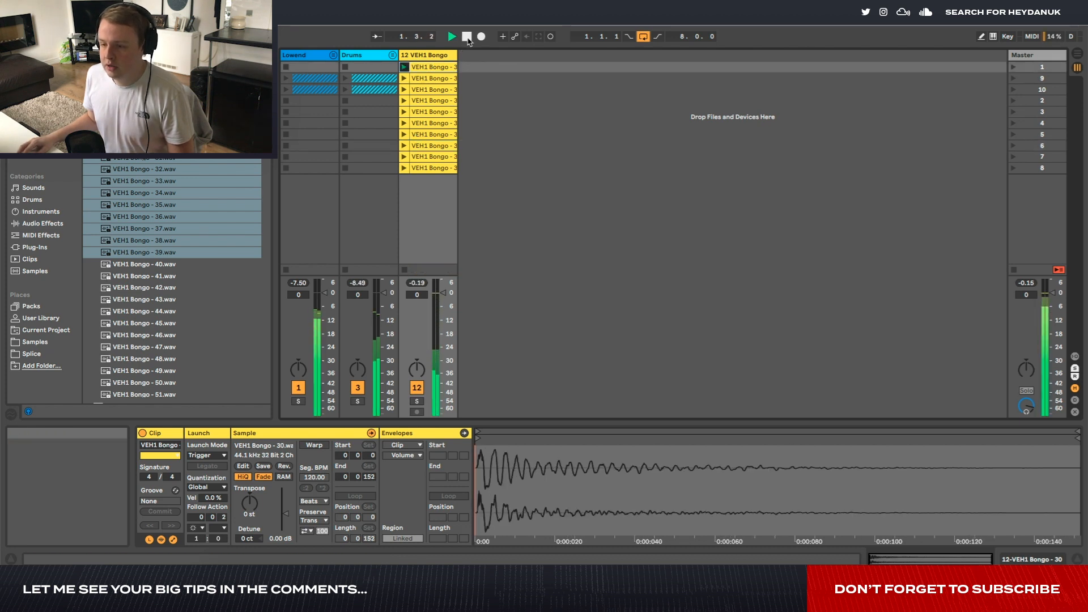
left_click(404, 79)
left_click(404, 90)
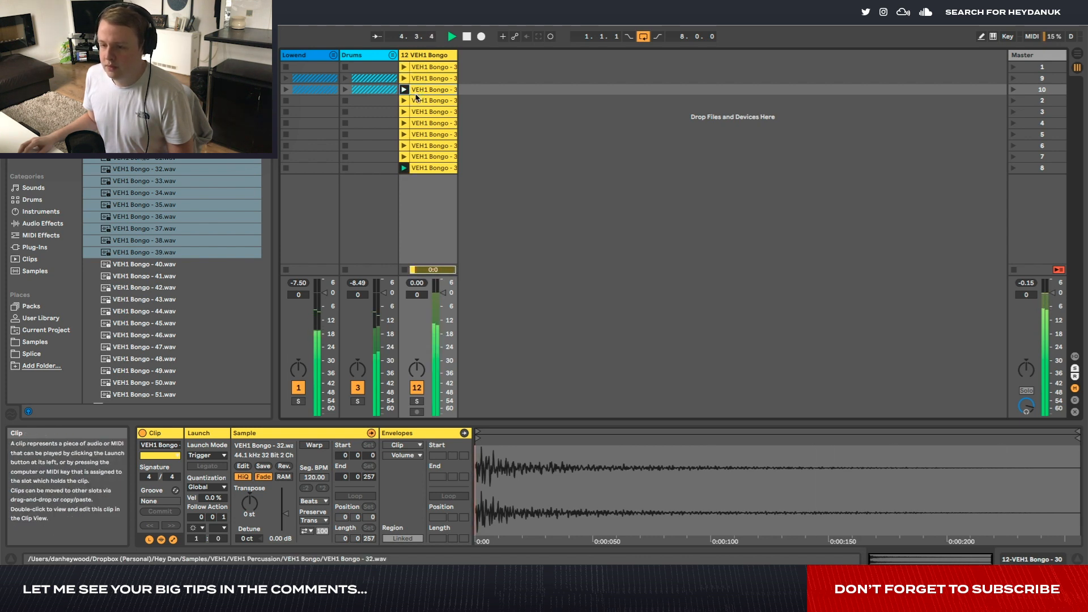
key("space")
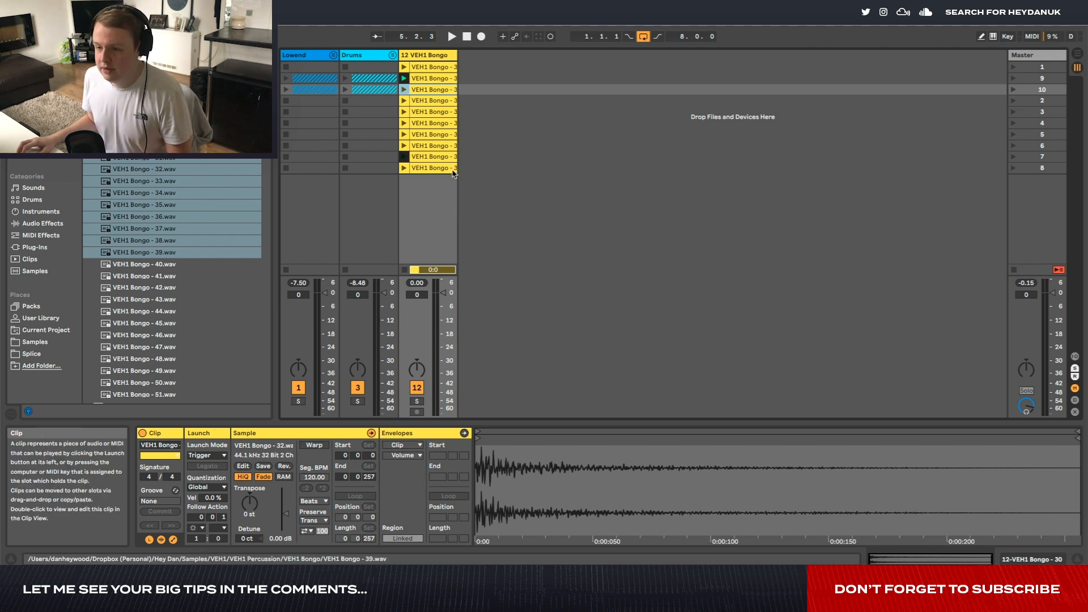
Switch to the Arrangement view and select the VEH1 Bongo track.
key("Tab")
left_click(914, 159)
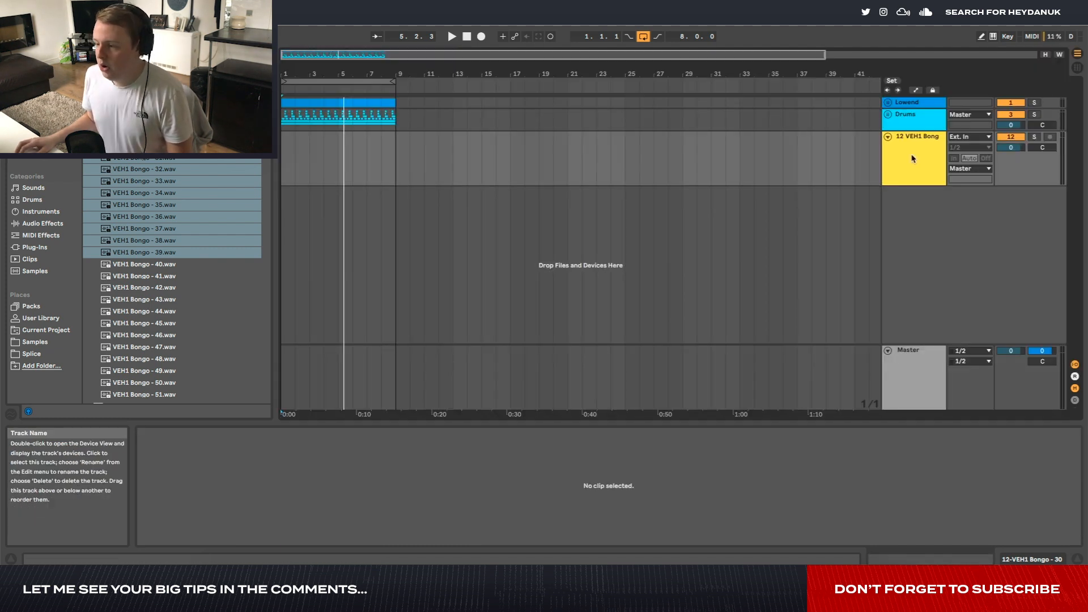
key("super+shift+t")
left_click(912, 194)
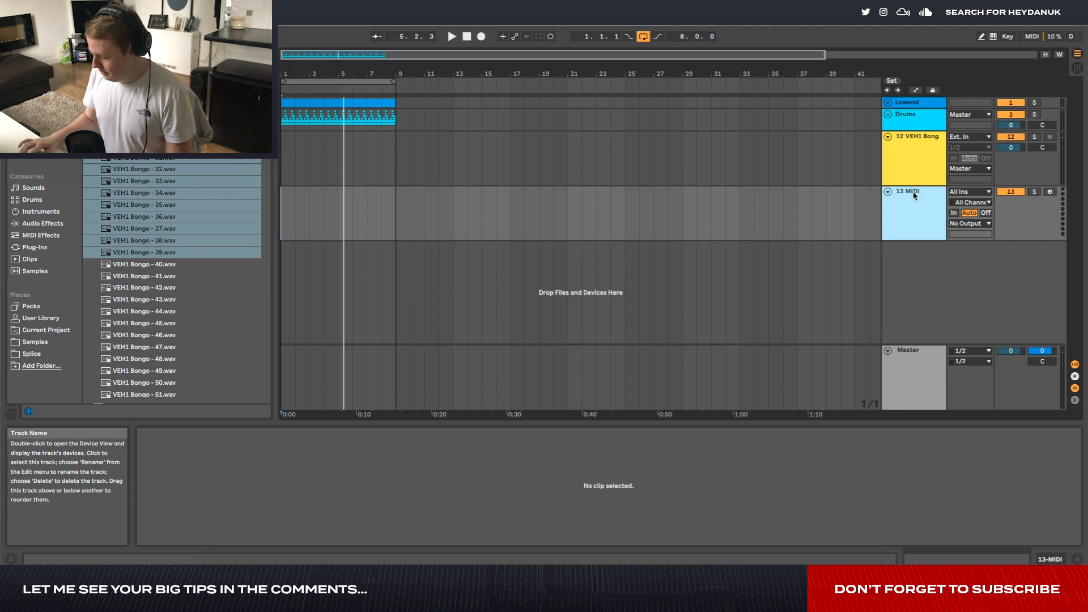
key("Delete")
Add an audio track below the bongo track and set its input to Resampling.
key("super+t")
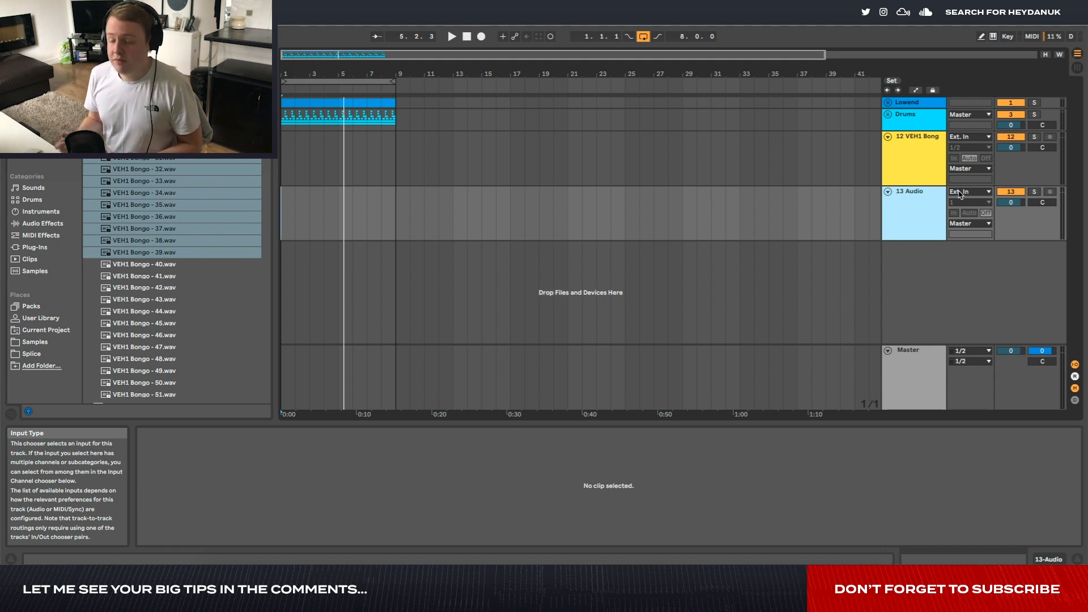
left_click(959, 193)
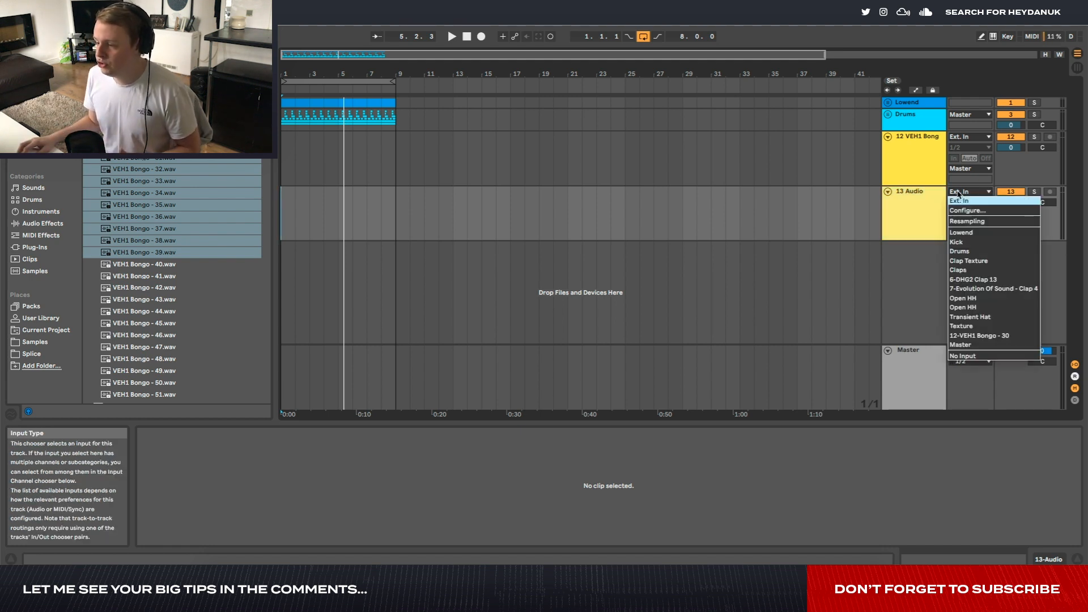
left_click(970, 223)
Solo the bongo track, arm the new audio track and record the bongo sequence launched from the first clip.
left_click(916, 168)
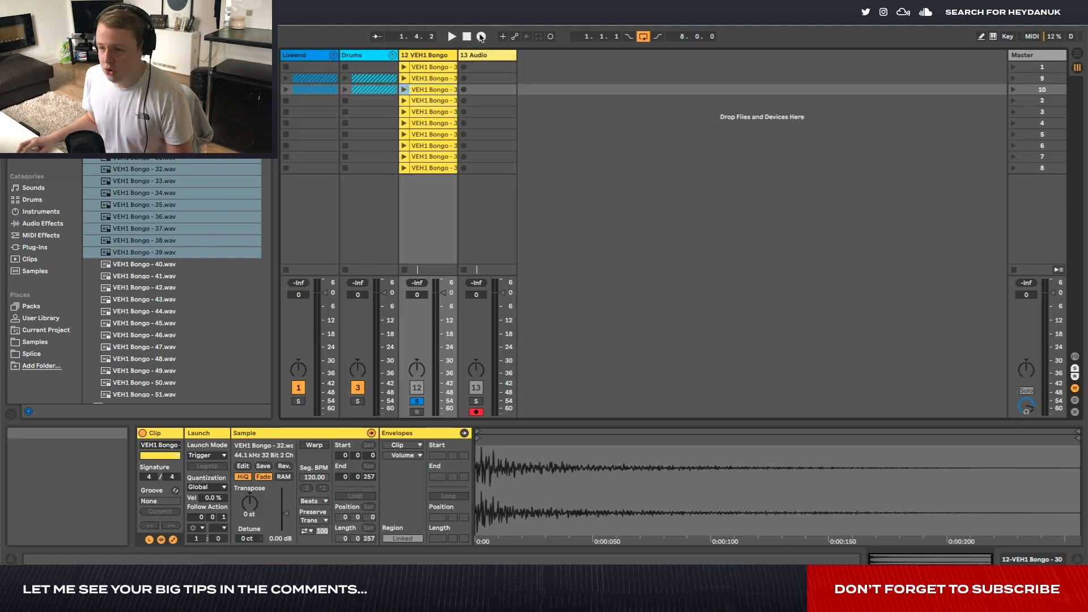
left_click(481, 36)
left_click(405, 68)
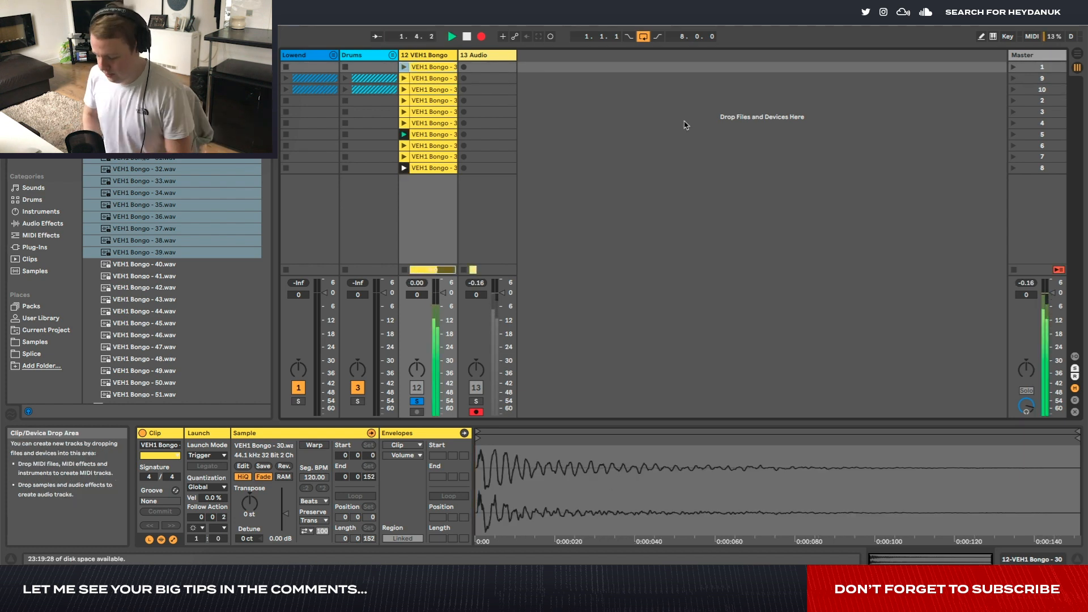
key("Tab")
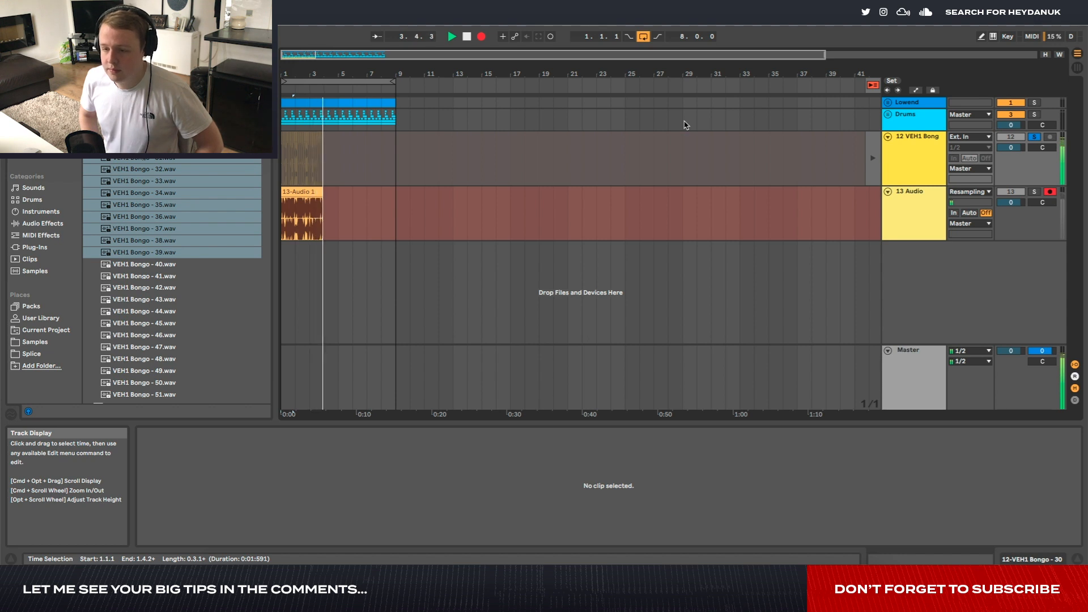
key("space")
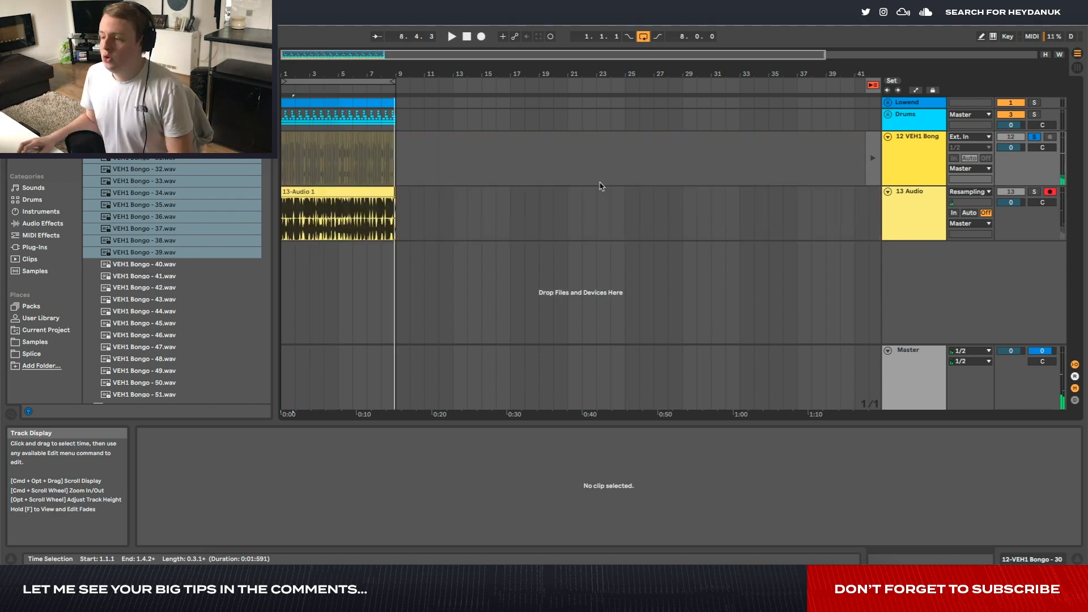
Extend the recorded 13-Audio 1 clip to include the full recording and move its start to bar 1.
left_click(358, 193)
left_click_drag(358, 193, 574, 193)
left_click_drag(426, 209, 367, 211)
key("plus")
left_click(464, 217)
left_click_drag(557, 193, 340, 196)
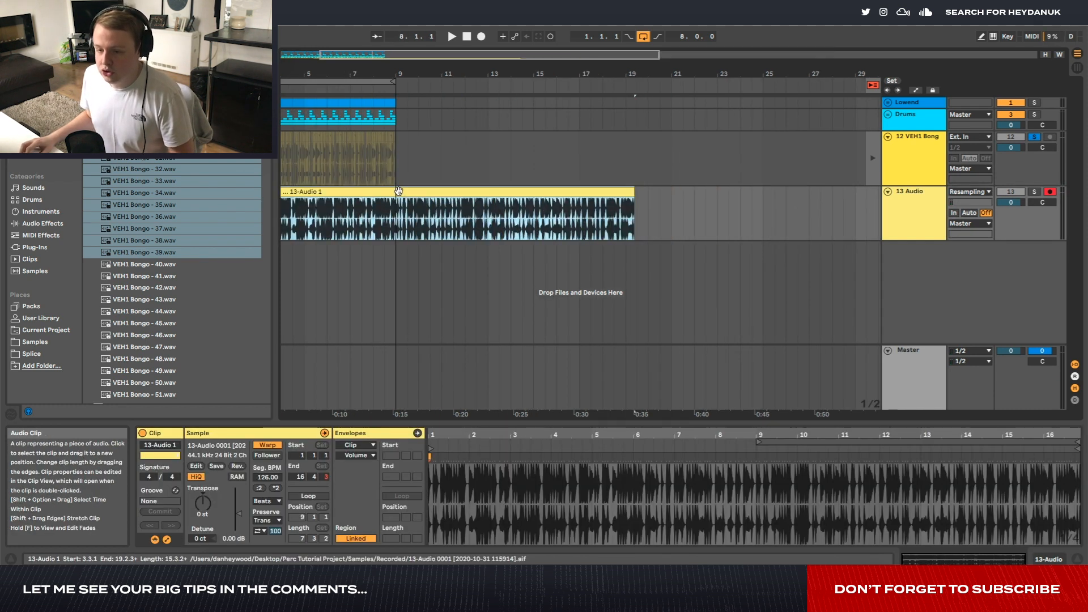
left_click(499, 159)
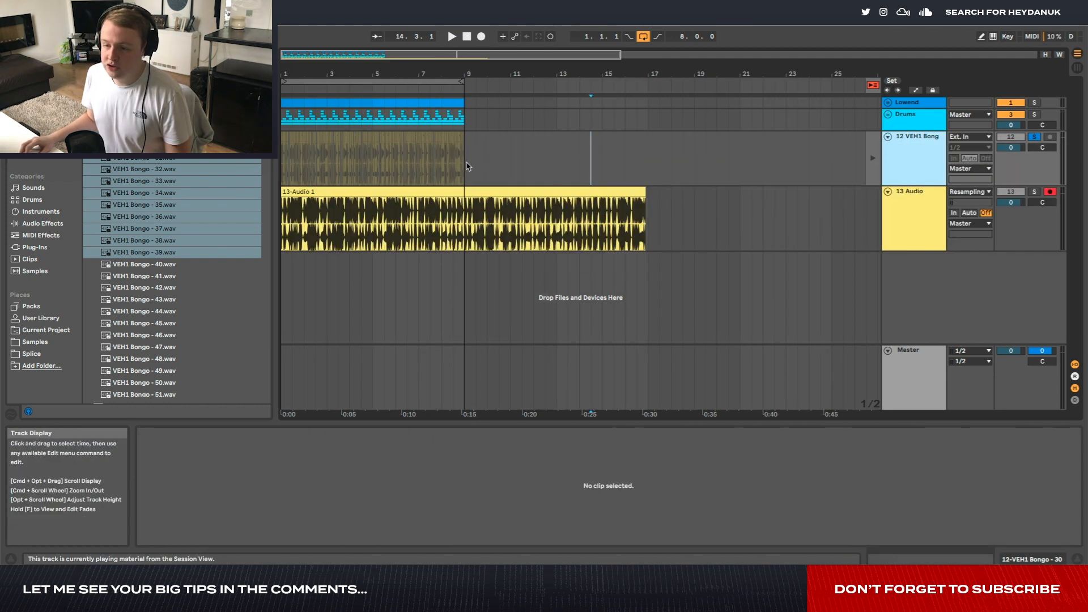
Return the bongo track's playback from Session clips to the arrangement and select the 13 Audio track.
left_click_drag(207, 168, 209, 169)
left_click(873, 85)
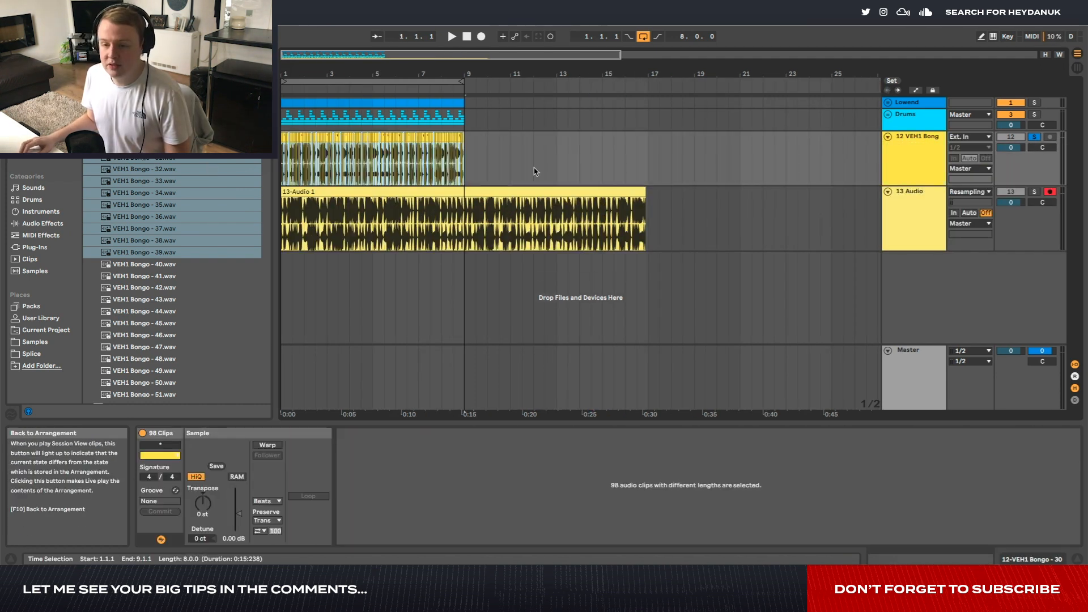
left_click(955, 207)
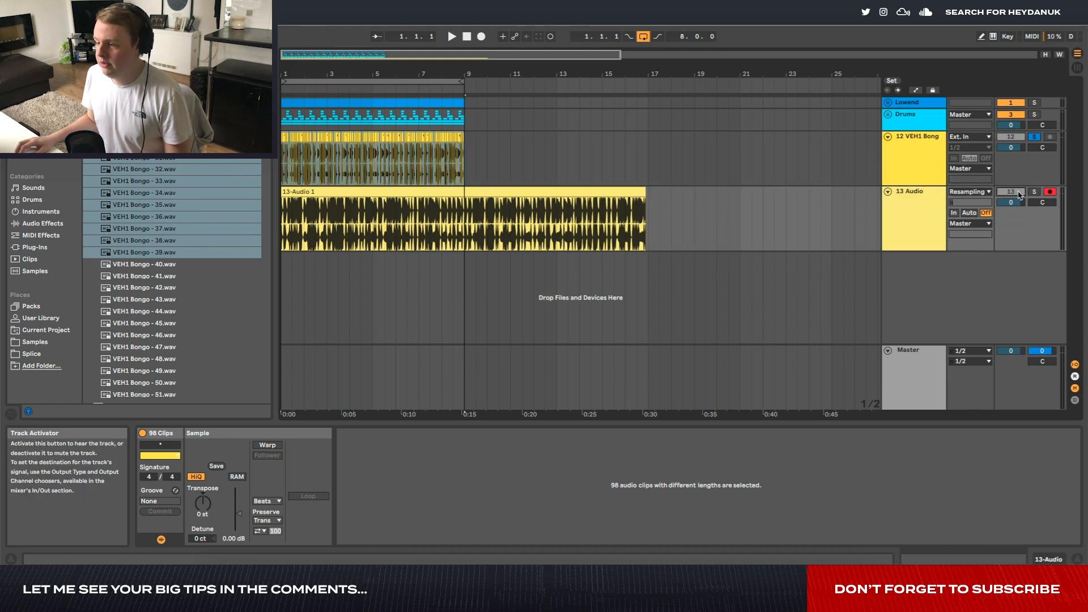
Play the recorded bongo clips from bar 1 to hear the generated pattern.
scroll(366, 164, "up", 8)
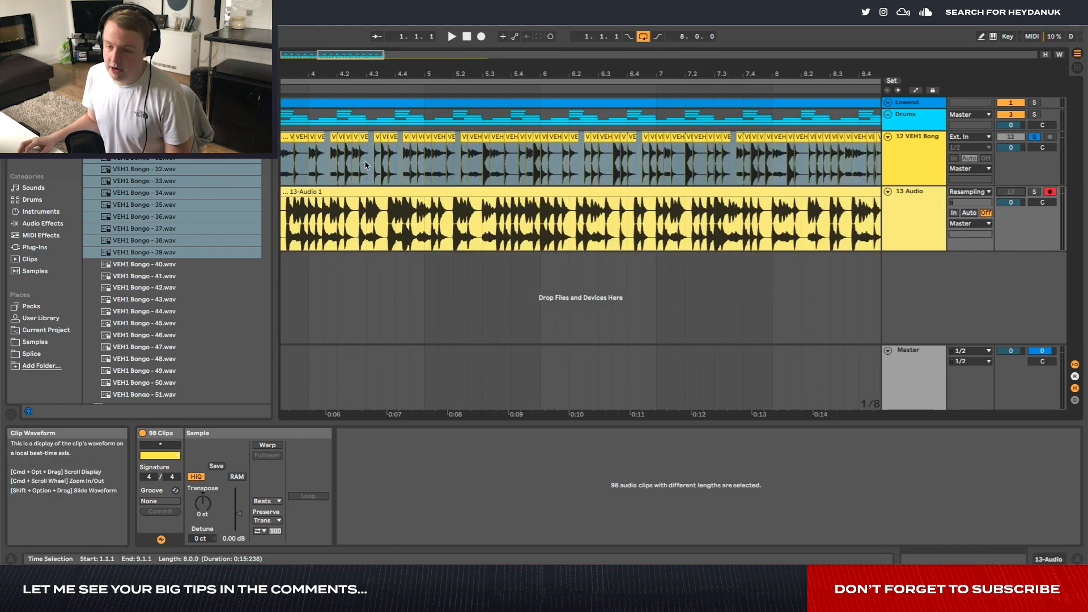
left_click(317, 177)
key("space")
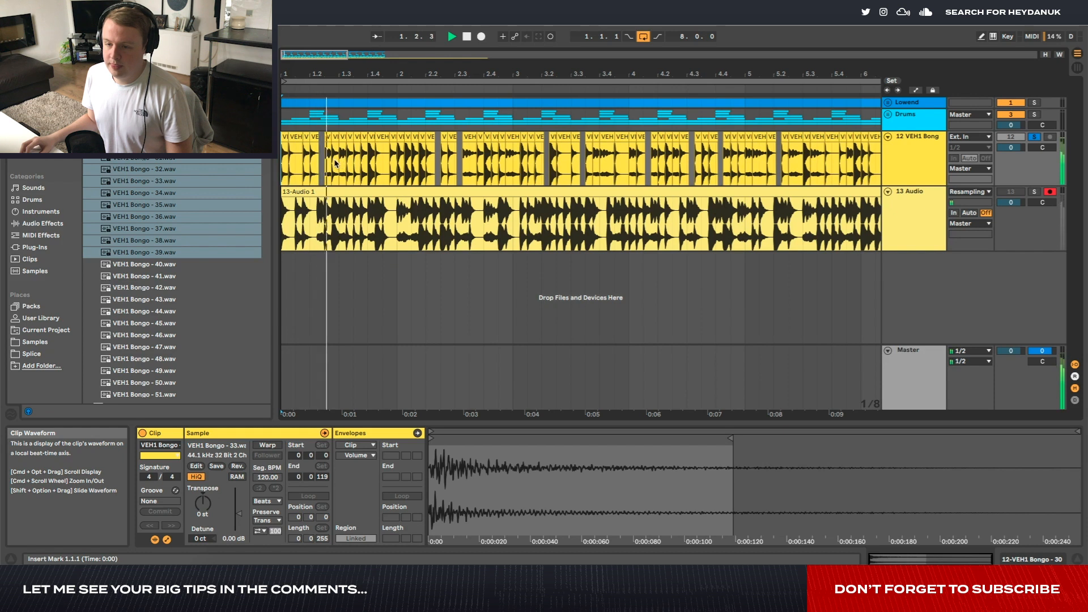
key("space")
Delete the single bongo hits at 1.4.1, 1.3.1, 2.1.4 and 2.3.4 on the bongo track.
scroll(369, 148, "up", 4)
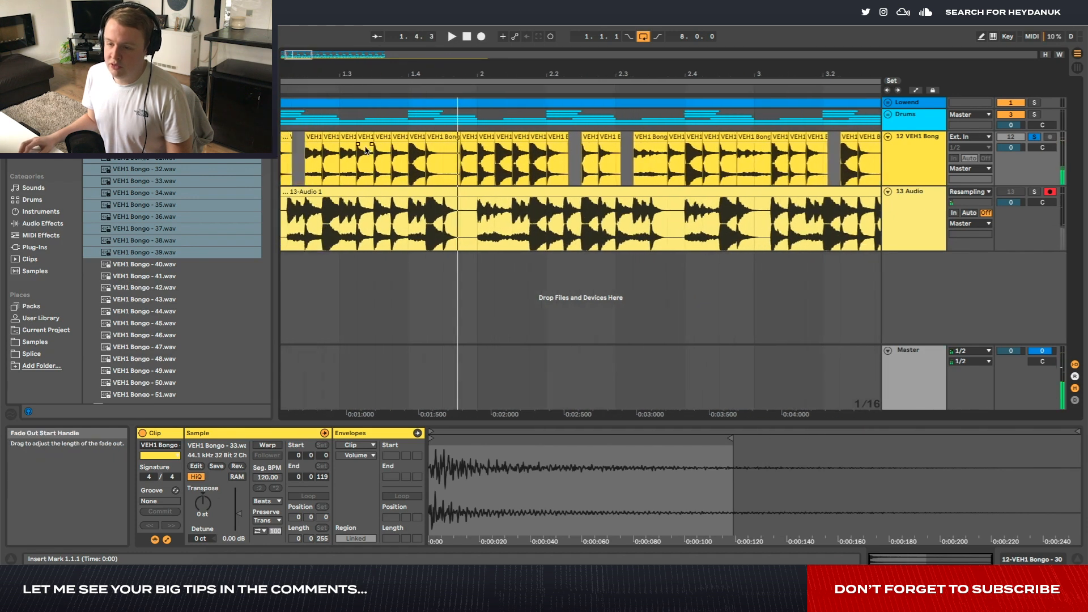
left_click(497, 138)
key("Delete")
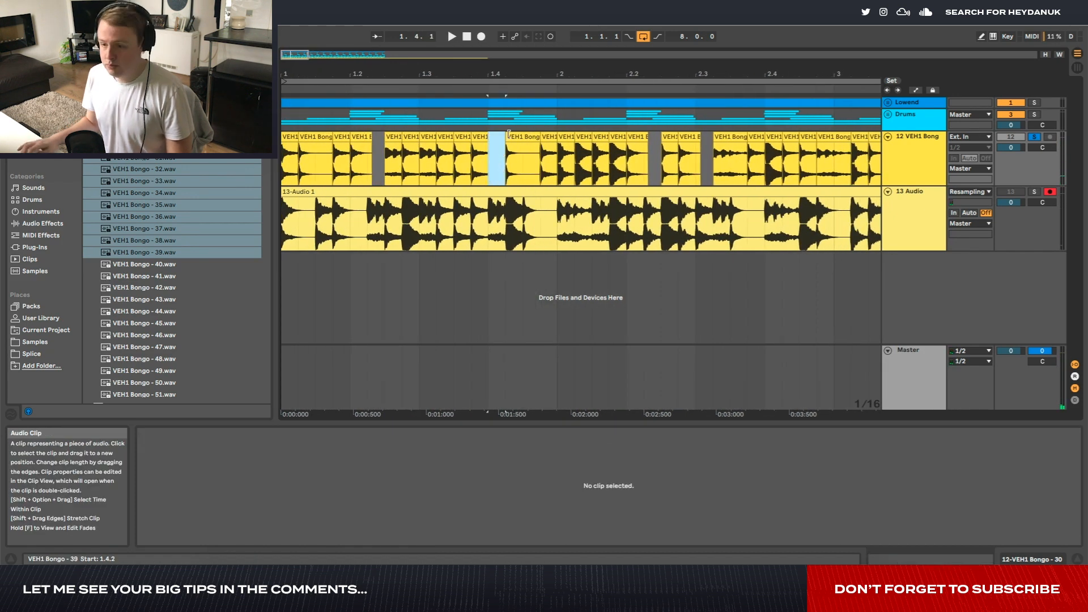
left_click(428, 137)
key("Delete")
left_click(618, 137)
key("Delete")
left_click(756, 142)
key("Delete")
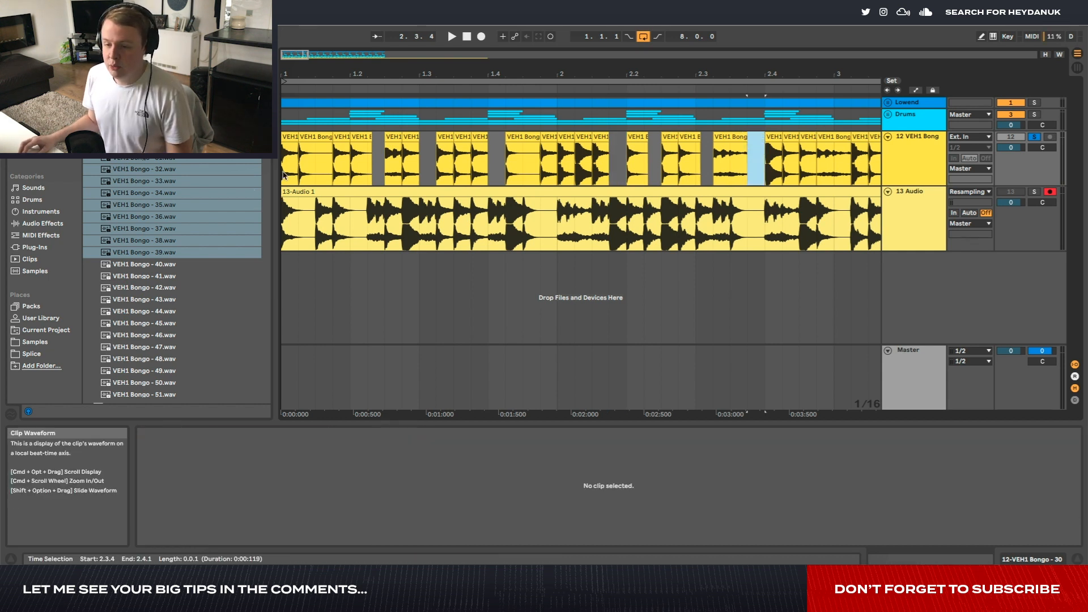
Play the thinned-out bongo pattern from bar 1.
left_click(284, 171)
scroll(393, 182, "down", 4)
key("space")
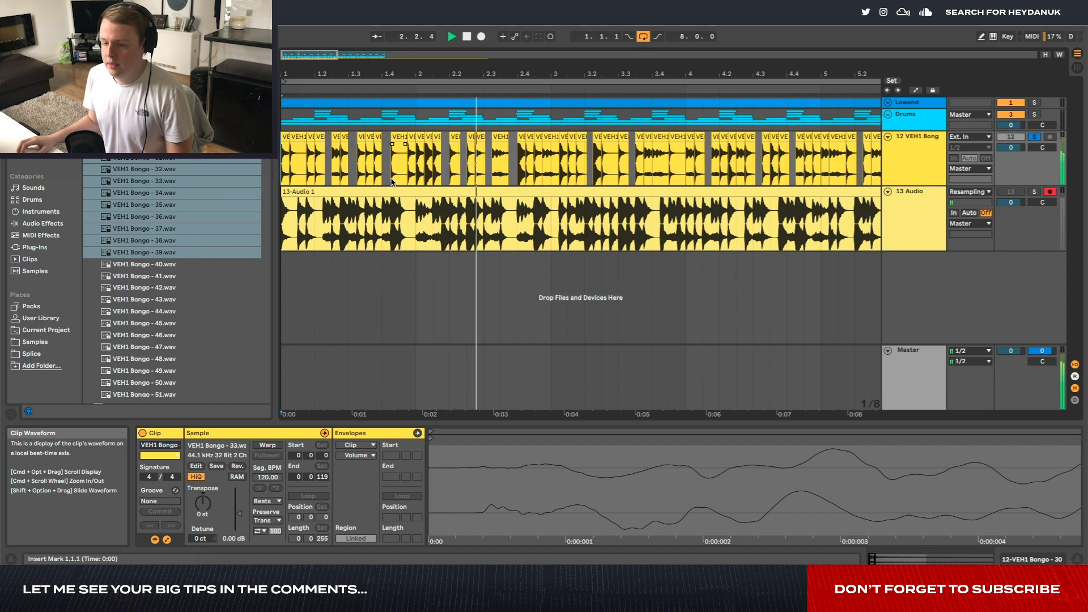
key("space")
Fold the VEH1 Bongo track, turn off its solo and leave the track deactivated.
left_click(889, 137)
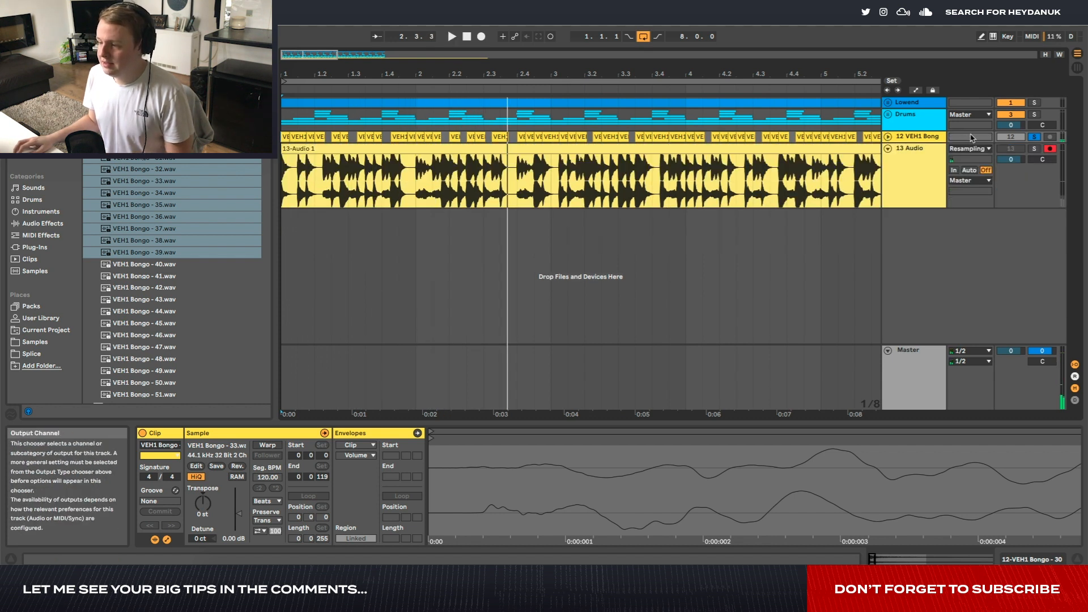
left_click(1035, 137)
left_click(1019, 138)
scroll(575, 206, "down", 3)
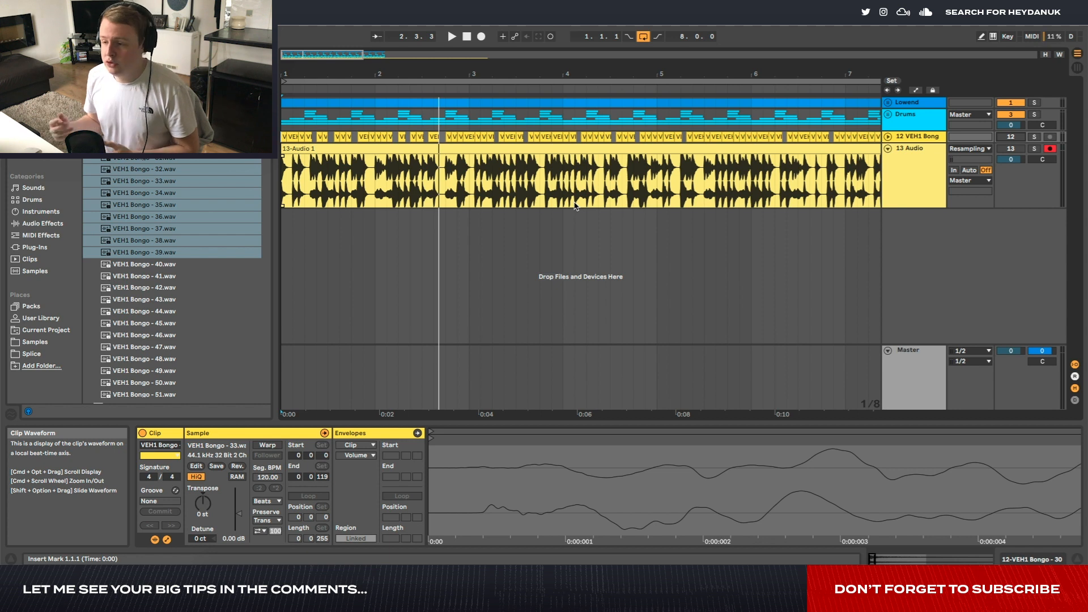
Search the browser for Kickstart, add it to the 13 Audio track and open its plug-in window.
double_click(905, 181)
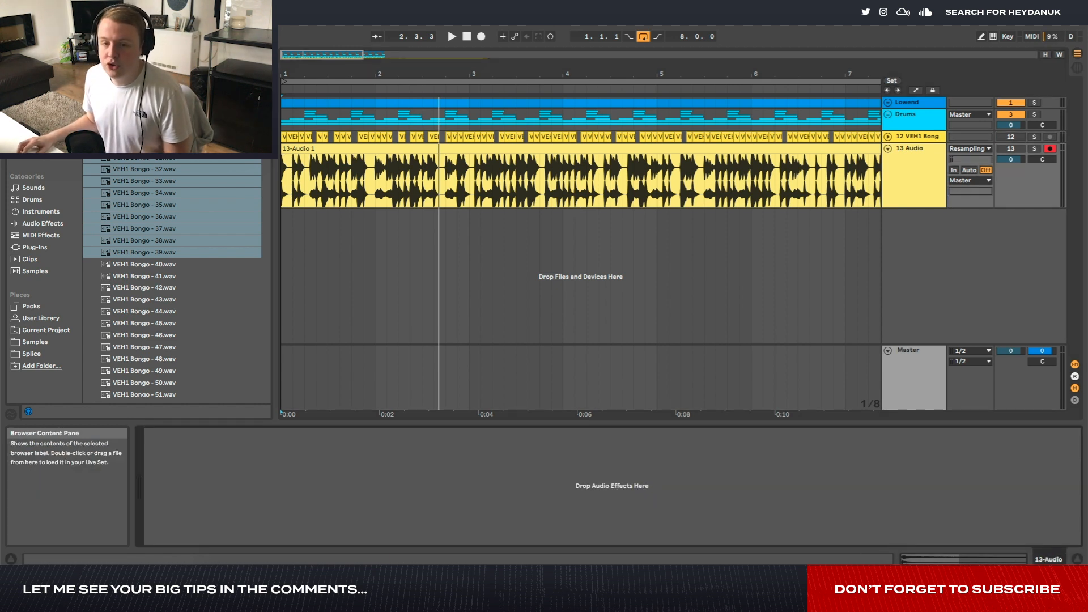
left_click(34, 81)
key("ctrl+f")
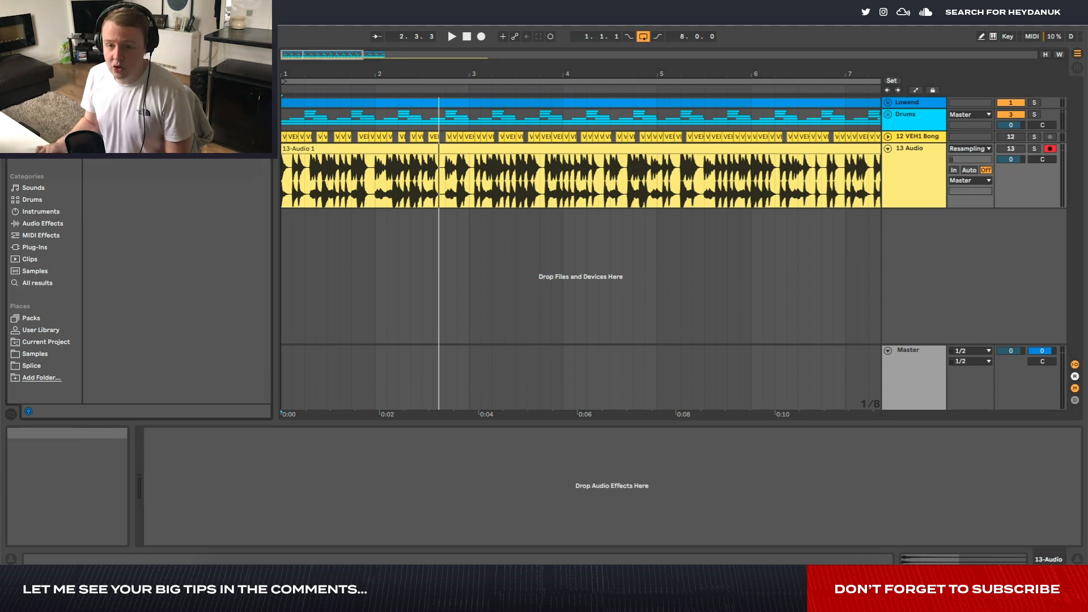
left_click_drag(142, 78, 339, 513)
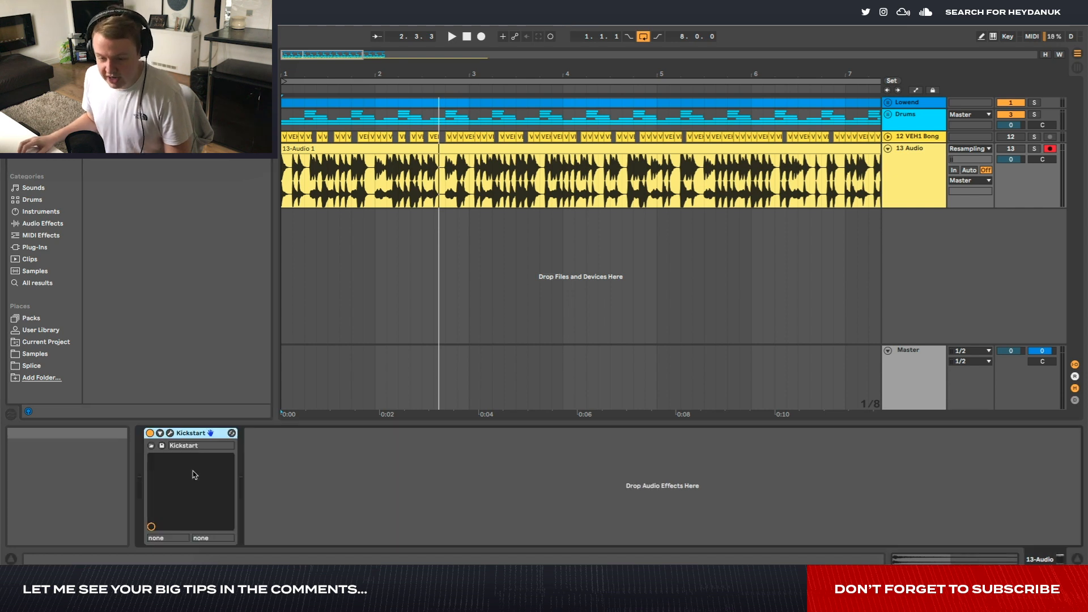
left_click(170, 434)
left_click(190, 191)
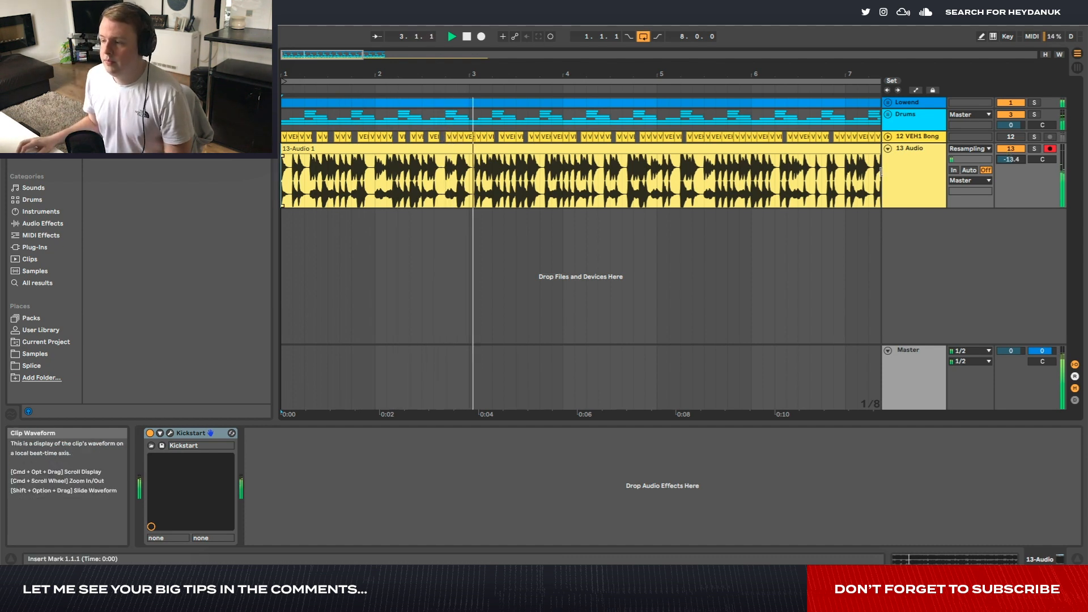
Lower the 13 Audio track's volume to -16.8 dB during playback.
left_click_drag(1011, 161, 1012, 166)
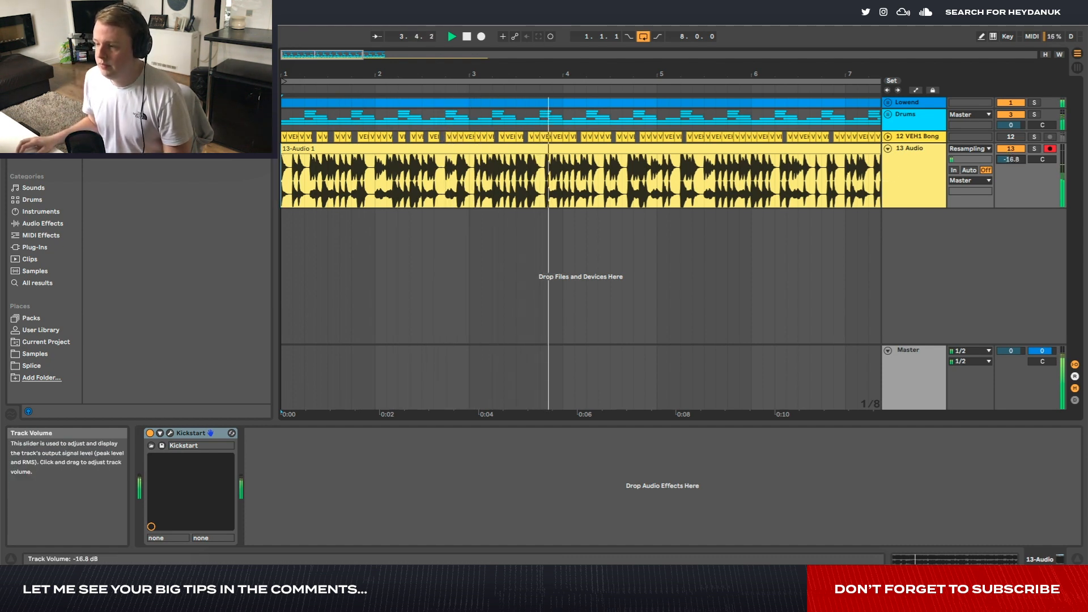
left_click(889, 150)
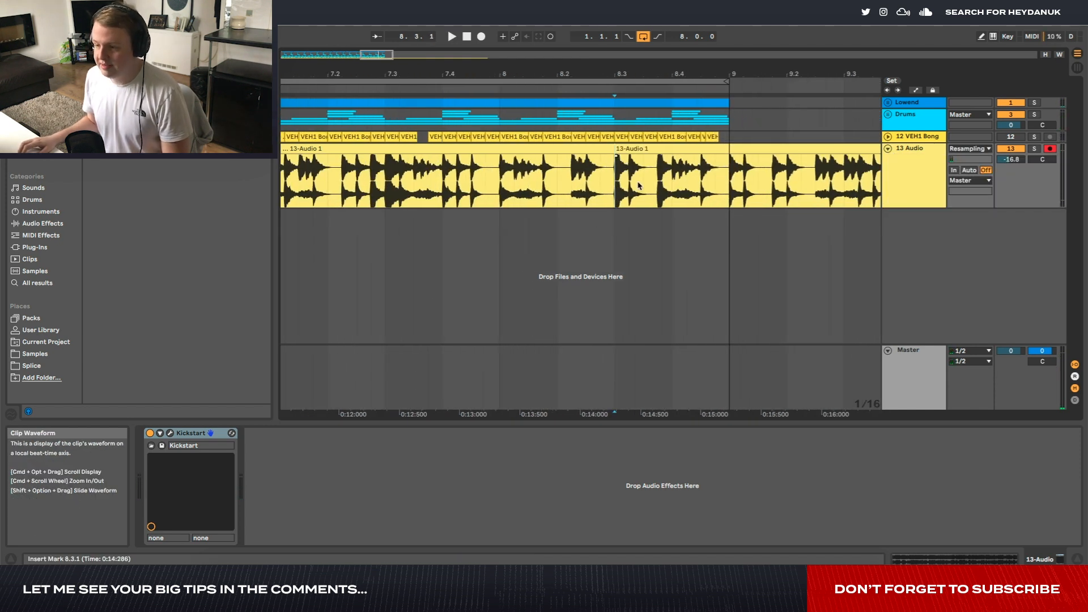
Audition the 13 Audio recording from 8.3.1 and split the clip at 9.1.1.
left_click(711, 154)
key("space")
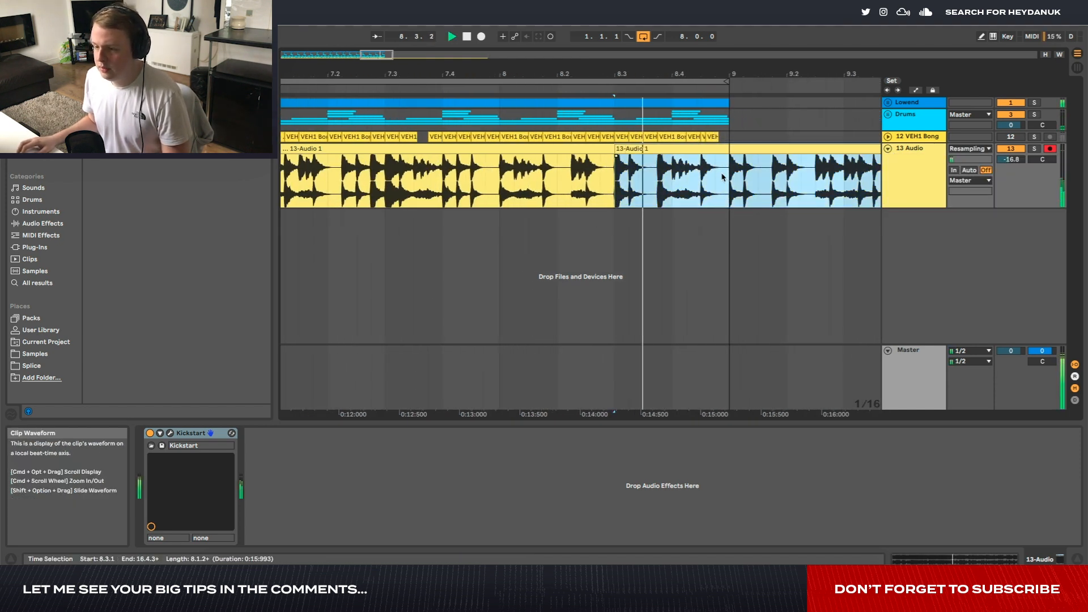
key("space")
left_click(728, 174)
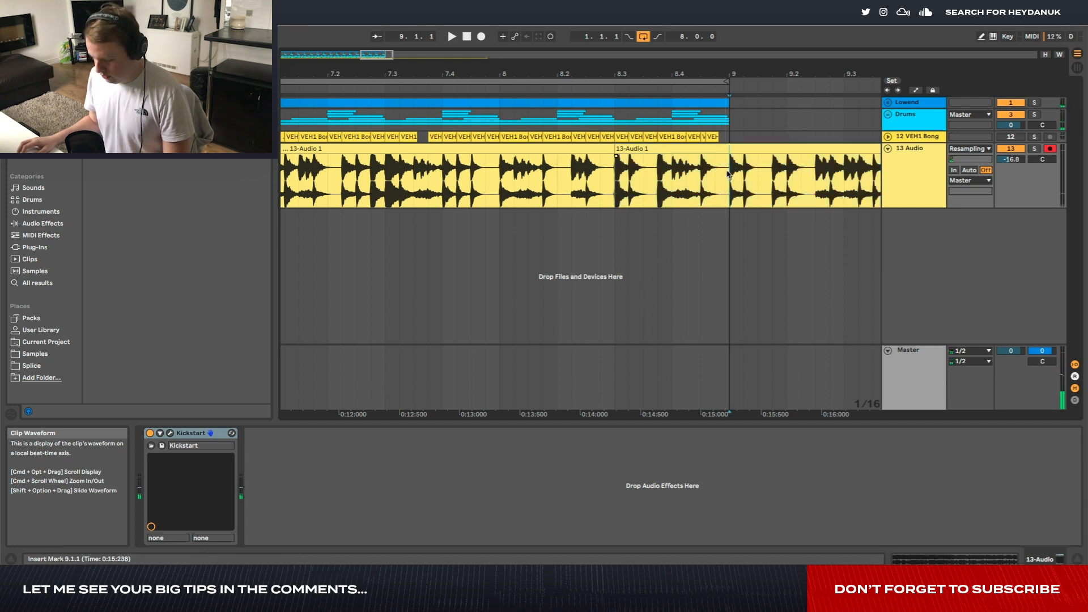
Duplicate the 13 Audio track, keep only the half-bar clip from 8.3.1 to 9.1.1 on the copy, and move it to bar 1.
left_click(919, 194)
key("w")
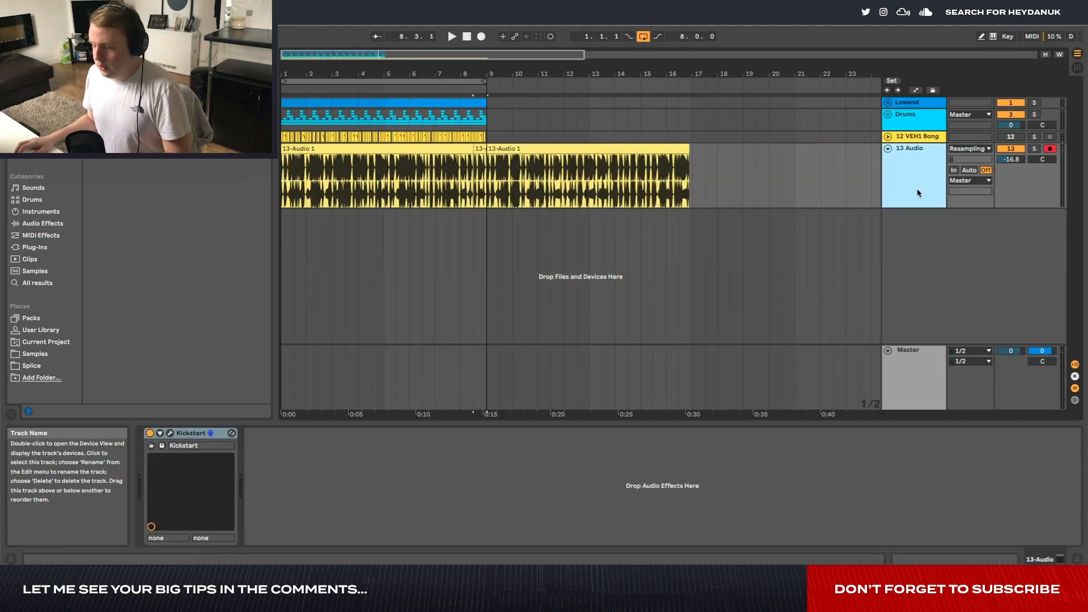
key("super+d")
left_click(458, 211)
key("Delete")
left_click(481, 213)
left_click_drag(481, 213, 289, 219)
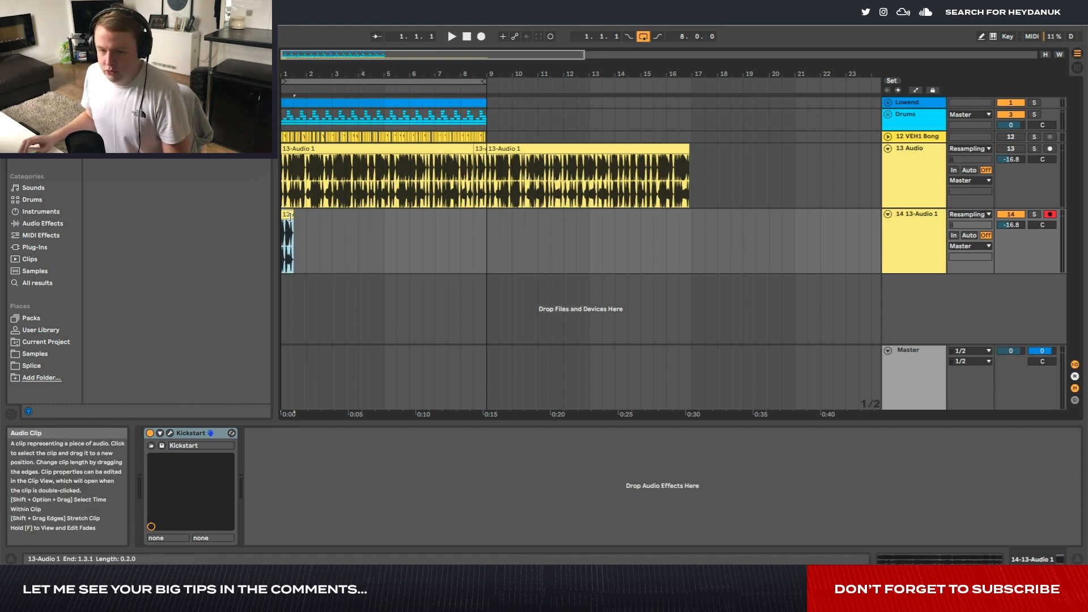
Duplicate the half-bar clip five times on the 14 13-Audio 1 track and play the loop from bar 1.
key("super+d")
key("super+d")
key("super+d")
key("super+d")
key("super+d")
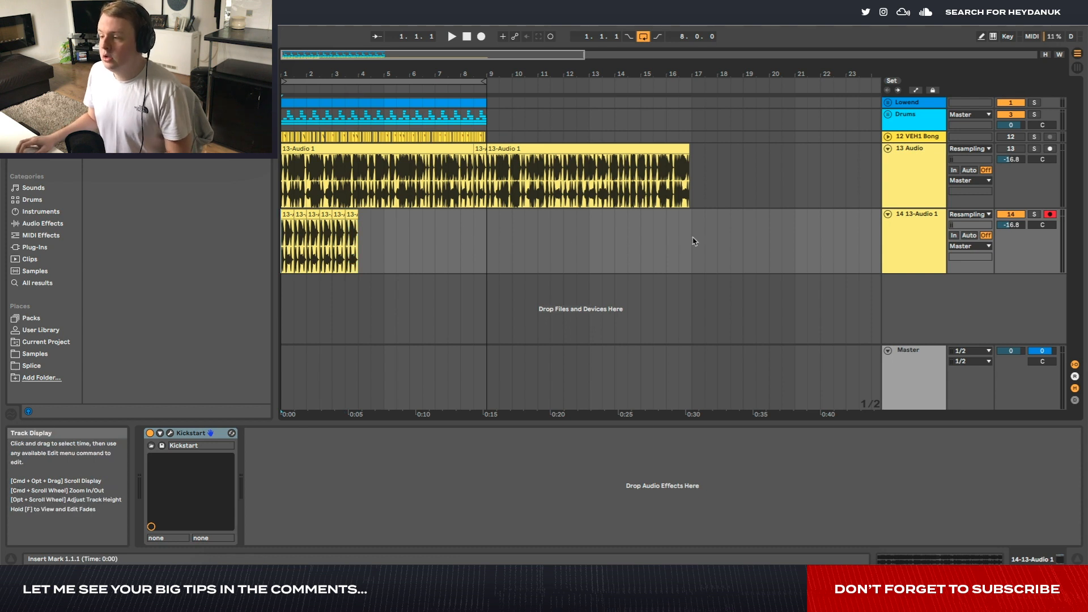
key("space")
scroll(282, 232, "up", 2)
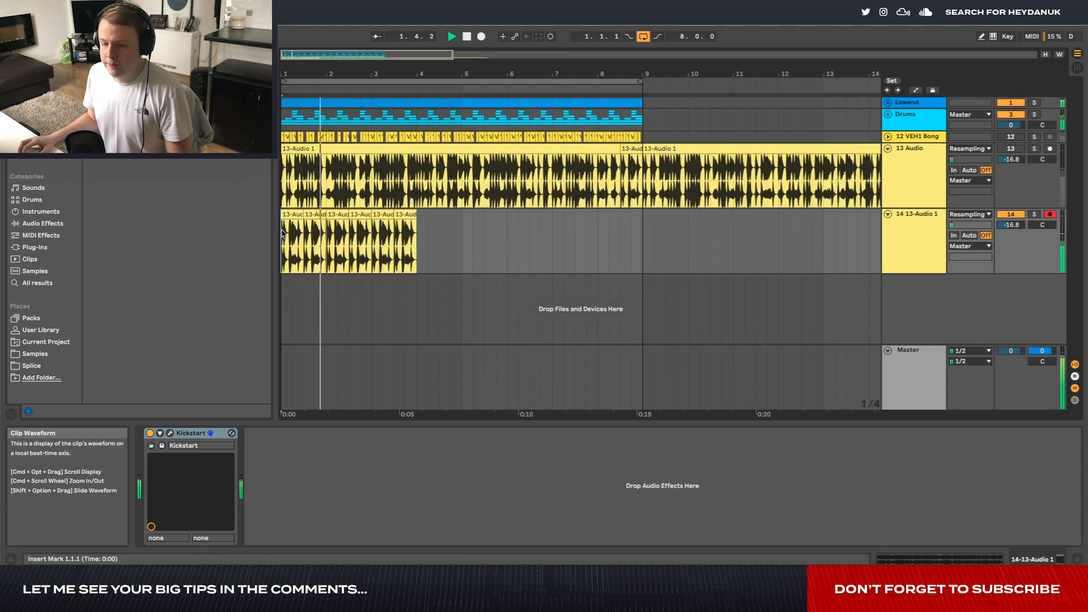
scroll(282, 233, "up", 2)
Keep duplicating the last half-bar clip on 14 13-Audio 1 until the copies reach 9.1.1.
left_click(493, 215)
key("super+d")
key("super+d")
key("super+d")
key("super+d")
scroll(493, 216, "down", 3)
key("super+d")
key("super+d")
key("super+d")
key("super+d")
key("super+d")
key("super+d")
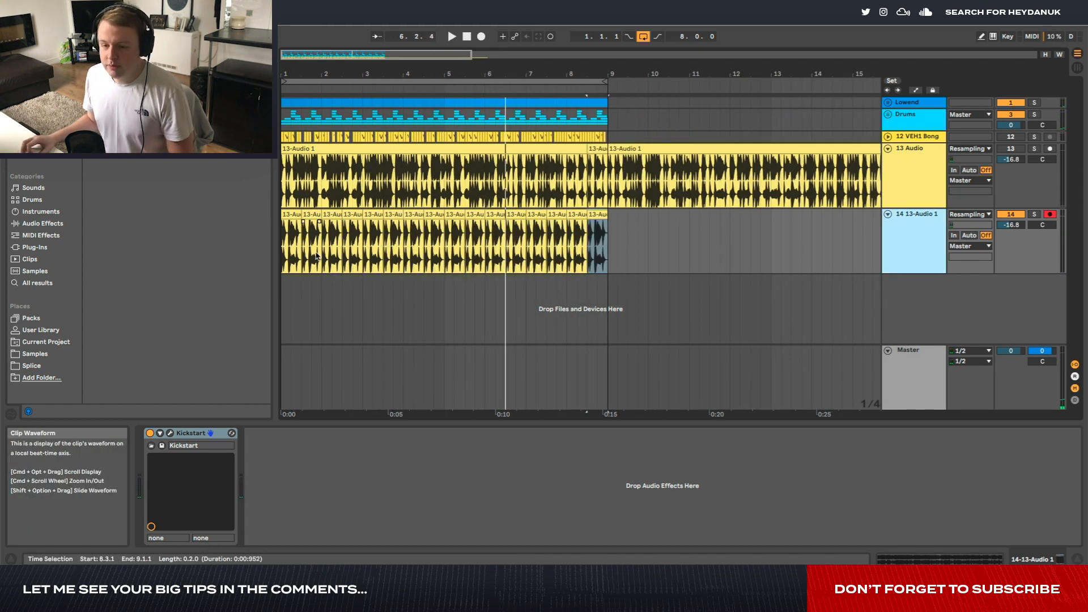
Audition the soloed 13 Audio recording from 2.2.1 and split out the one-beat slice from 2.2.1 to 2.3.1.
scroll(318, 256, "up", 5)
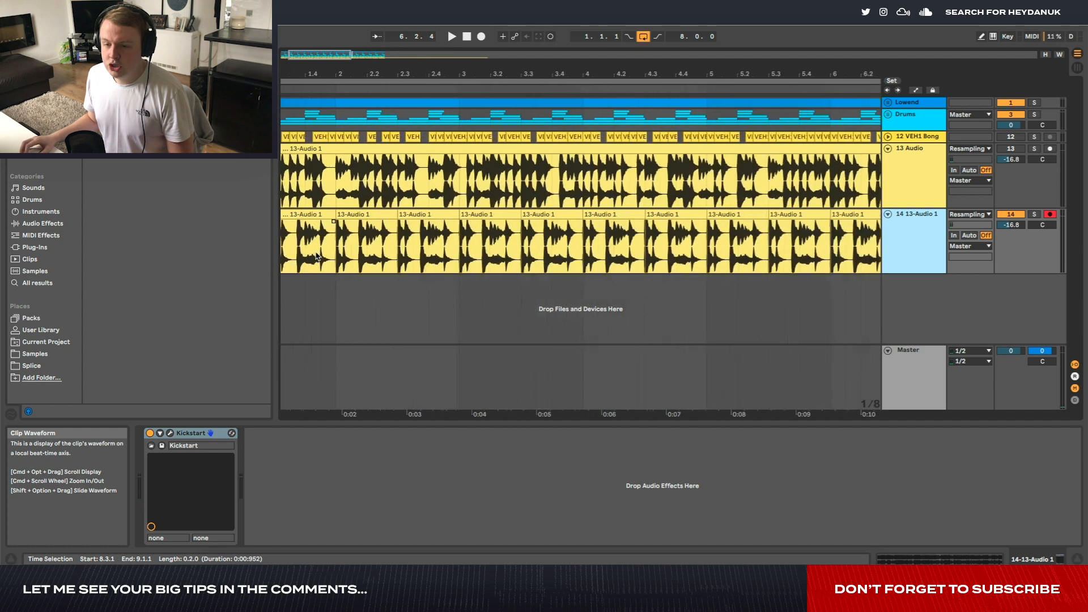
scroll(318, 256, "up", 1)
scroll(317, 257, "left", 3)
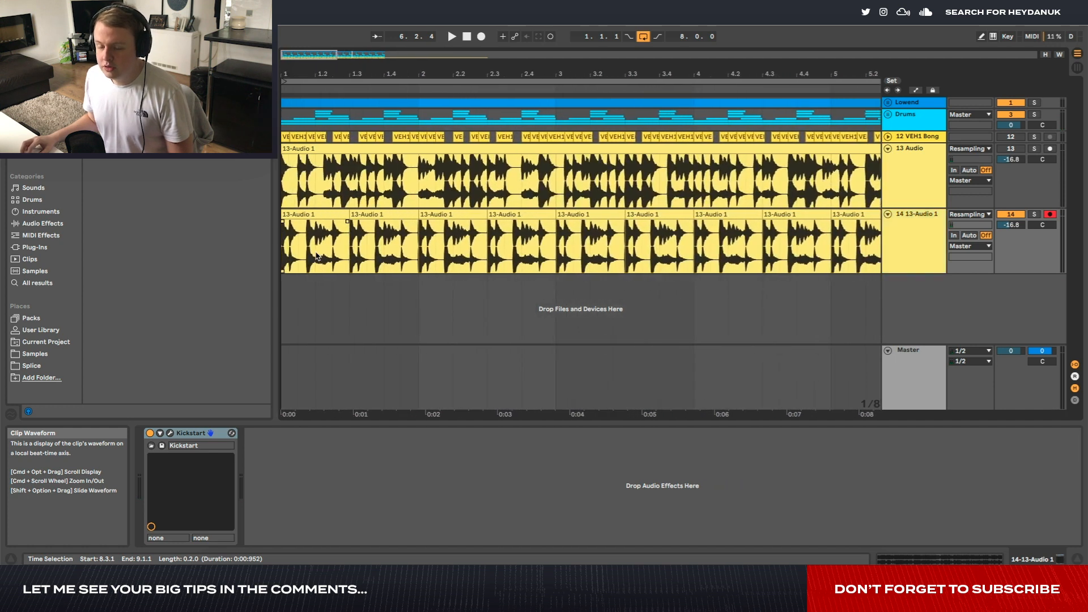
left_click(339, 217)
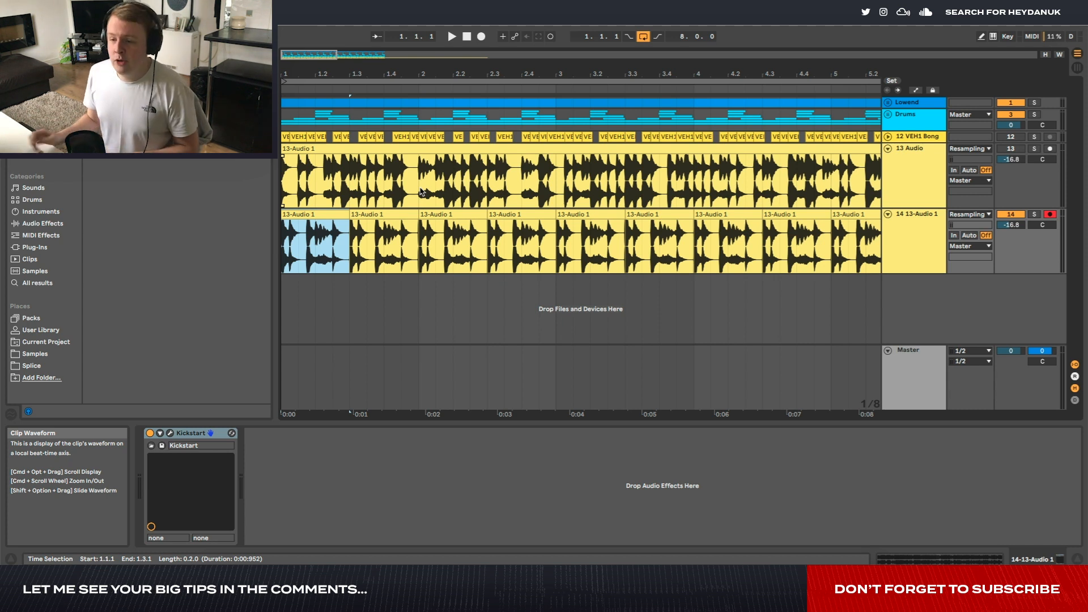
left_click(422, 193)
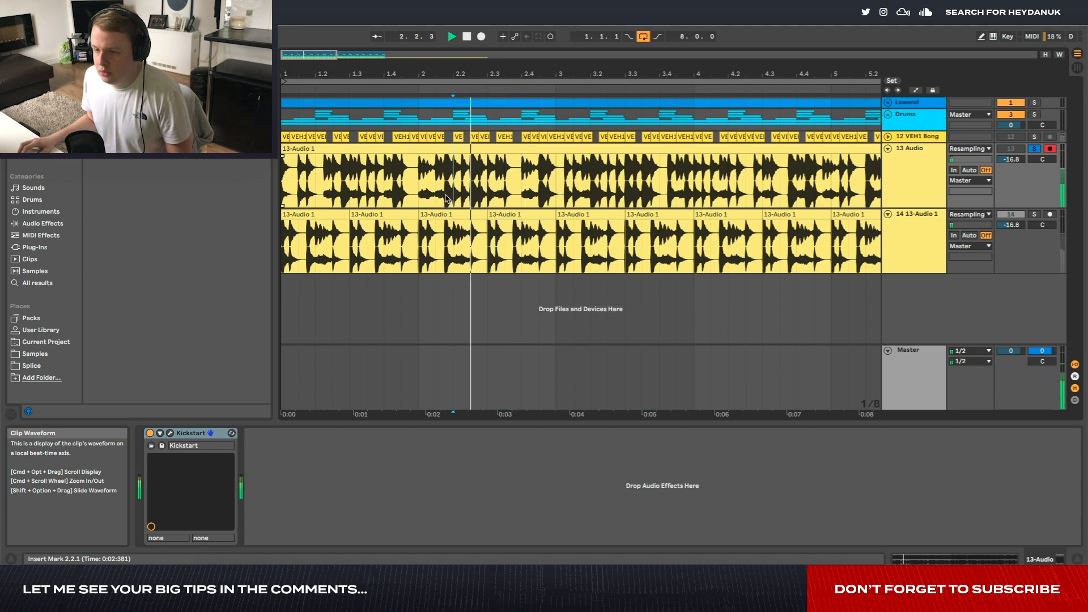
key("space")
key("space")
key("space")
key("super+e")
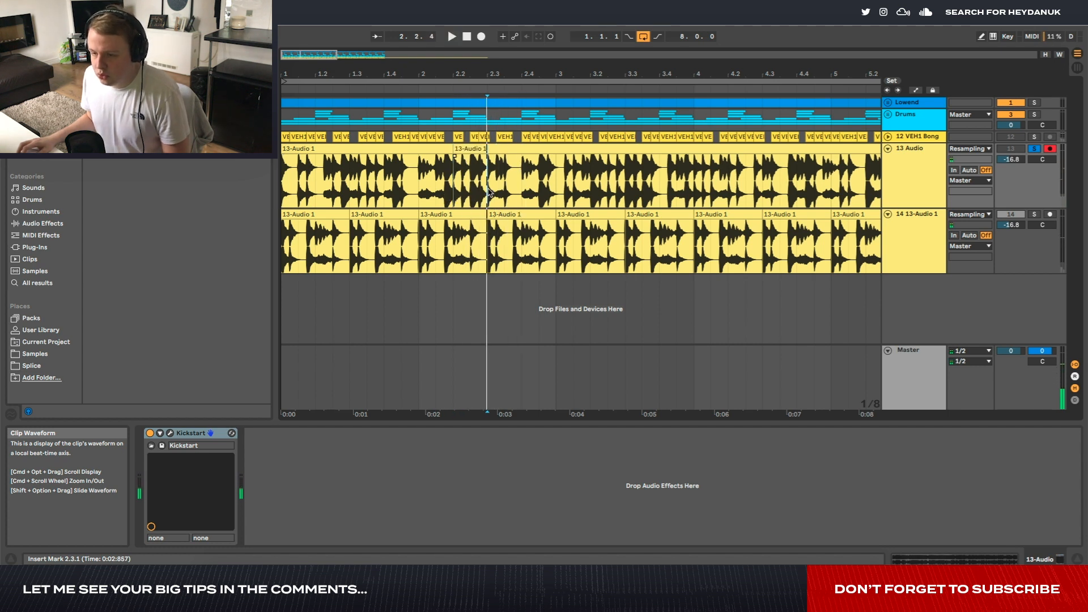
Copy the 2.2.1 beat slice to 1.3.1 on the soloed 14 13-Audio 1 track and delete the leftover beat at 1.4.1.
left_click(471, 149)
left_click(1035, 215)
key("space")
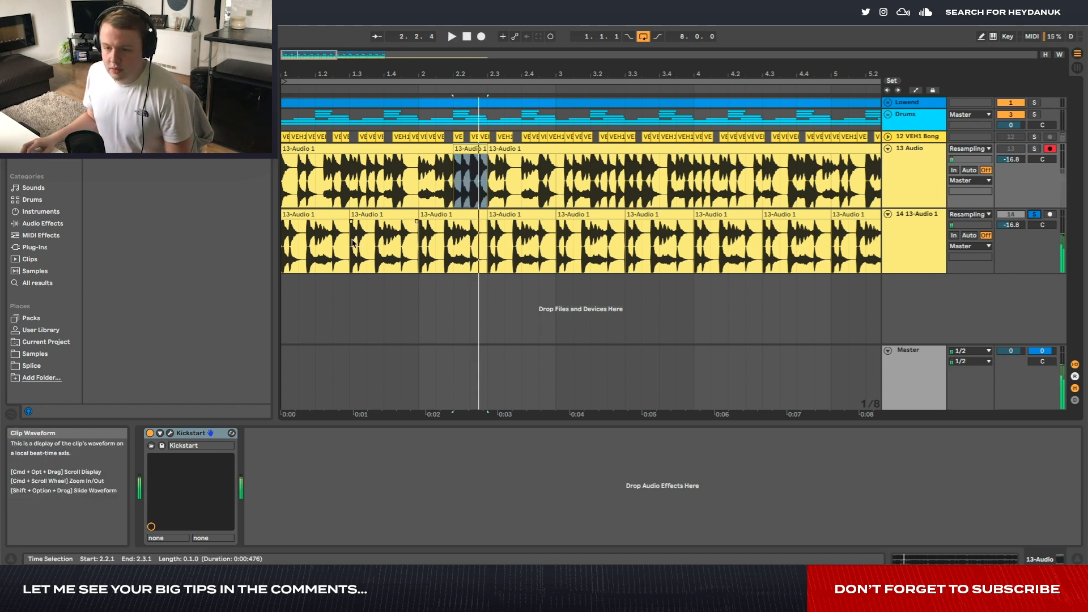
left_click(282, 253)
key("space")
left_click_drag(384, 262, 357, 263)
key("super+e")
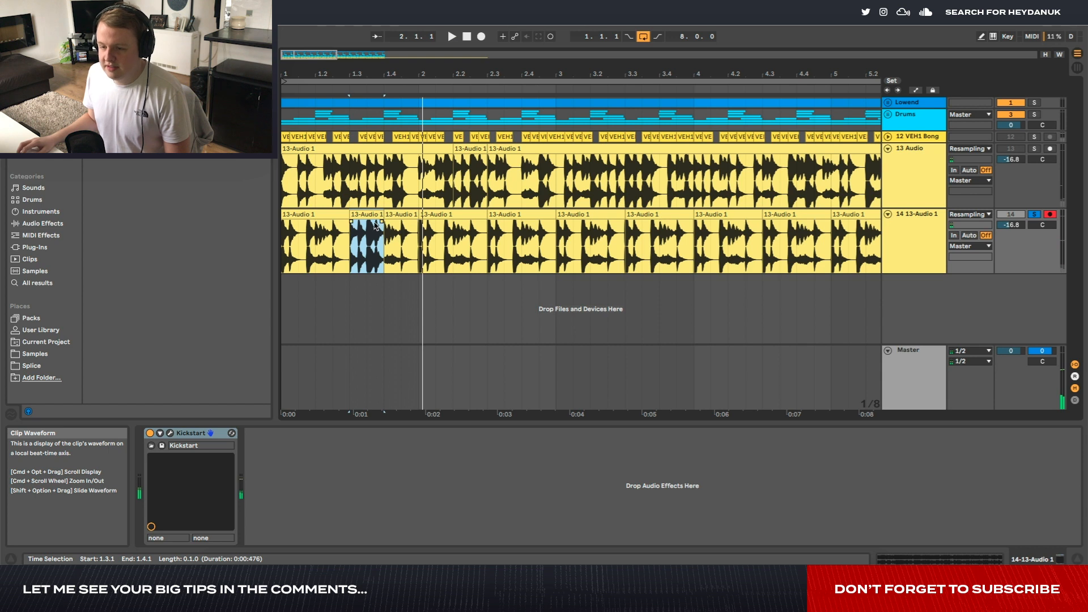
left_click(405, 229)
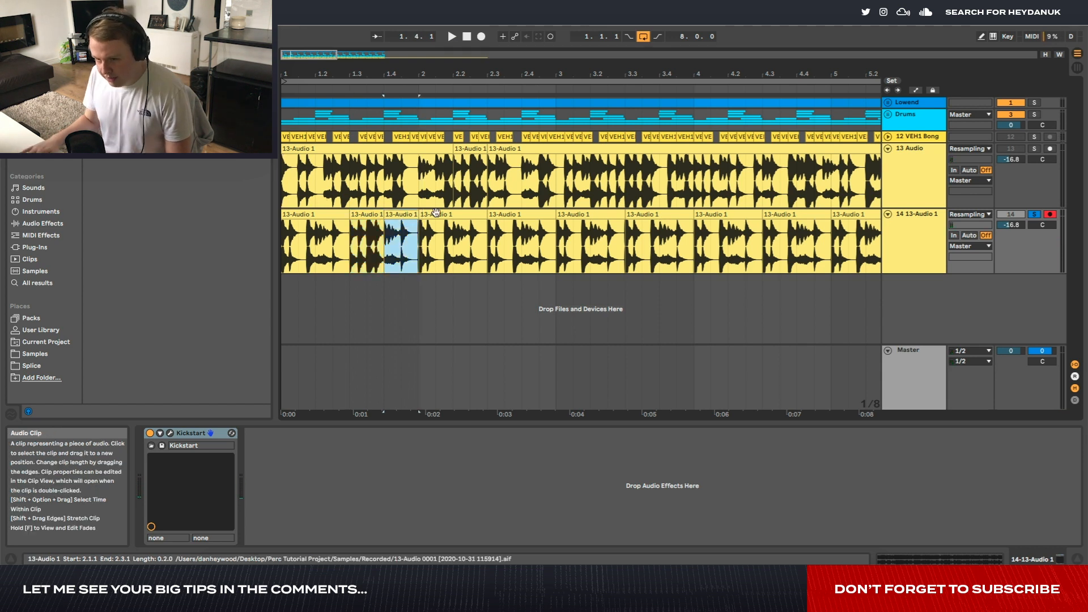
key("Delete")
Solo 13 Audio, audition its first beat and set the split point at 1.2.1.
left_click_drag(315, 186, 231, 194)
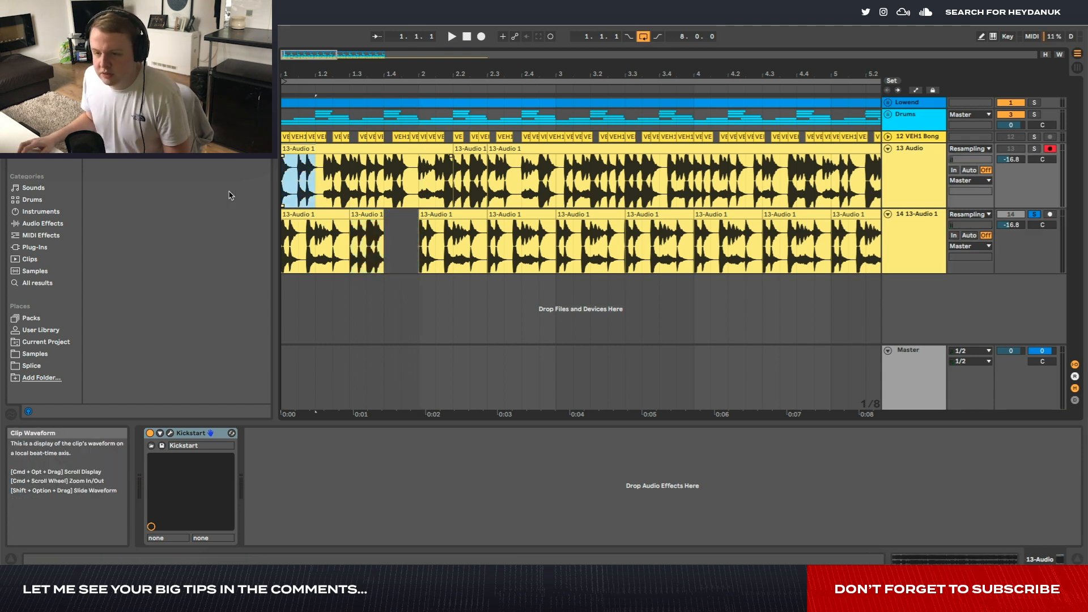
left_click(1034, 148)
key("space")
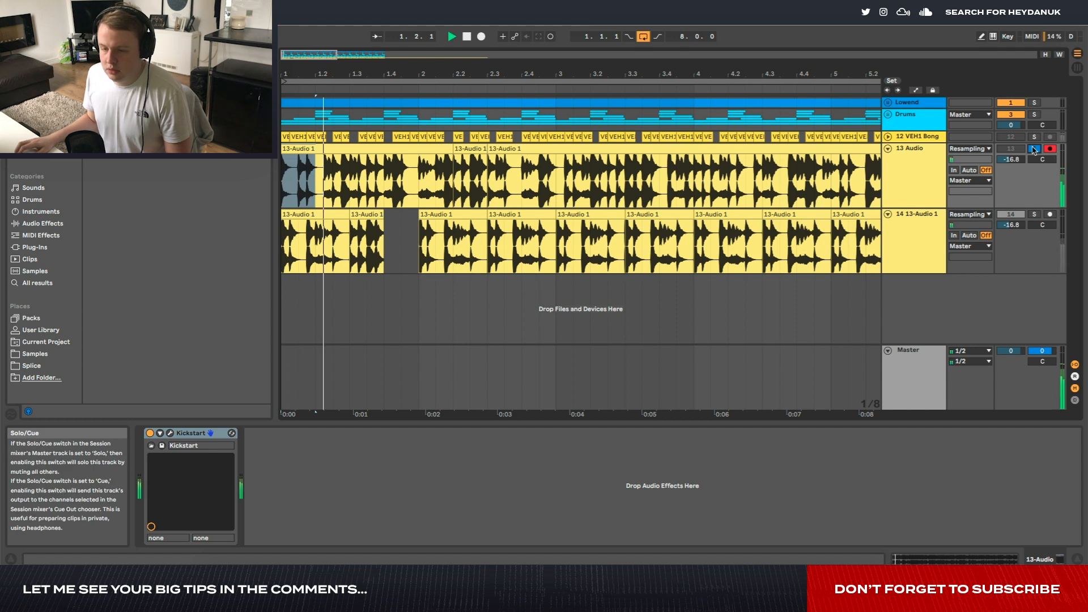
key("space")
left_click(316, 196)
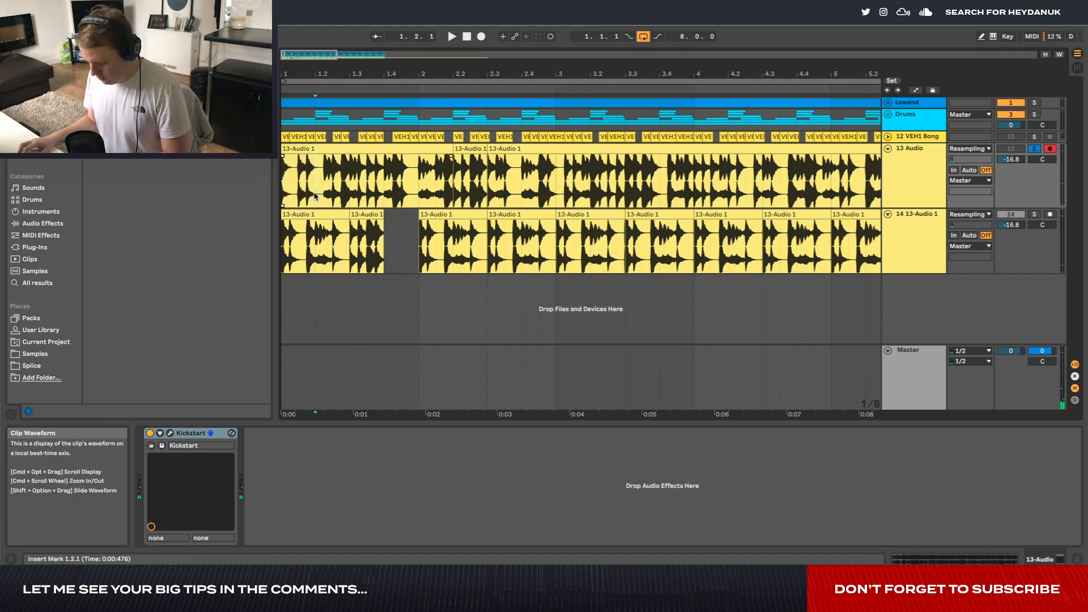
Copy the first-beat slice of 13 Audio into the gap at 1.4.1 on 14 13-Audio 1 and play that track soloed from bar 1.
left_click(303, 149)
key("super+c")
left_click(385, 236)
key("super+v")
left_click(284, 248)
left_click(1035, 215)
key("space")
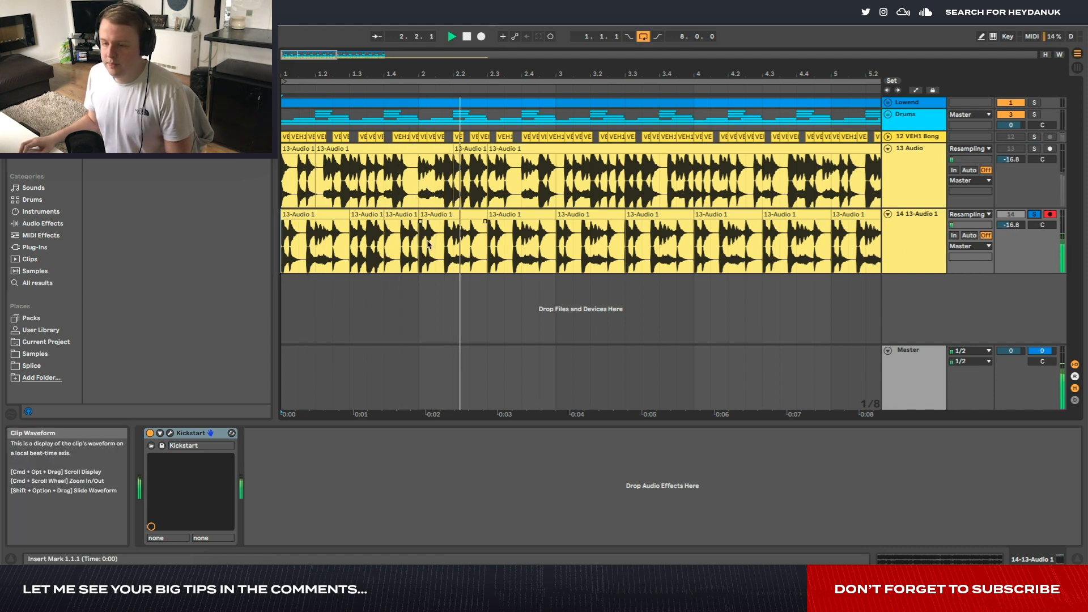
Stop playback and delete the half-bar clip from 2.3.1 to 3.1.1 on 14 13-Audio 1.
key("space")
left_click(512, 215)
scroll(499, 214, "down", 3)
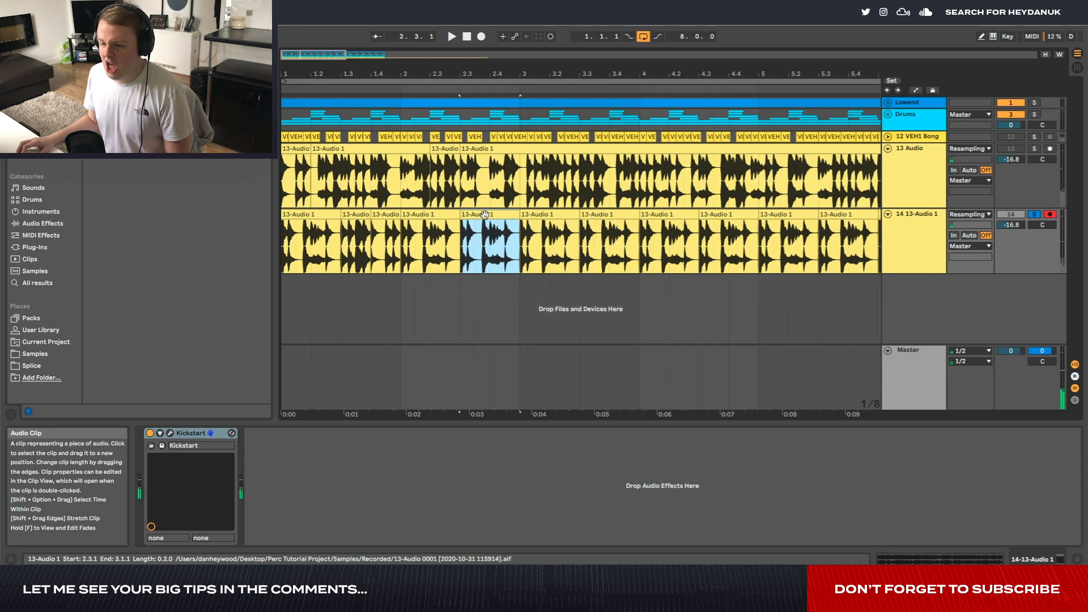
key("Delete")
left_click(491, 214)
key("minus")
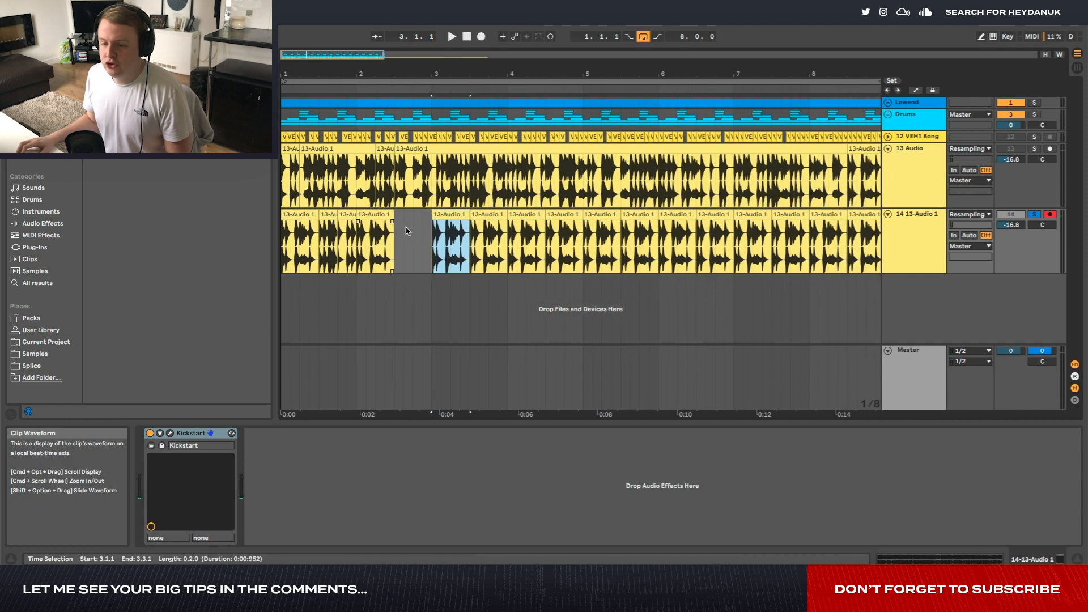
Fade out the clip ending at 2.3.1, turn off the track solo and play the pattern from bar 1 with the full mix.
left_click(288, 230)
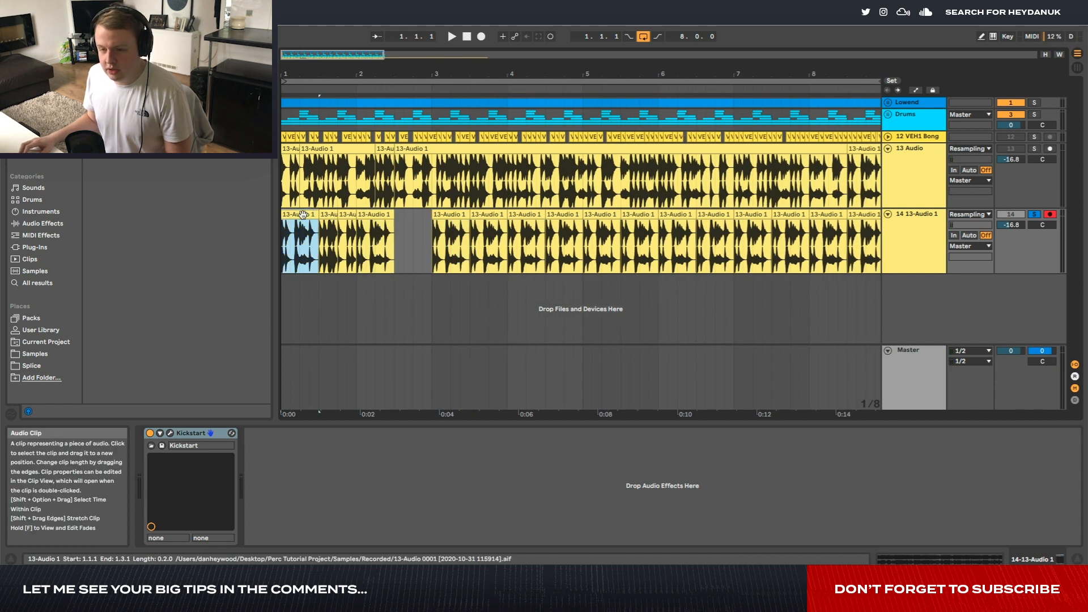
key("plus")
key("plus")
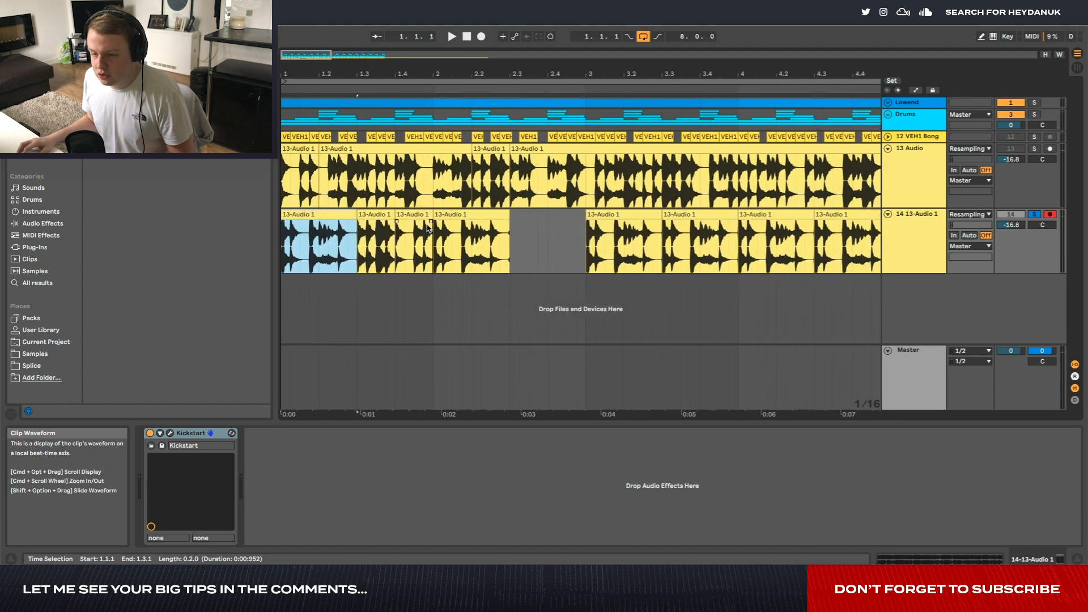
key("space")
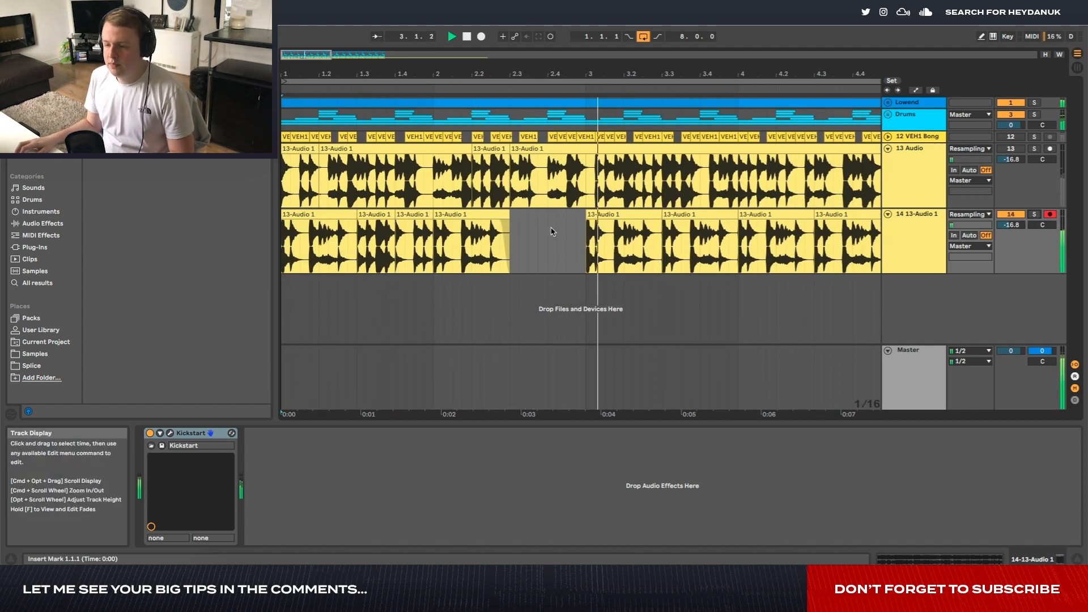
Delete all clips from 3.1.1 to 9.1.1 on the 14 13-Audio 1 track.
key("minus")
key("minus")
left_click(455, 214)
key("space")
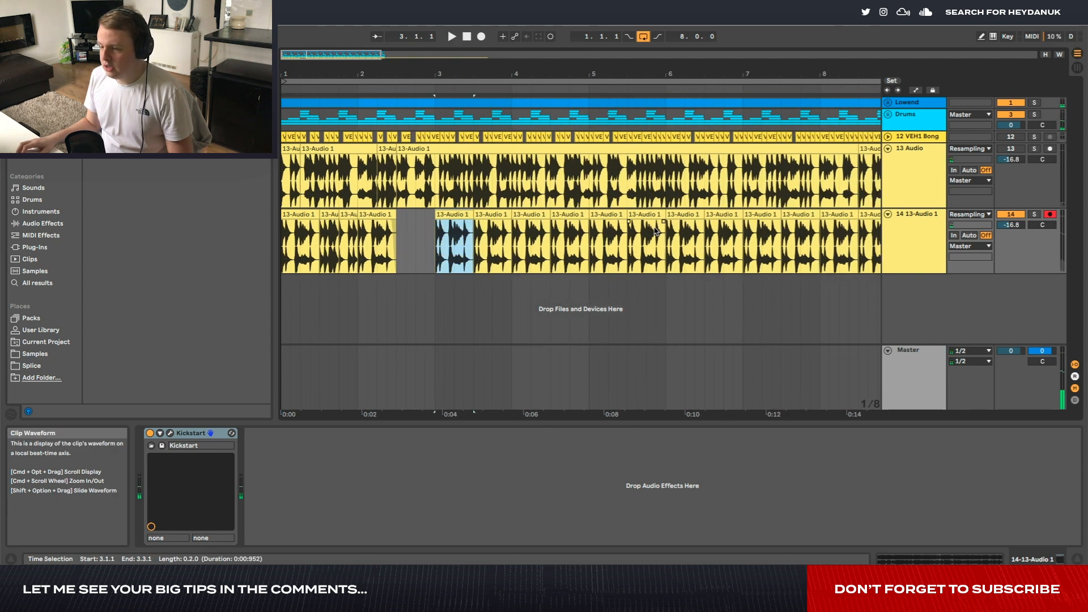
key("minus")
key("minus")
left_click_drag(601, 230, 361, 224)
key("Delete")
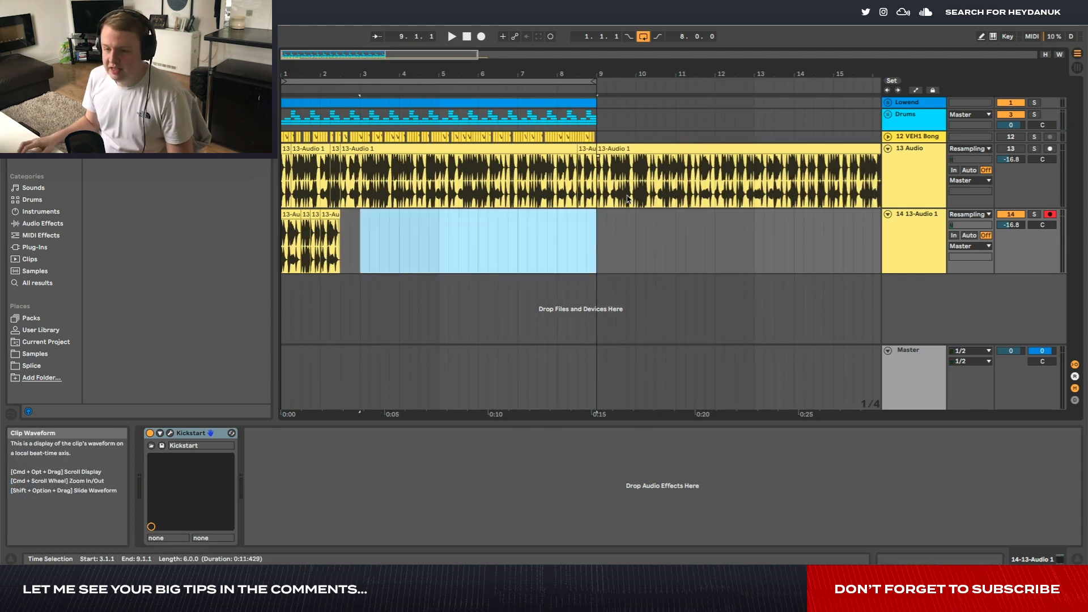
Trim the start of the clip at 1.3.1 to 1.3.2 and play the pattern from bar 1.
key("plus")
key("plus")
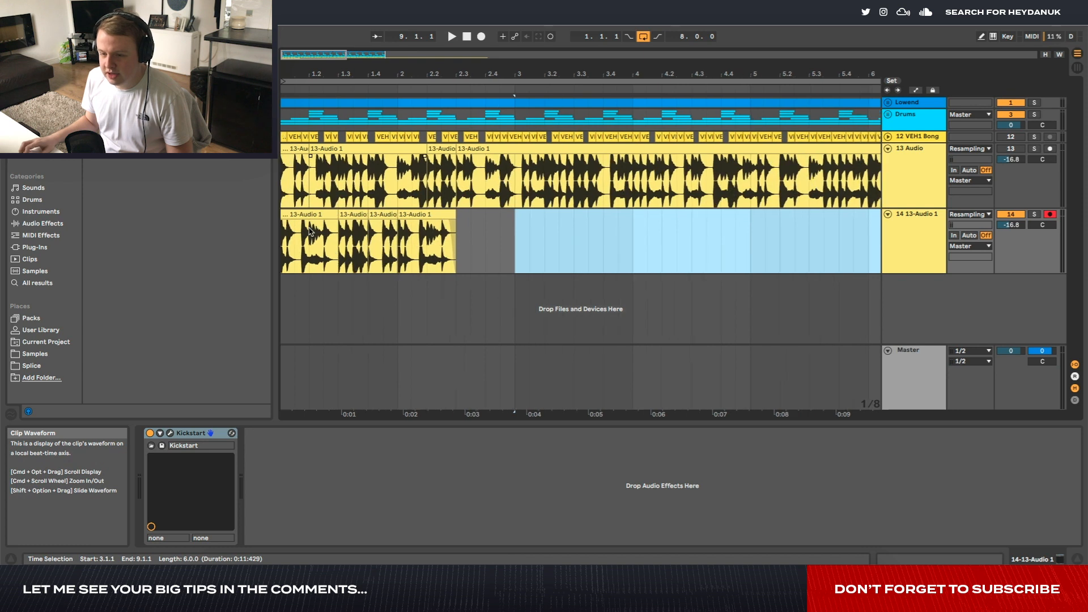
left_click(289, 243)
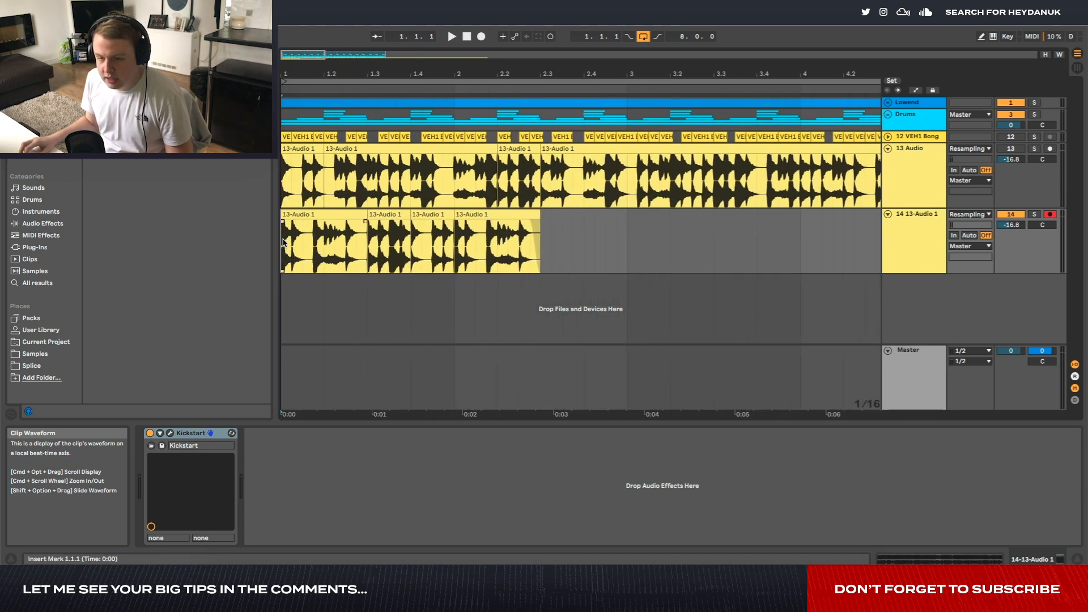
left_click_drag(368, 215, 379, 214)
left_click(284, 243)
key("space")
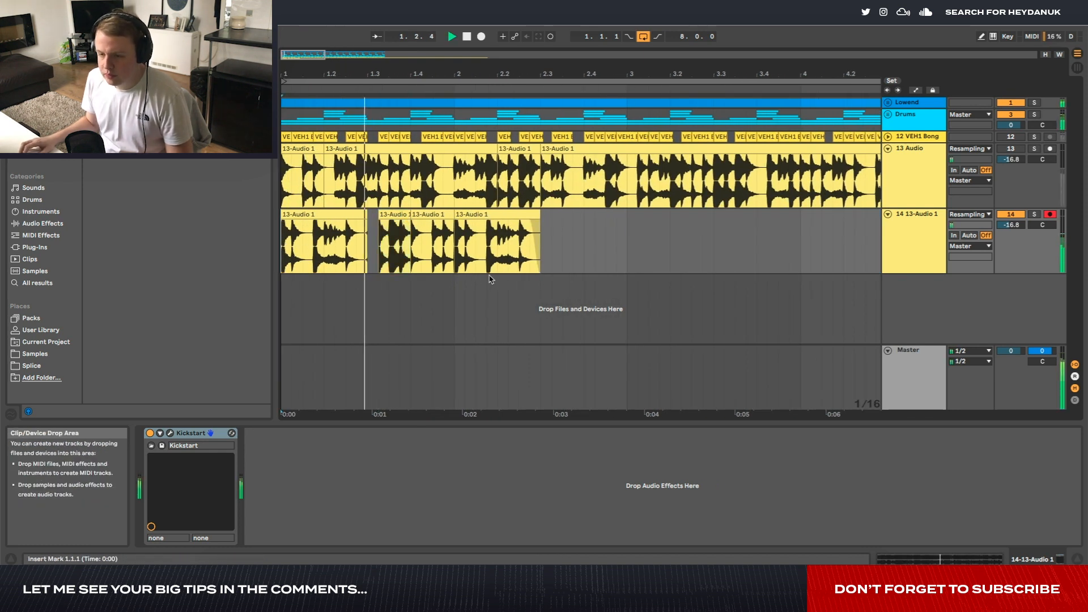
key("space")
left_click_drag(453, 215, 443, 215)
left_click(381, 253)
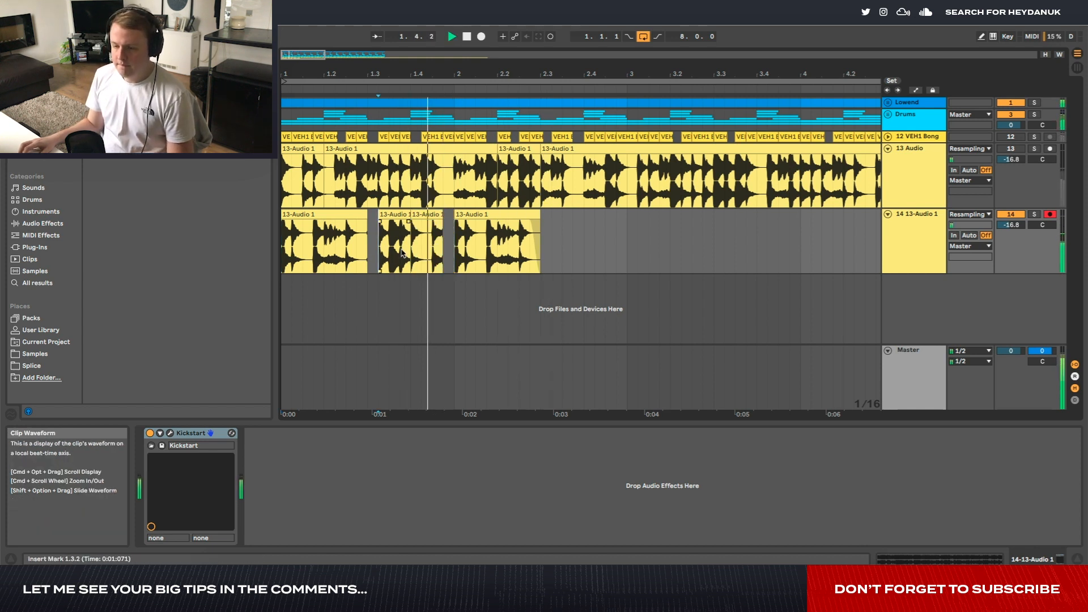
left_click_drag(444, 215, 454, 215)
Audition the hits before bar 2 and split out the sixteenth-note slice from 1.4.3 to 1.4.4 on 14 13-Audio 1.
left_click(421, 234)
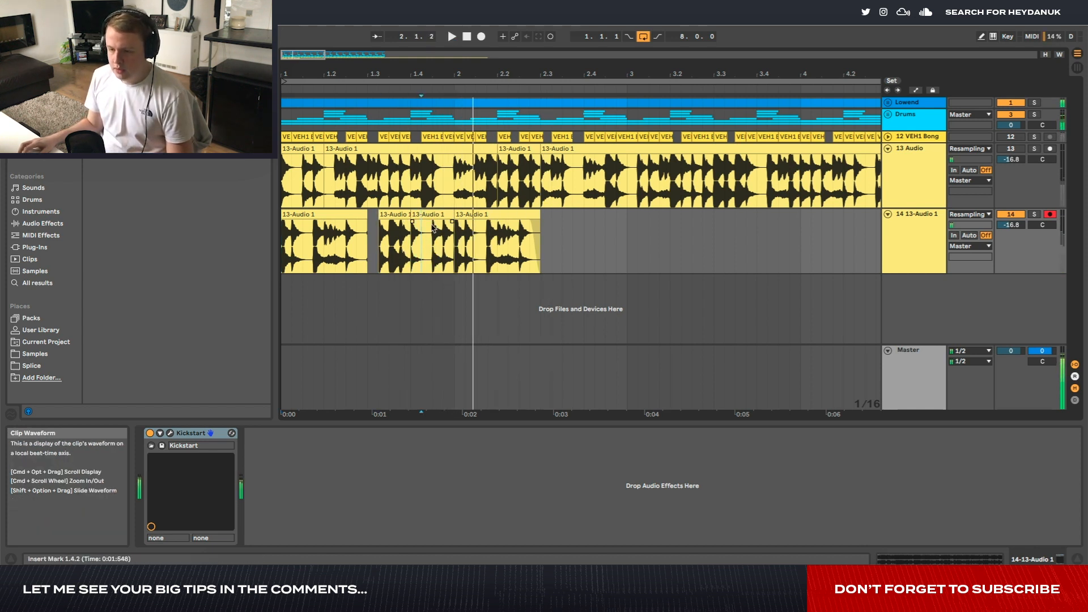
left_click(443, 234)
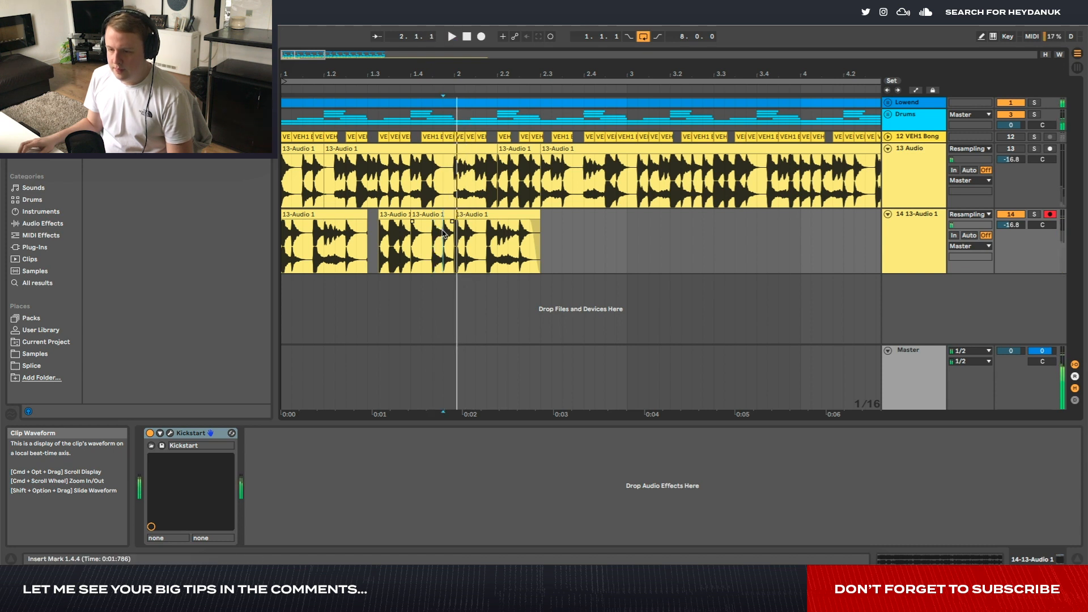
key("space")
key("plus")
key("plus")
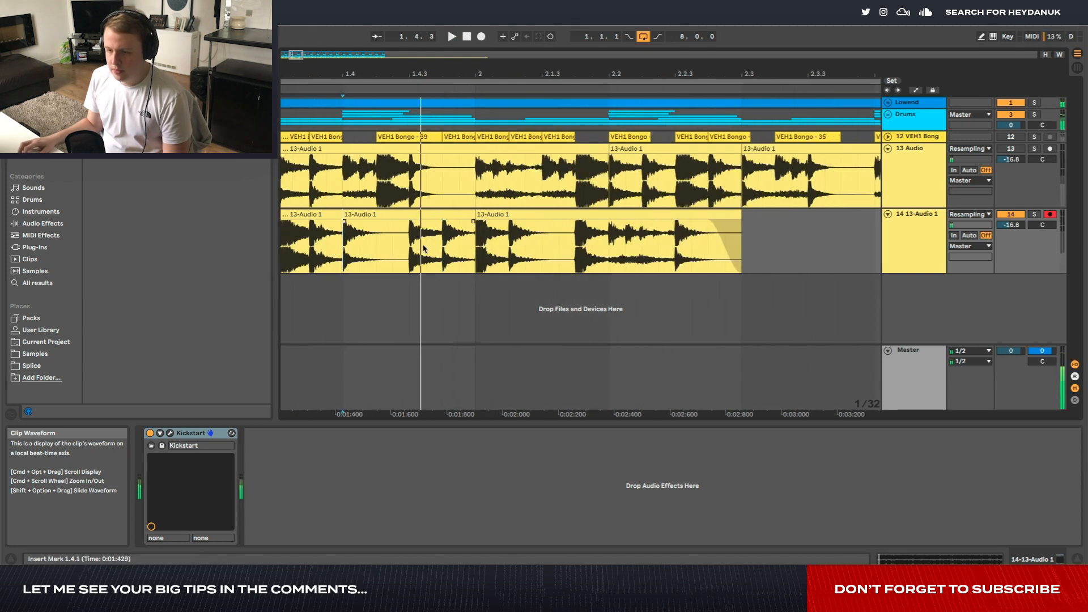
left_click_drag(417, 232, 443, 230)
Play the pattern from bar 1 and select the slice from 1.4.3 to 1.4.4 on 14 13-Audio 1.
key("minus")
key("minus")
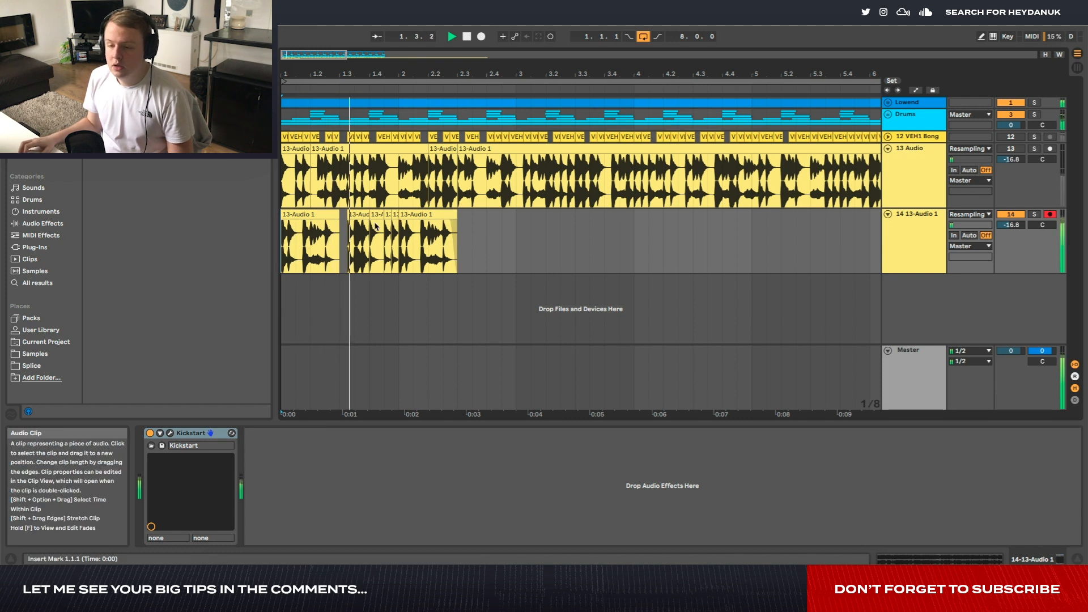
scroll(367, 233, "up", 2)
key("space")
left_click(417, 215)
scroll(454, 229, "left", 4)
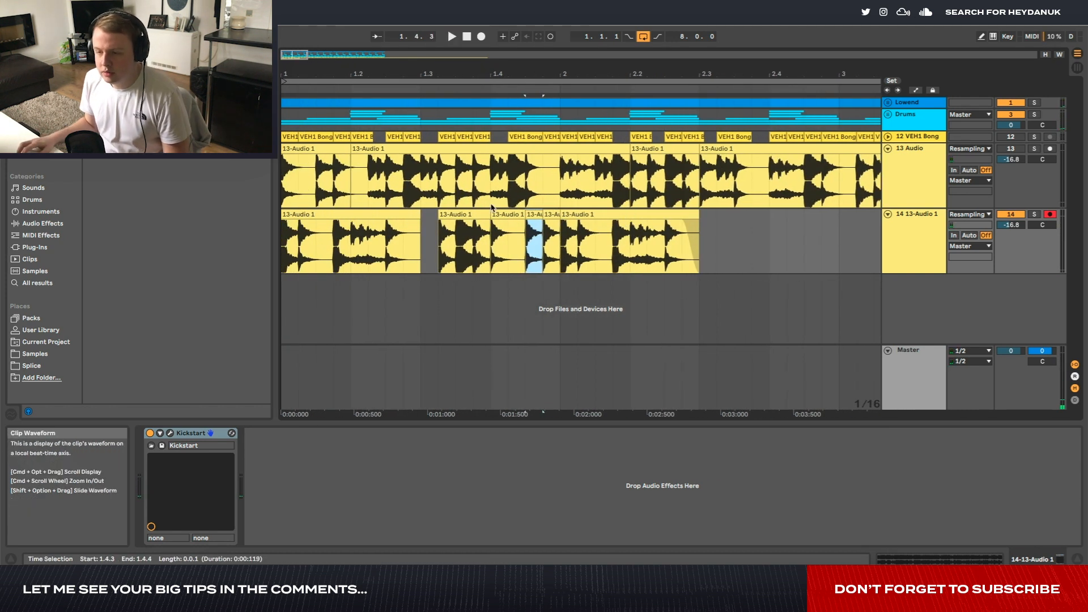
Solo the 13 Audio track and audition its hits for a replacement slice.
left_click(1034, 148)
key("space")
key("space")
key("space")
key("space")
Split out the slice from 1.4.3 to 1.4.4 on 13 Audio and copy it to 1.4.3 on 14 13-Audio 1.
left_click(545, 192)
key("super+e")
left_click(535, 149)
key("super+c")
left_click(527, 255)
key("super+v")
Audition the edited slices, solo 14 13-Audio 1 instead of 13 Audio and play the pattern from bar 1.
left_click(510, 253)
key("space")
key("space")
key("Home")
key("space")
key("space")
left_click(1034, 214)
key("space")
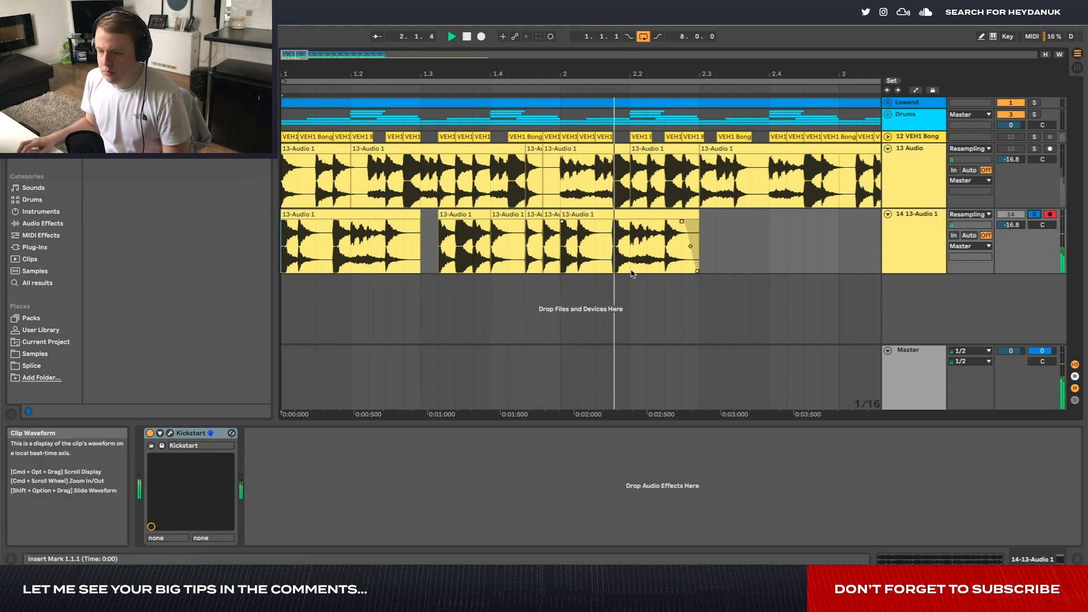
left_click(541, 236)
Solo 13 Audio instead of 14 13-Audio 1 and audition the recording from 2.4.1 for another section.
scroll(798, 205, "right", 5)
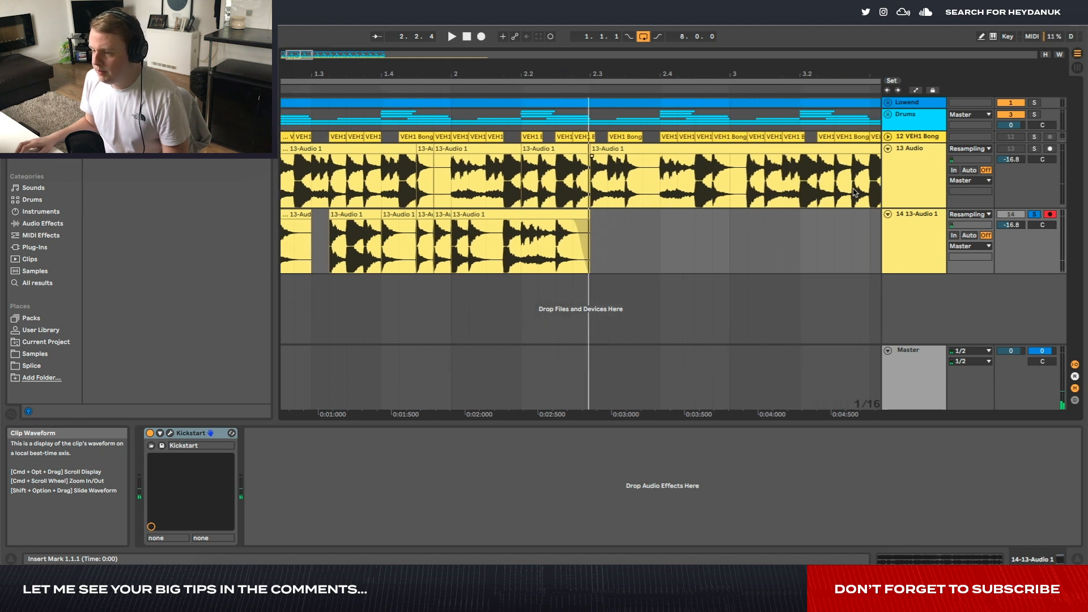
left_click(1035, 149)
left_click(663, 180)
key("space")
key("minus")
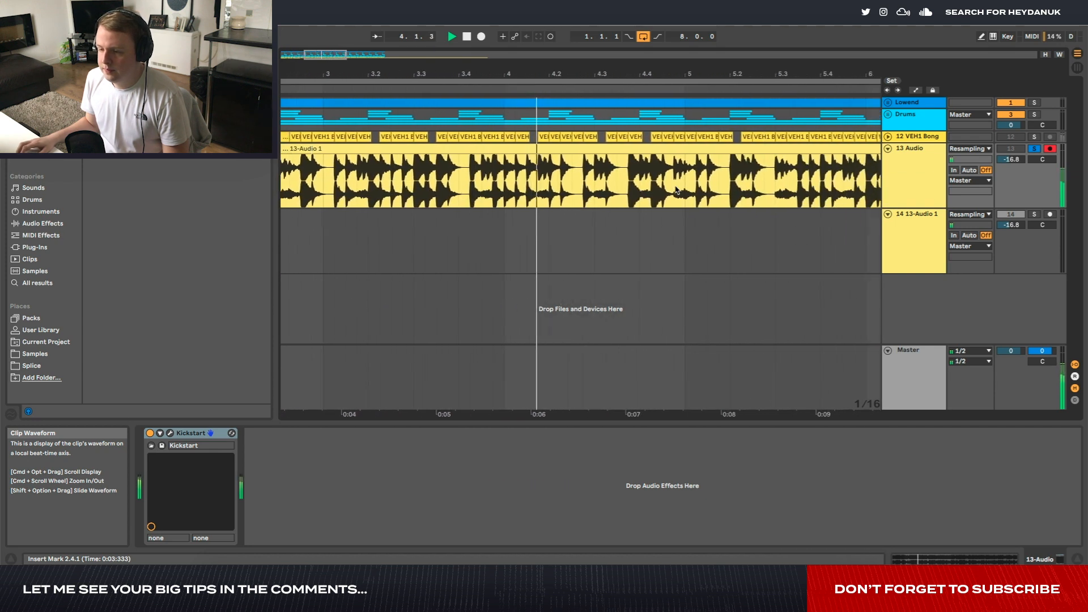
key("minus")
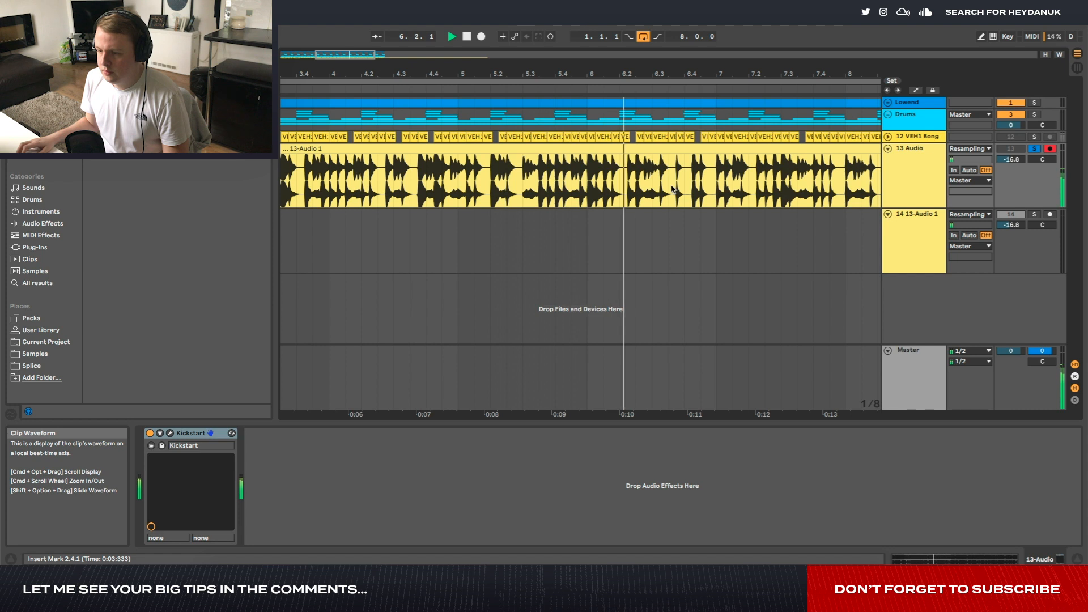
key("space")
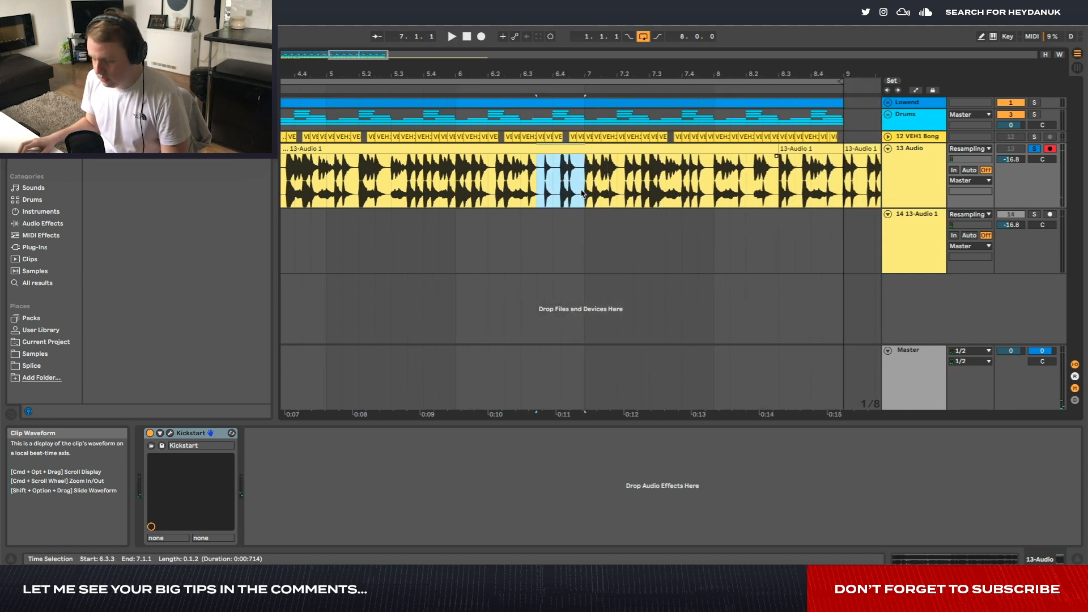
Copy the section from 6.3.3 to 7.1.1 on 13 Audio to 2.3.3 on 14 13-Audio 1.
scroll(583, 194, "left", 10)
left_click(484, 248)
key("super+v")
left_click(485, 254)
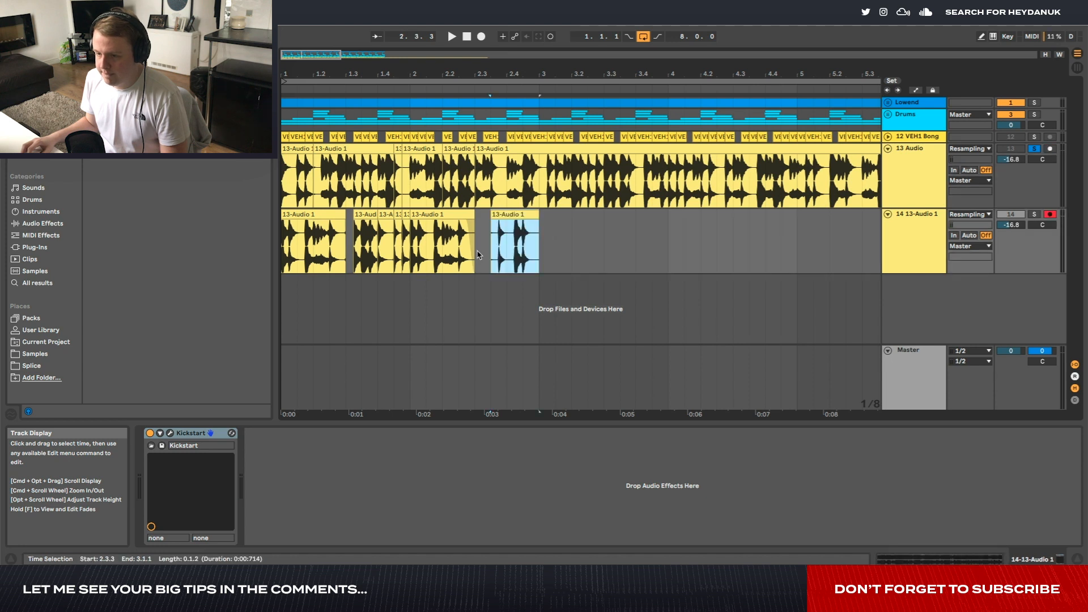
Turn off the 13 Audio solo and duplicate the two-bar pattern across eight bars, leaving gaps before bars 5 and 9.
key("Home")
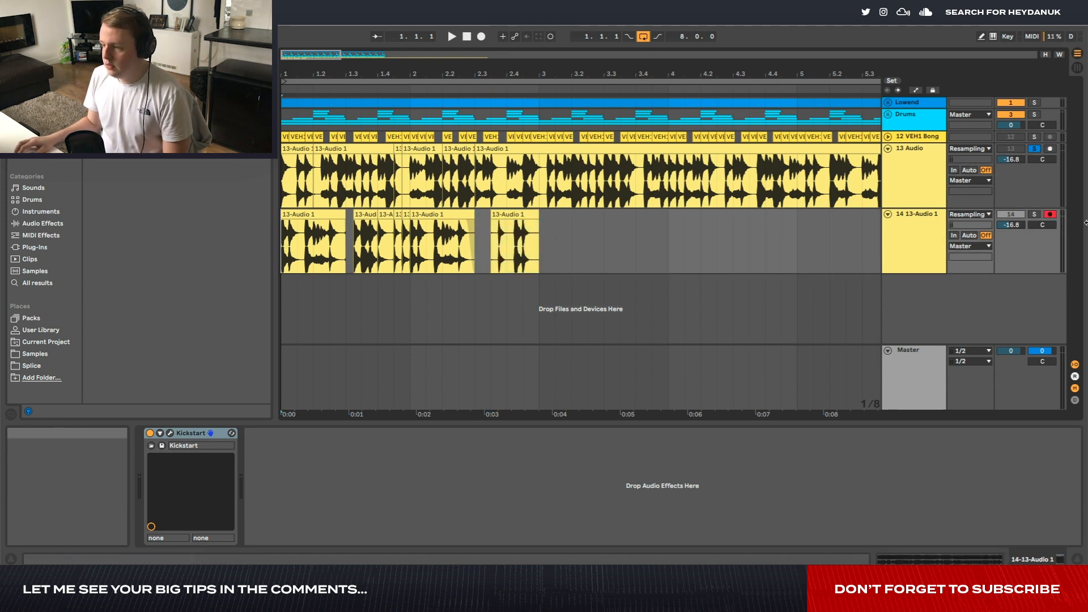
left_click(1035, 148)
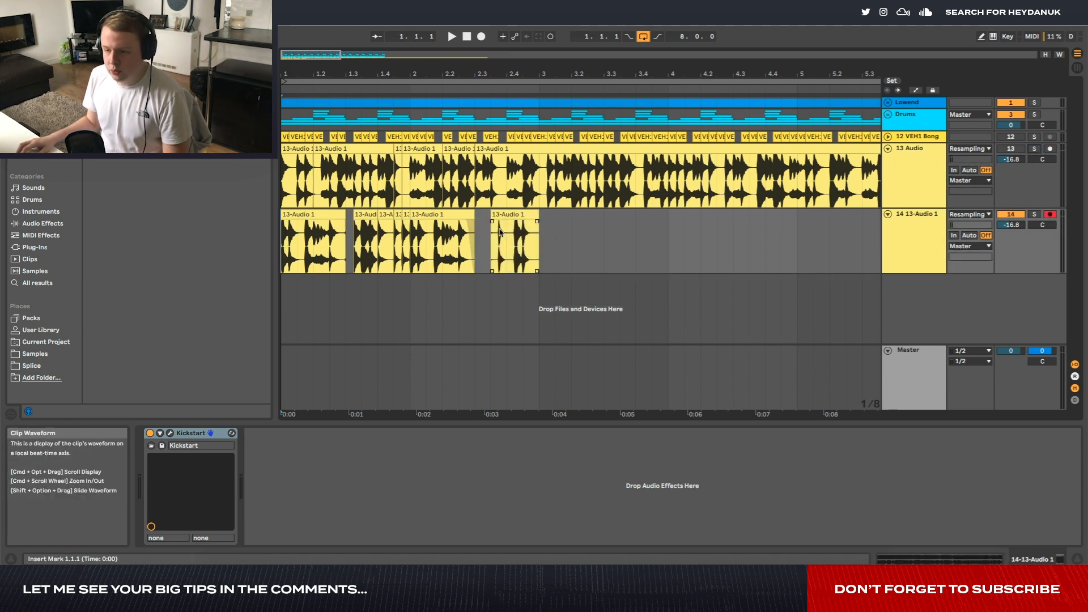
left_click_drag(538, 233, 283, 247)
key("super+d")
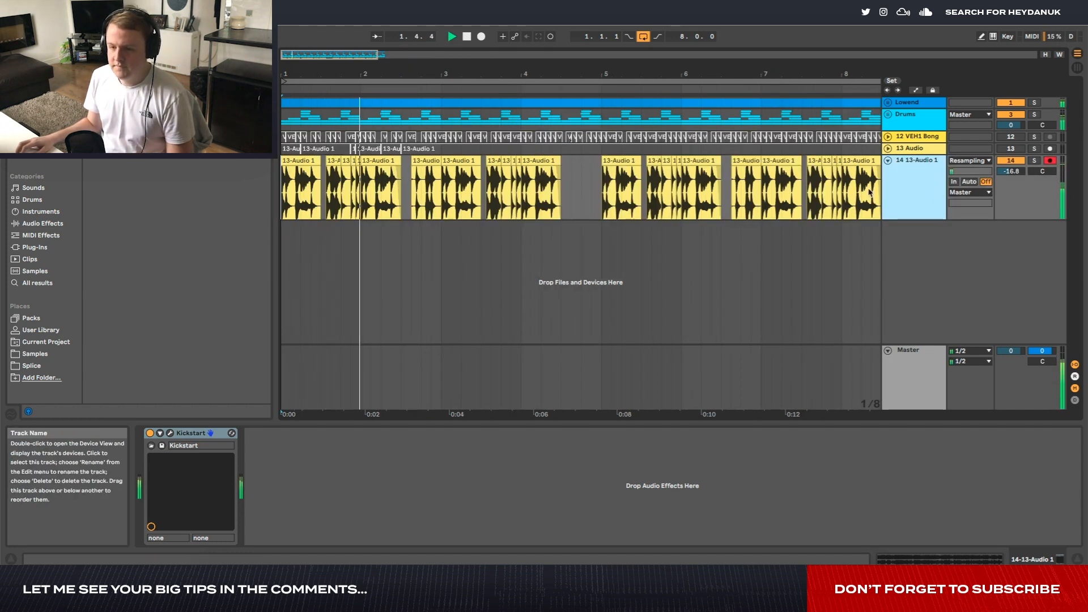
Lower the 14 13-Audio 1 volume to -23.6 dB while playing the eight-bar loop with the drums.
left_click_drag(1011, 171, 1011, 182)
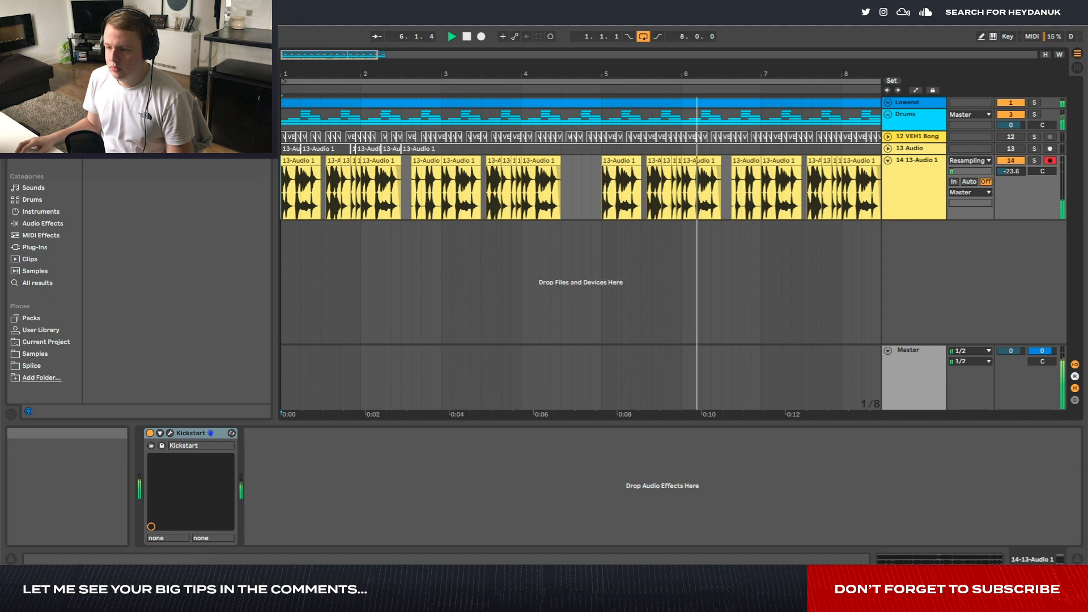
scroll(576, 208, "down", 2)
scroll(573, 193, "up", 3)
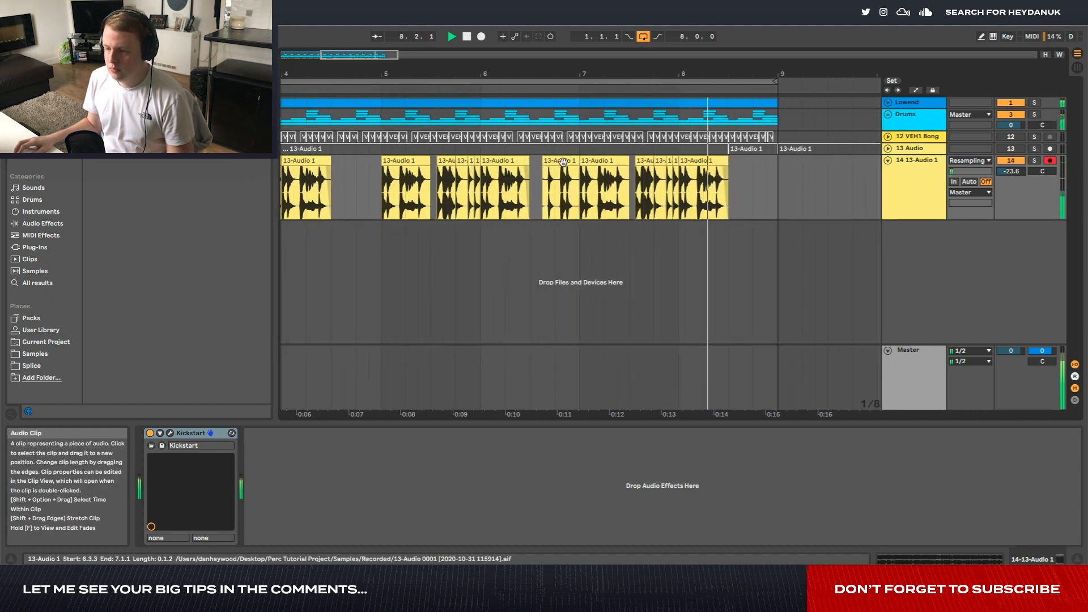
scroll(563, 165, "down", 2)
key("space")
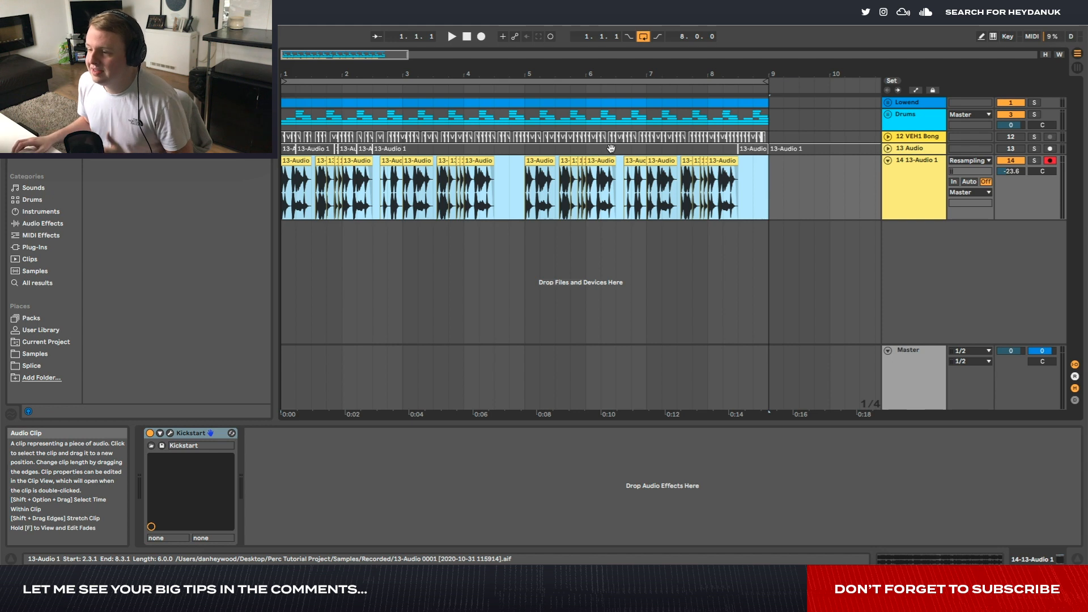
Delete all ten bongo clips from the 12 VEH1 Bongo track in Session View.
left_click(918, 138)
key("Tab")
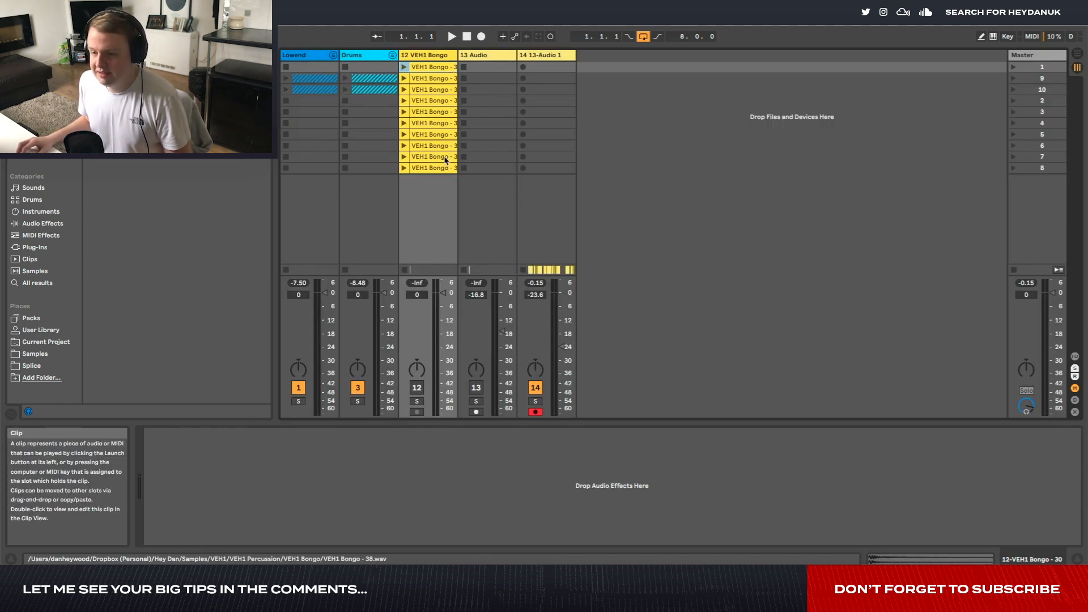
left_click(444, 167, "shift")
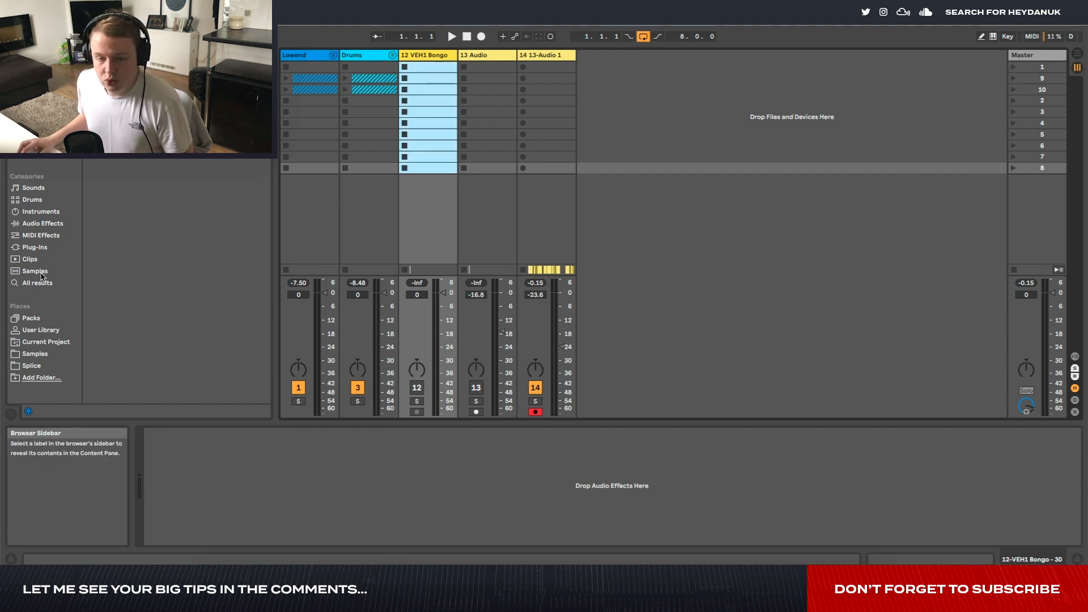
key("Delete")
Open the drum one-shots PERCUSSION folder of The Sounds of Blanc Volume 1 in the Samples place.
left_click(48, 272)
left_click(34, 354)
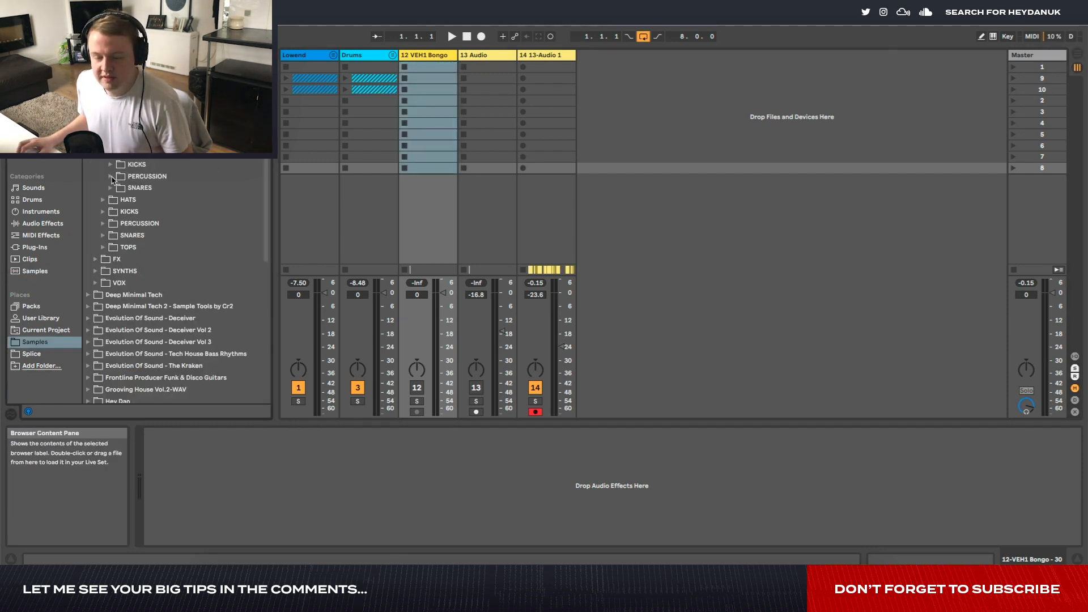
double_click(166, 177)
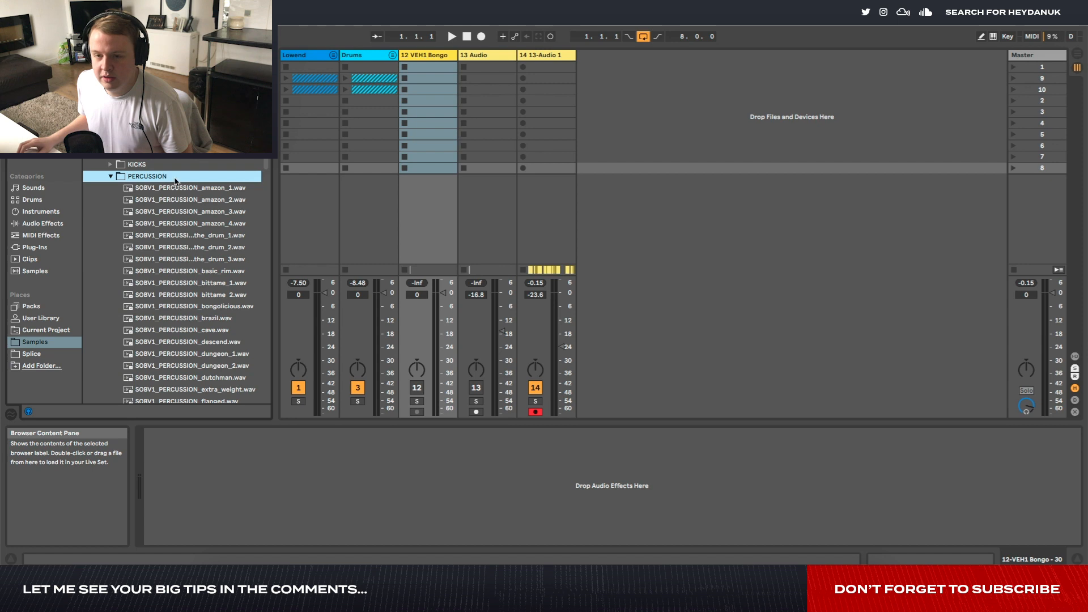
scroll(196, 212, "down", 3)
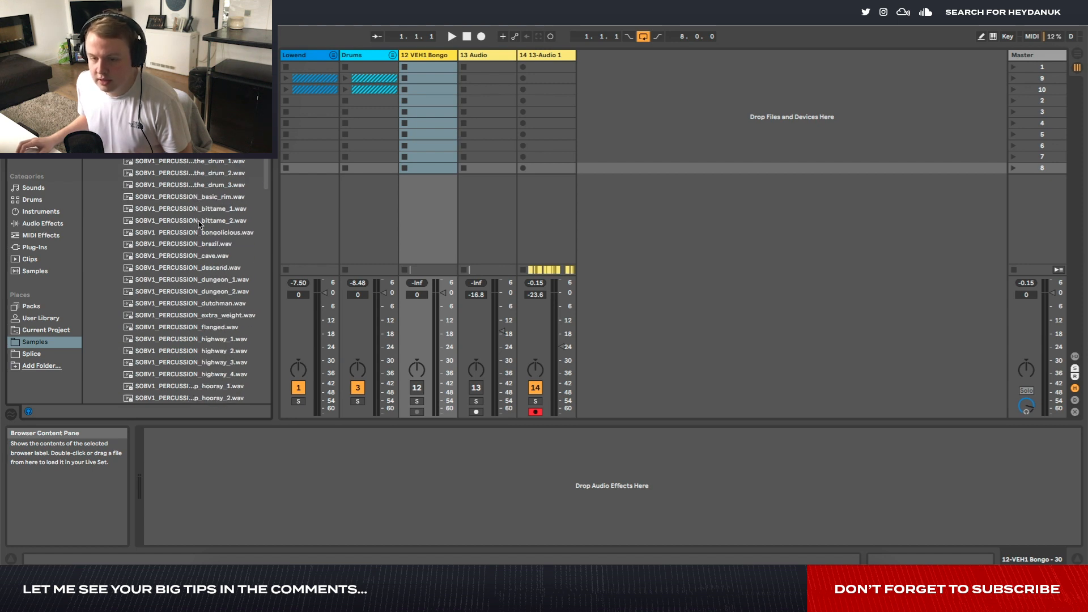
Audition the SOBV1_PERCUSSION one-shots and load ten of them into the 12 VEH1 Bongo clip slots.
left_click(199, 223)
left_click(203, 234)
left_click(214, 265)
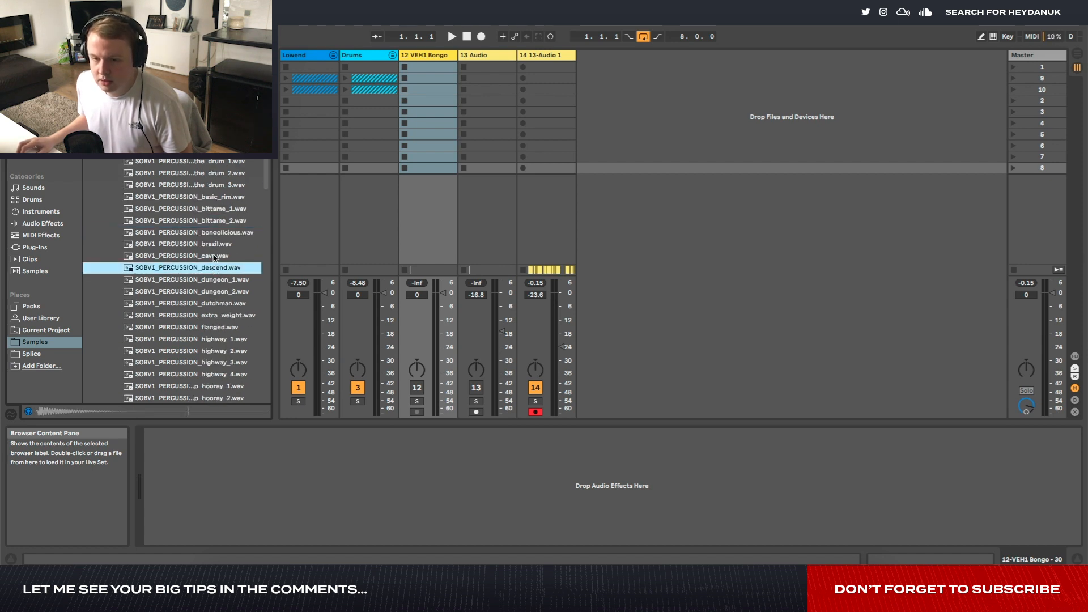
left_click(215, 238)
scroll(216, 239, "down", 3)
left_click(216, 238)
left_click(218, 249)
scroll(221, 243, "up", 3)
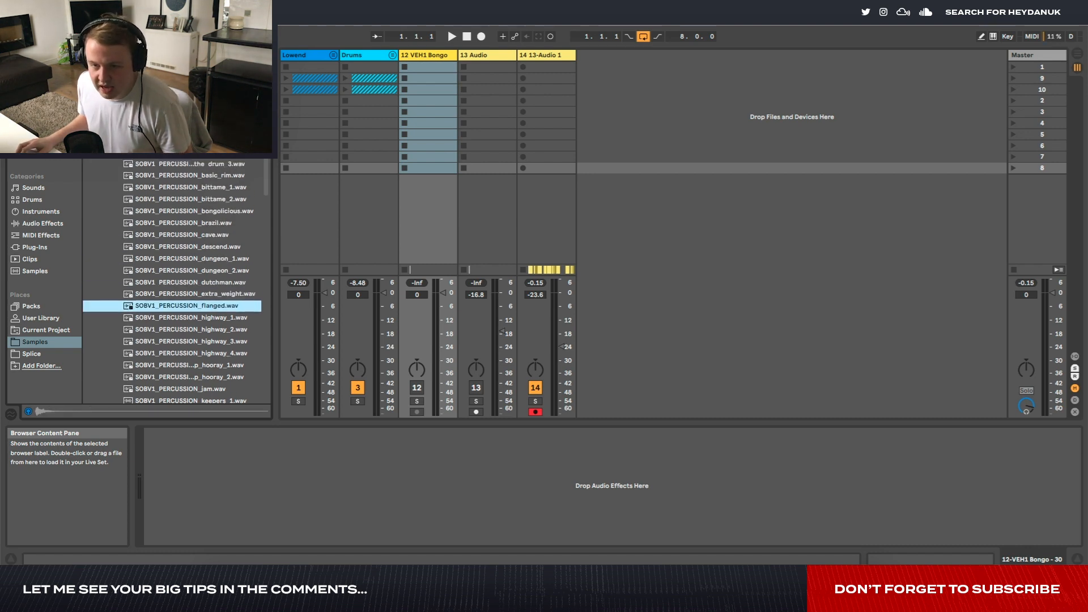
left_click(211, 142)
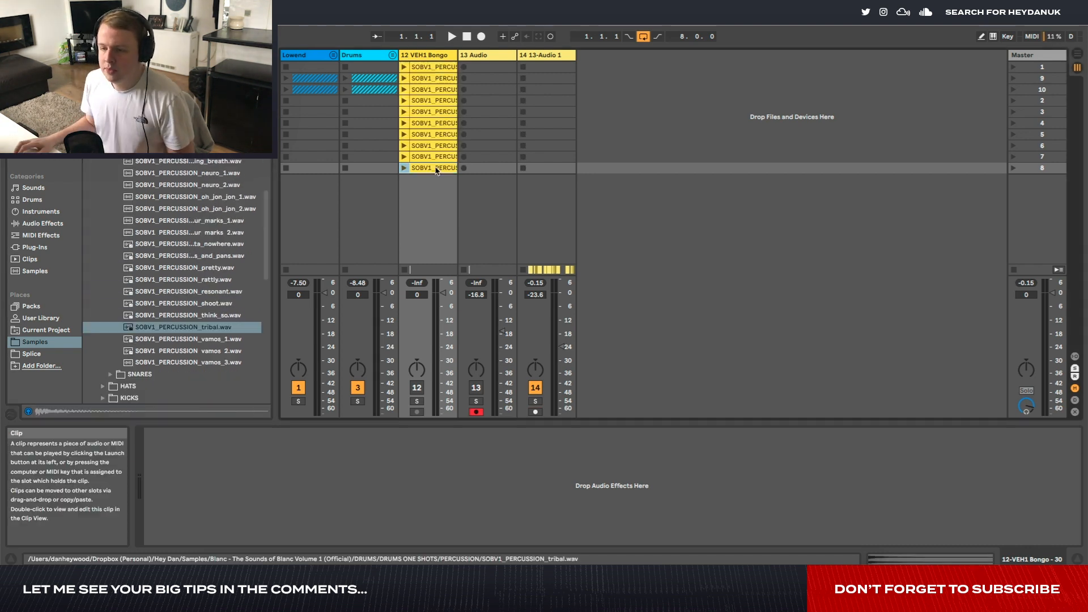
Set Follow Action A to Other with a follow action time of 0.0.1 for all ten percussion clips.
left_click(434, 68)
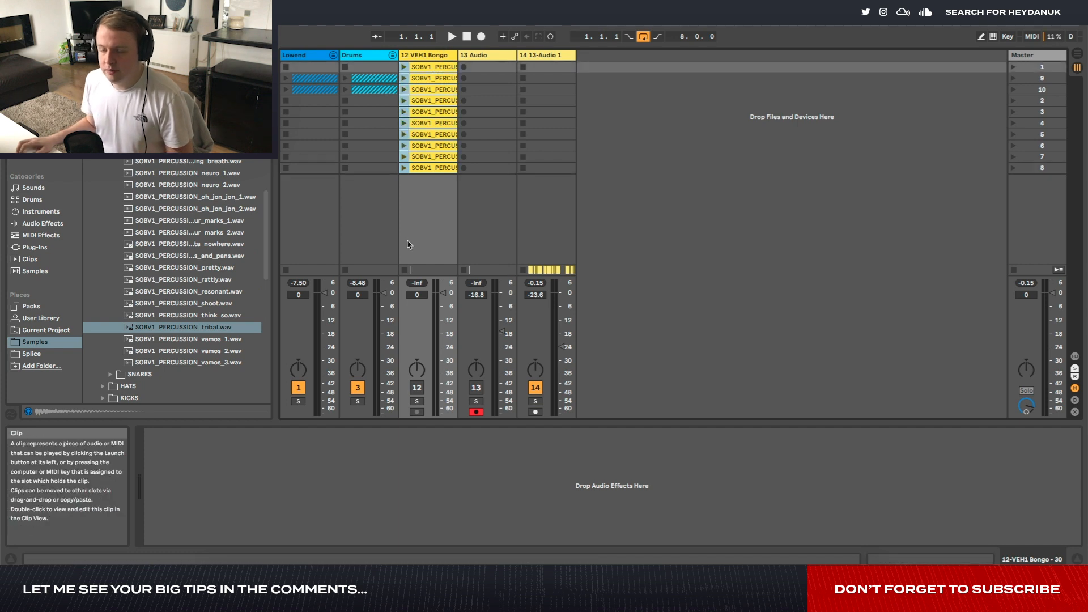
double_click(431, 70)
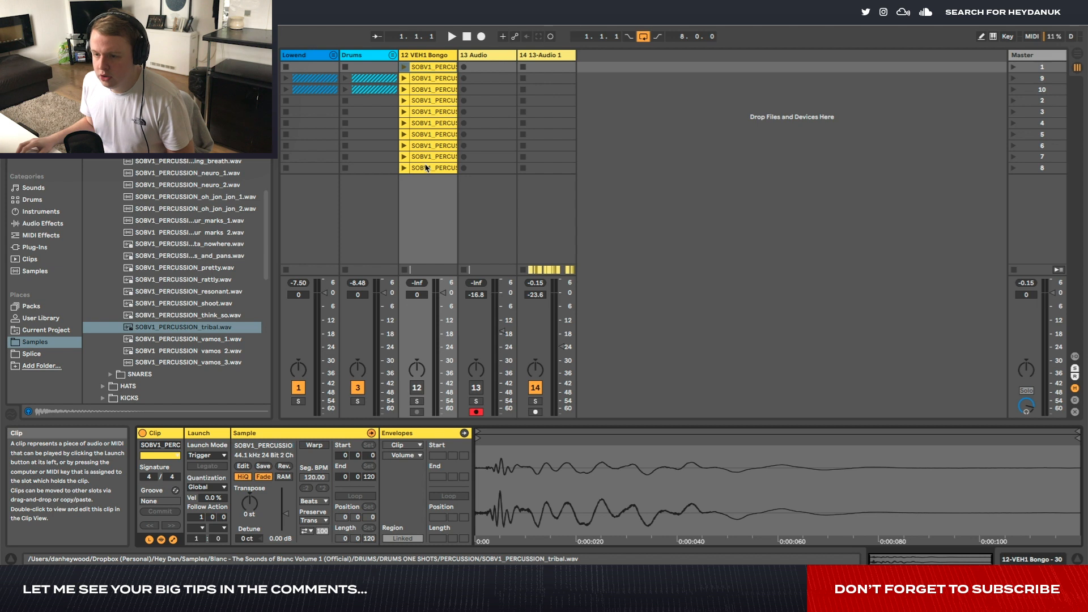
left_click(426, 168, "shift")
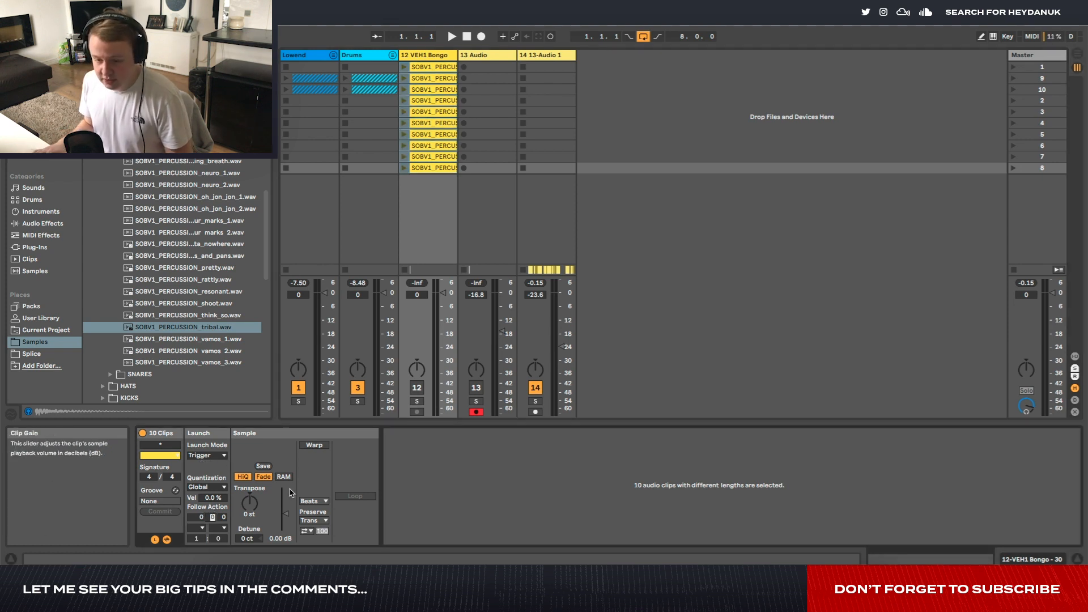
left_click(203, 528)
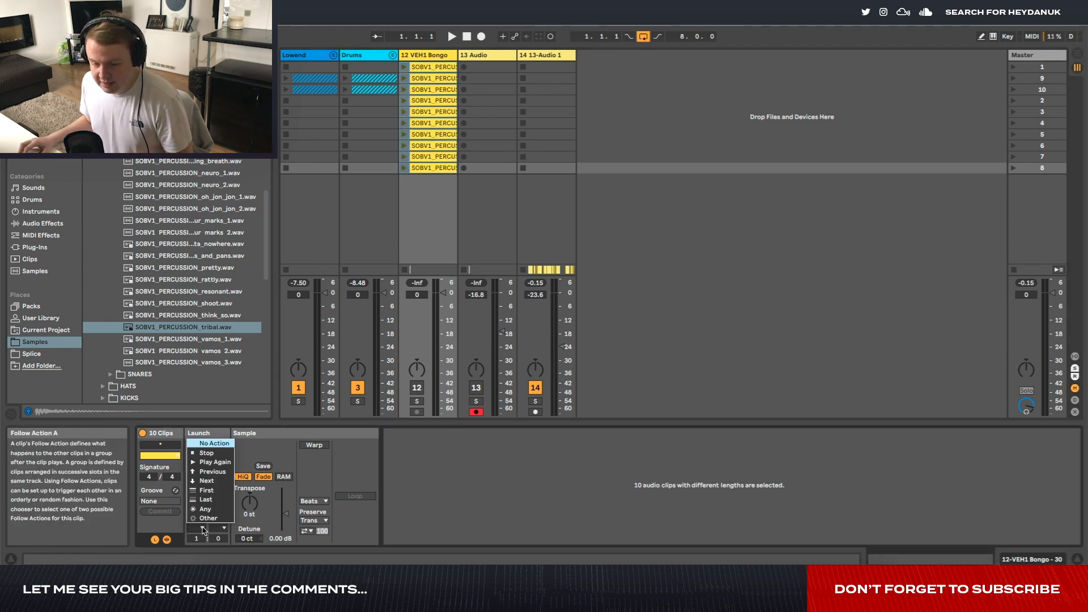
left_click(207, 519)
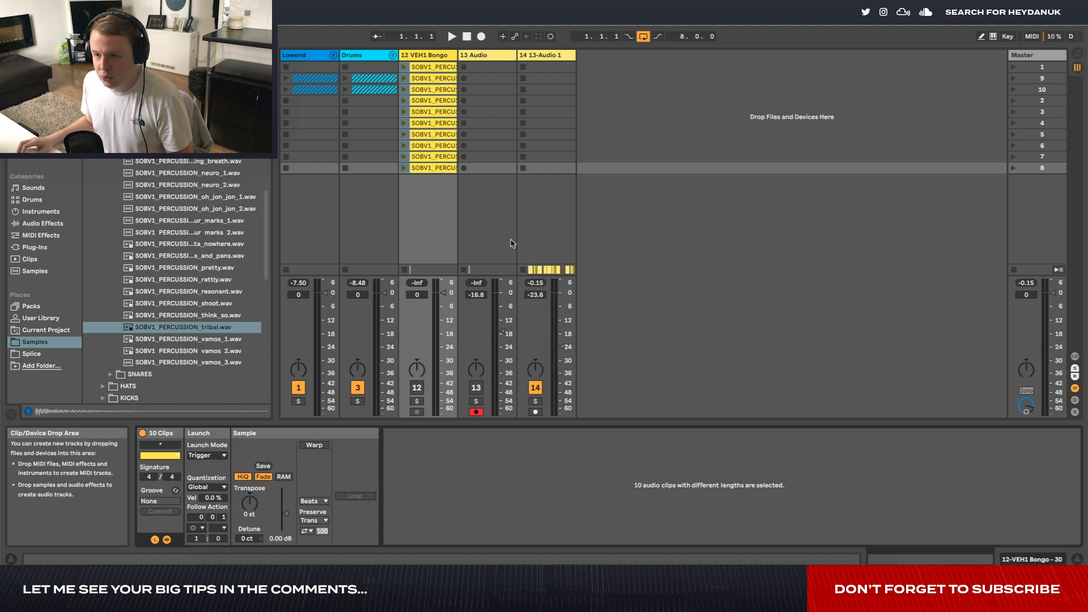
Solo the 12 VEH1 Bongo track and launch its first clip to hear the random percussion pattern.
left_click(417, 401)
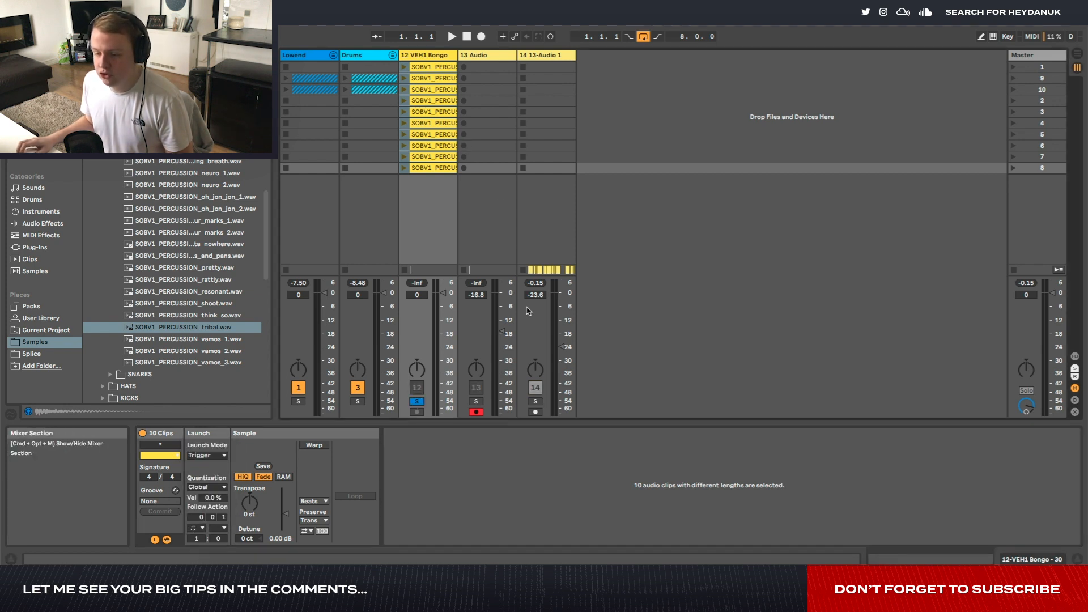
left_click(404, 67)
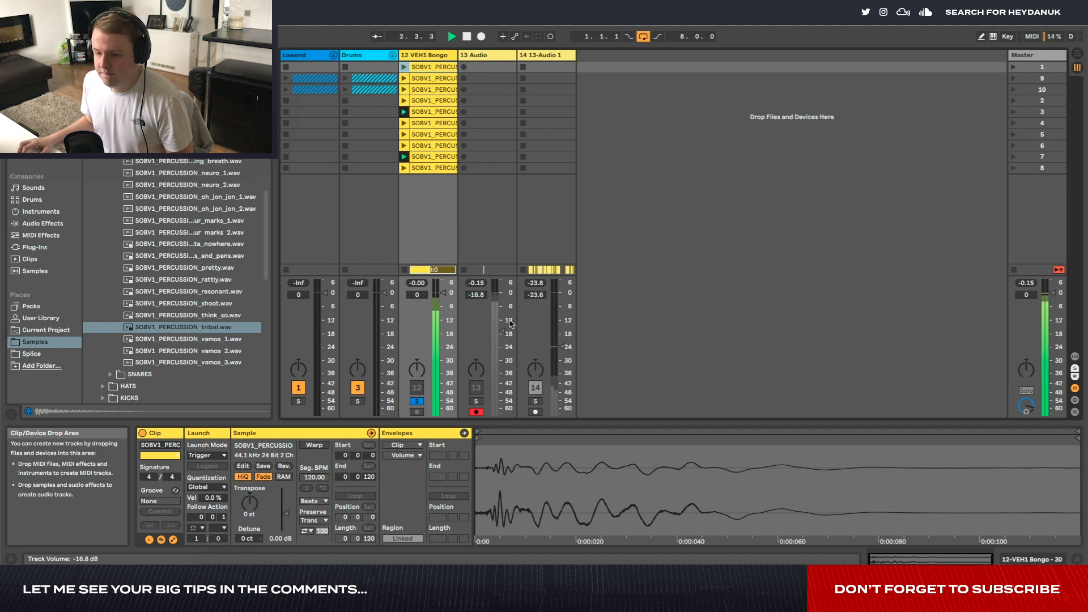
left_click(469, 36)
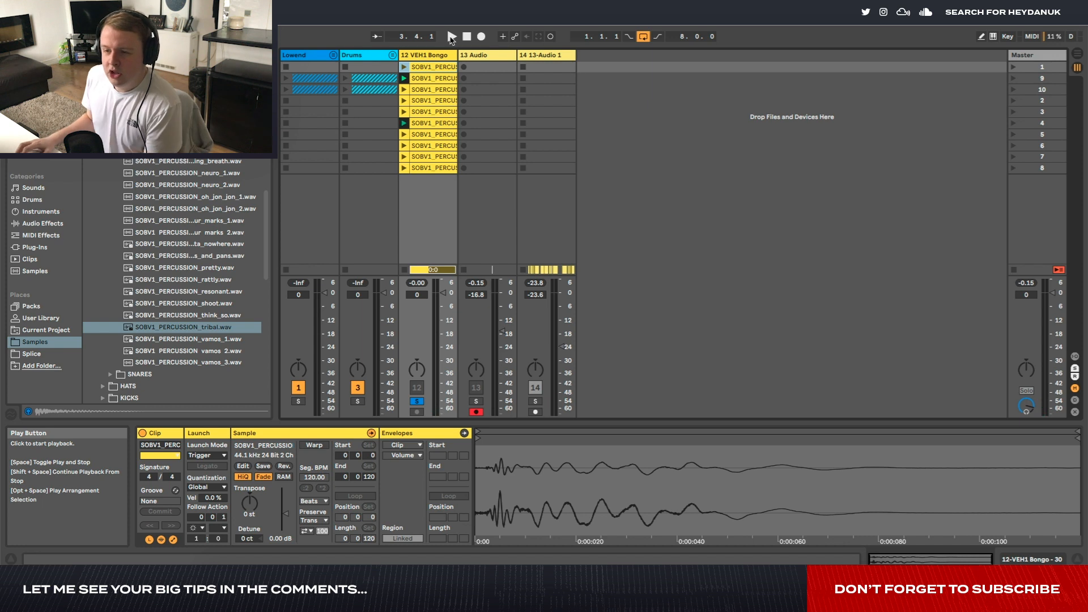
left_click(406, 67)
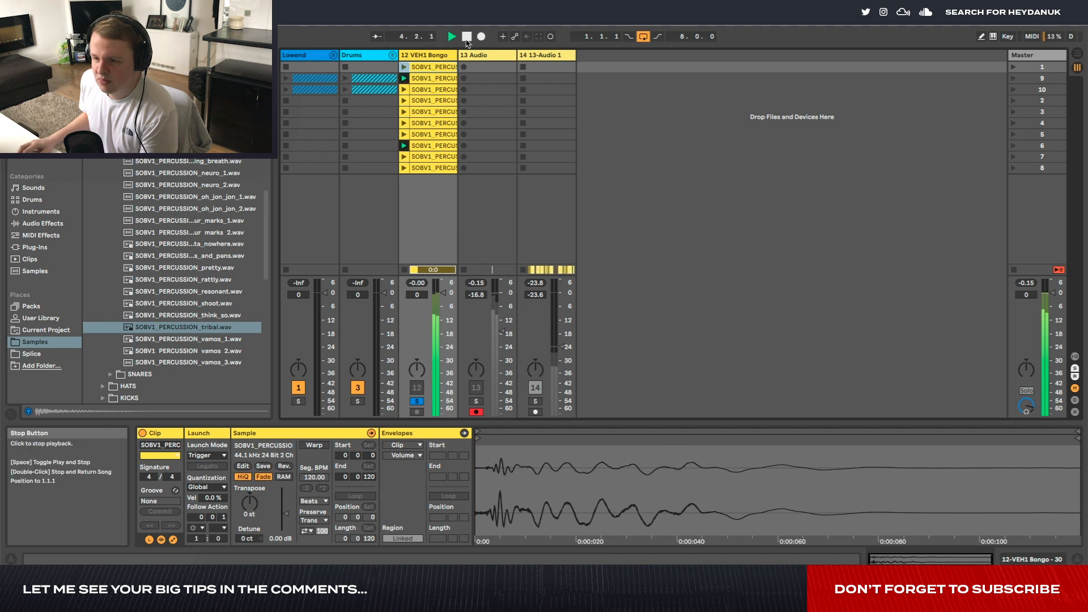
Return to Arrangement View and extend the first 13 Audio clip from 1.1.1 over the other clips to about 16.4.3.
key("minus")
key("minus")
key("minus")
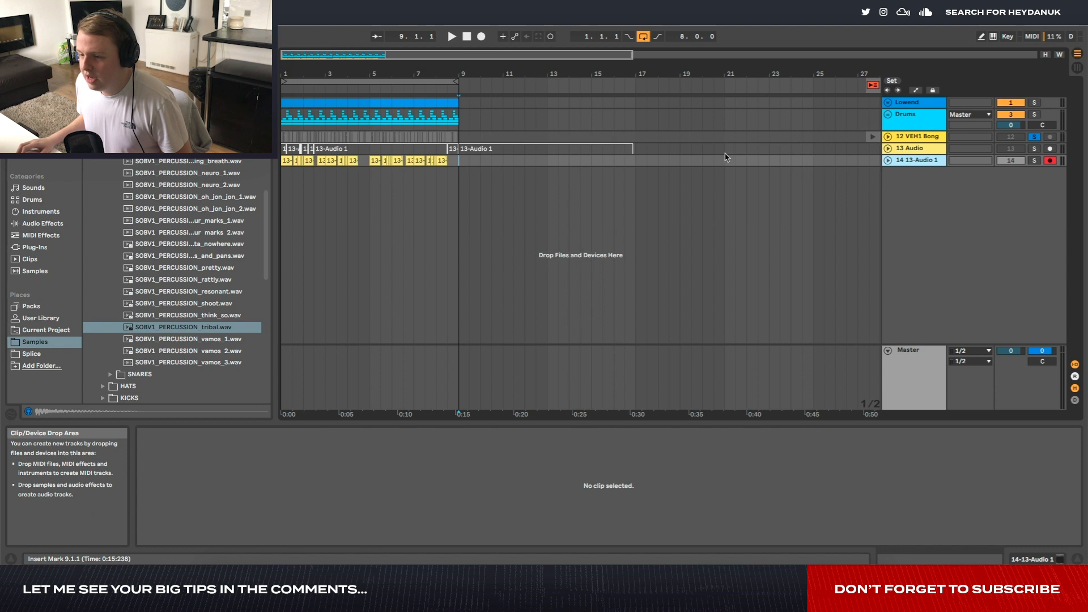
left_click(566, 149)
left_click(348, 148, "shift")
left_click(283, 148)
key("plus")
key("plus")
key("plus")
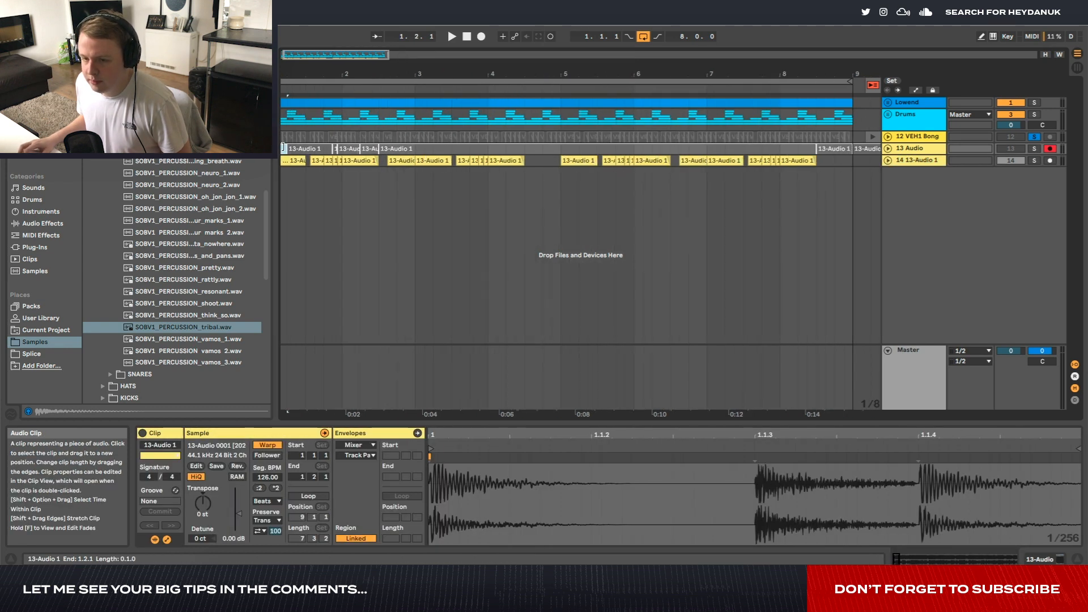
left_click_drag(287, 148, 1087, 148)
key("minus")
key("minus")
key("minus")
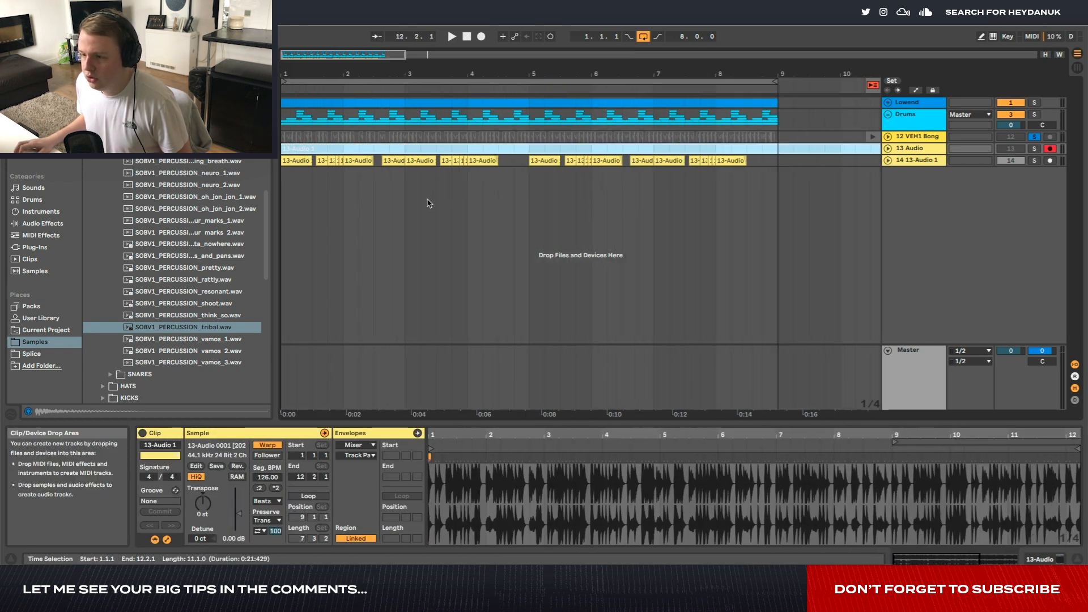
left_click_drag(648, 148, 924, 154)
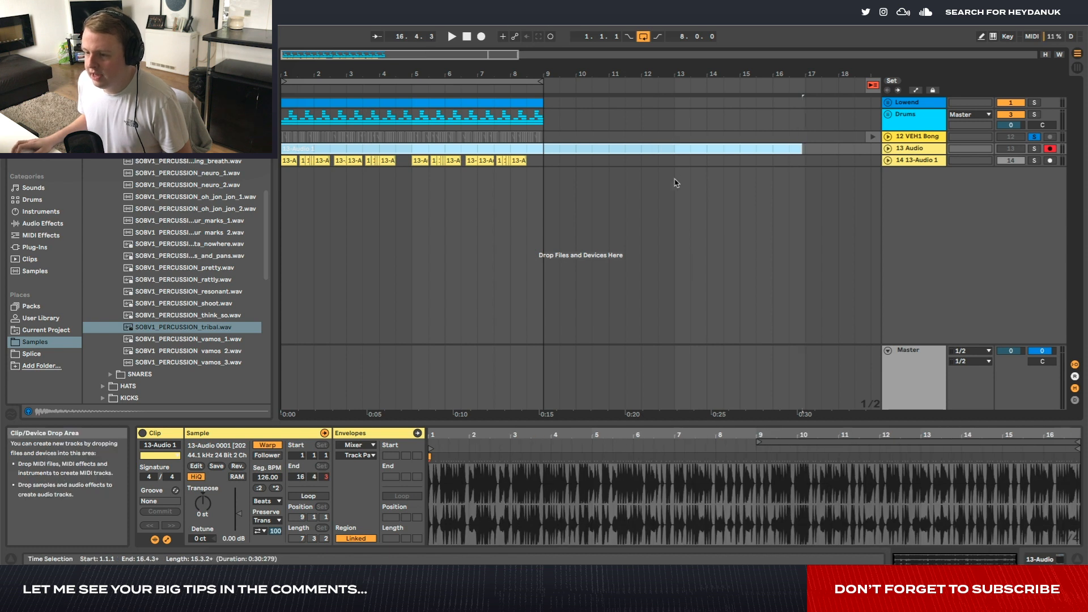
Move the long 13-Audio 1 clip out of the way to bar 33 and reset the 13 Audio track volume to 0 dB.
key("minus")
key("minus")
key("super+d")
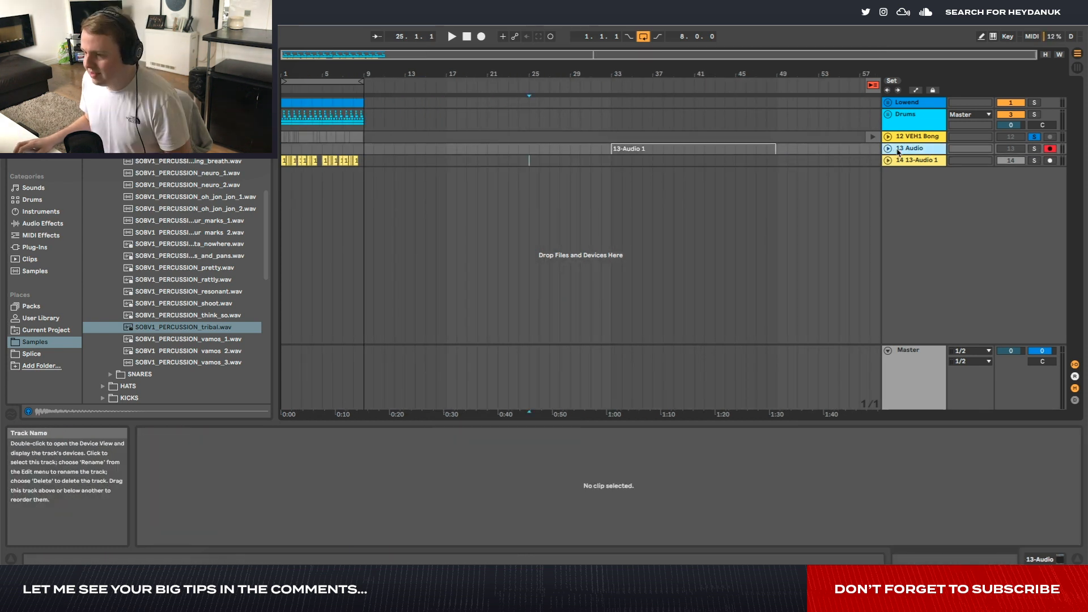
left_click(888, 149)
scroll(289, 160, "up", 8)
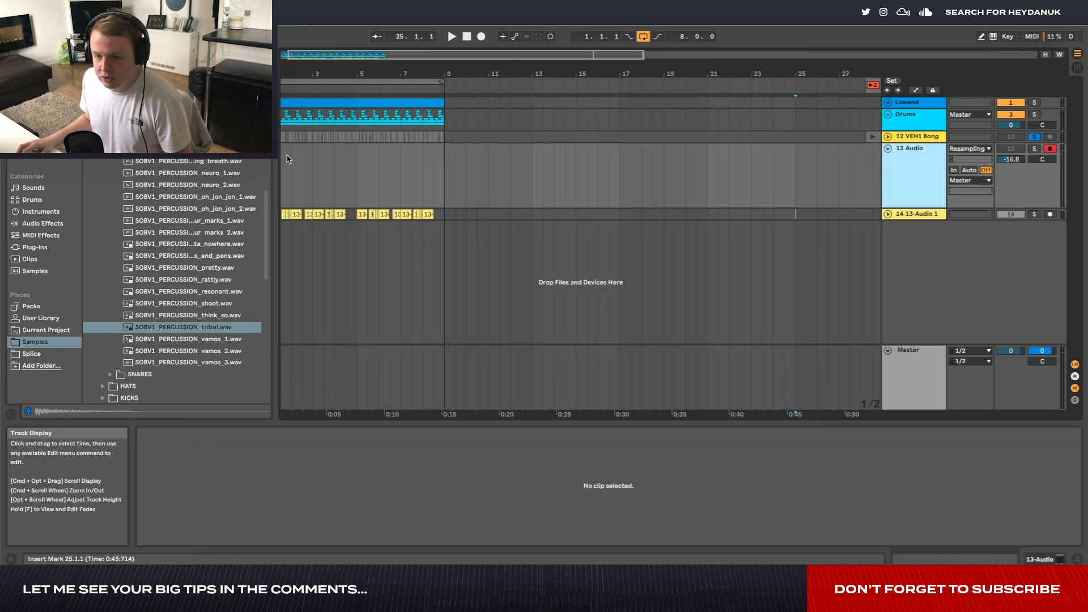
double_click(1011, 160)
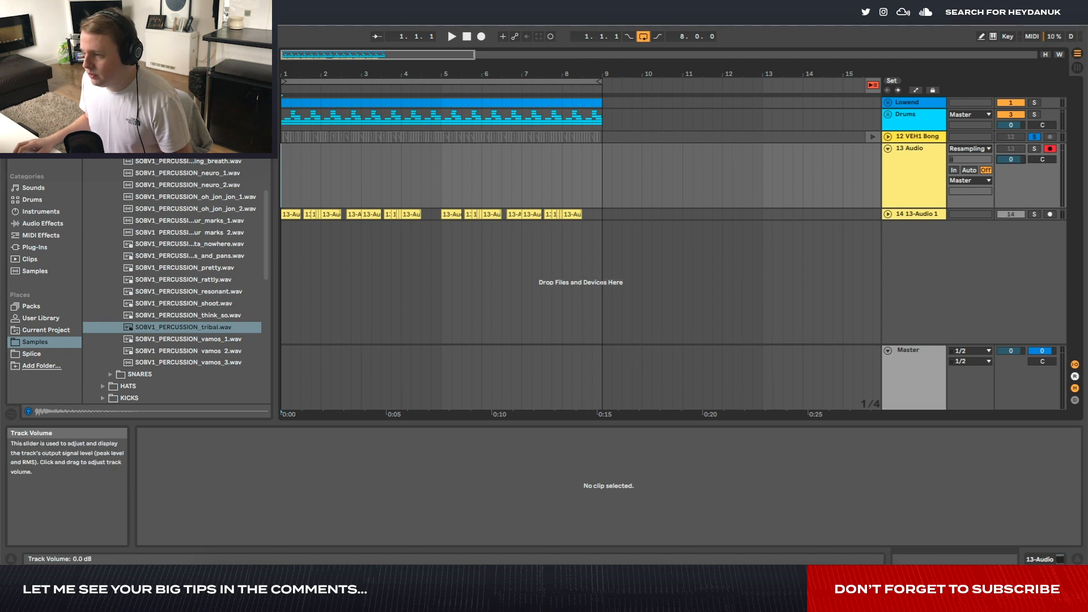
Record the random percussion pattern onto the 13 Audio track from 1.1.1 to 5.1.1.
left_click(919, 162)
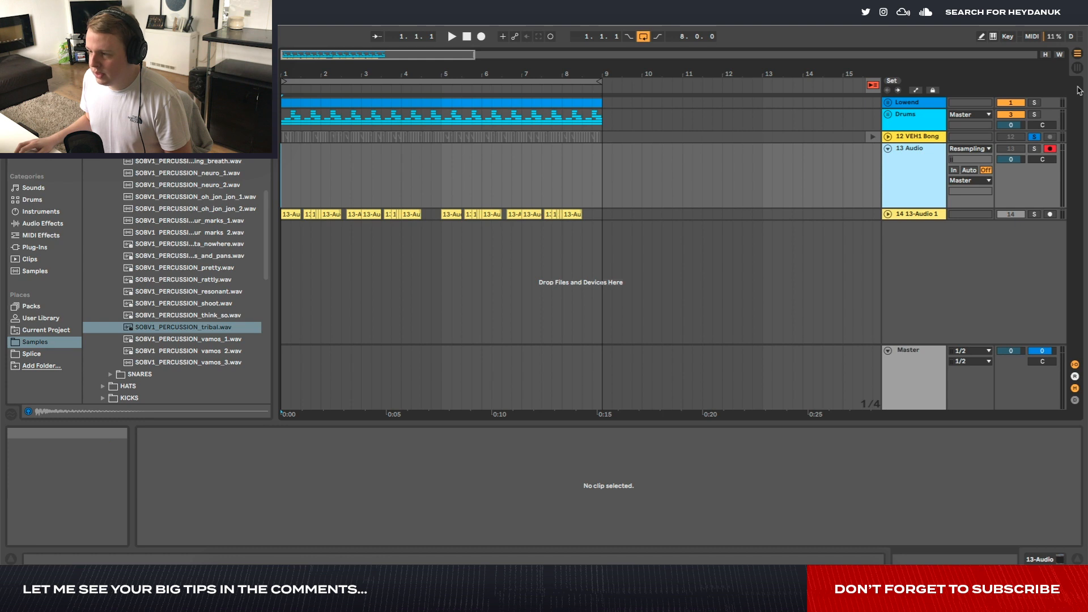
key("Tab")
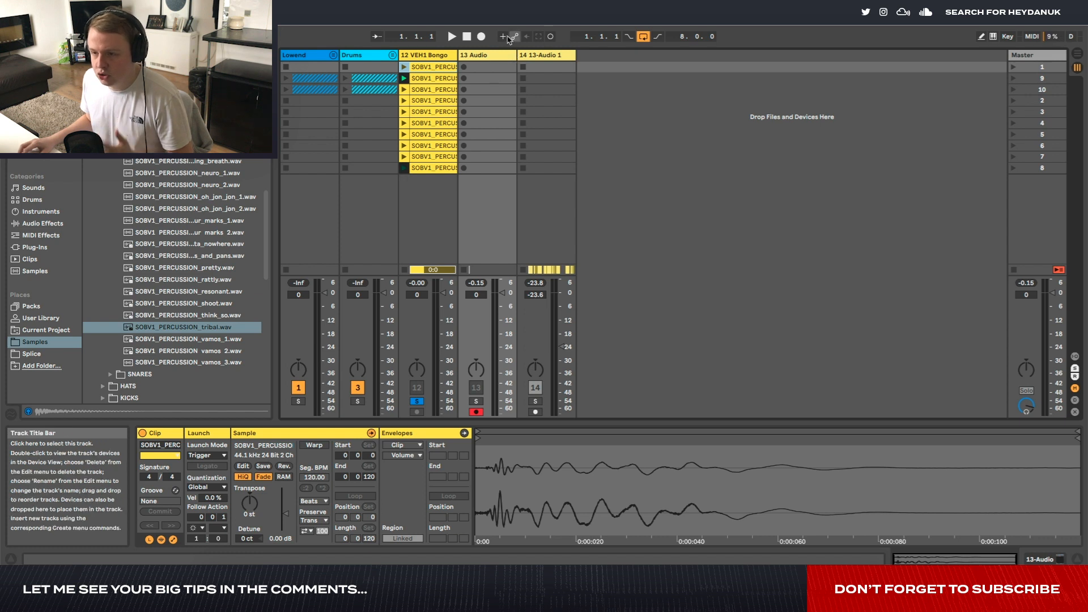
left_click(482, 37)
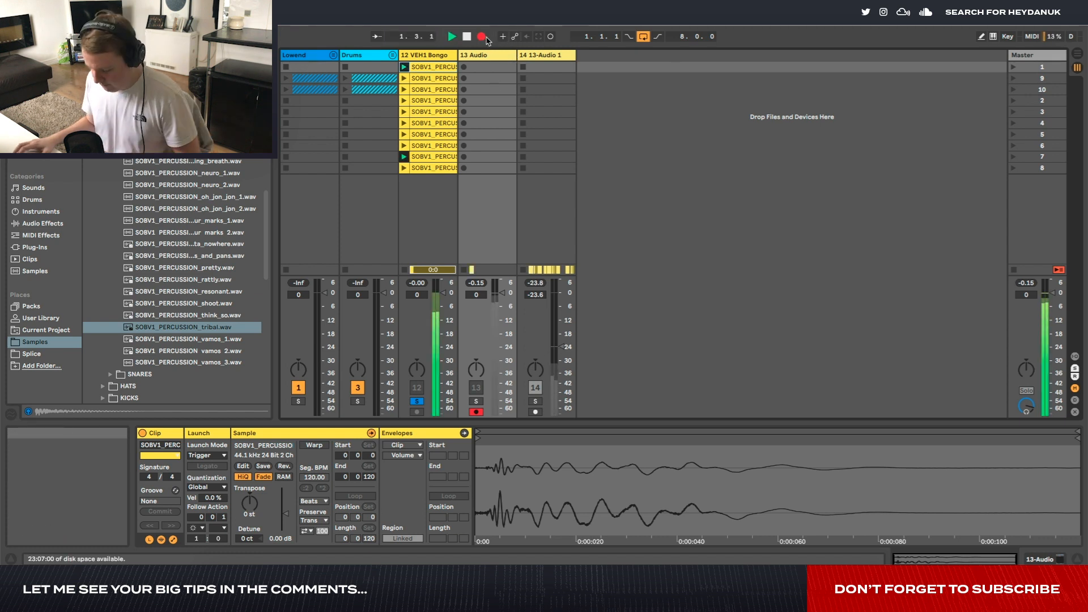
key("Tab")
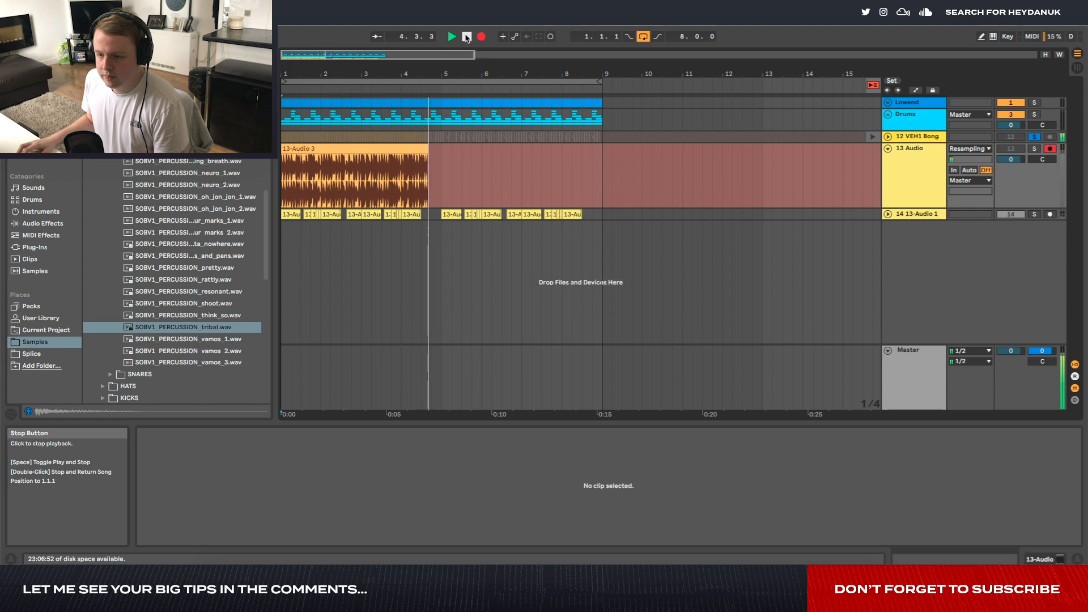
left_click(467, 36)
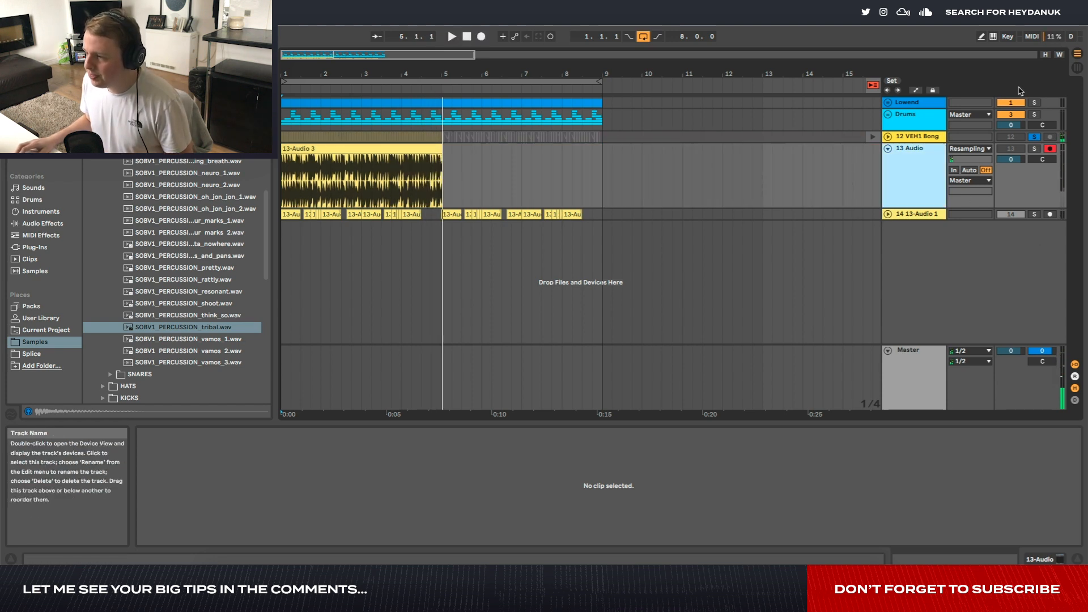
Record another take of the random percussion pattern onto 13 Audio and keep only the four bars from 1.1.1 to 5.1.1.
key("Tab")
left_click(430, 91)
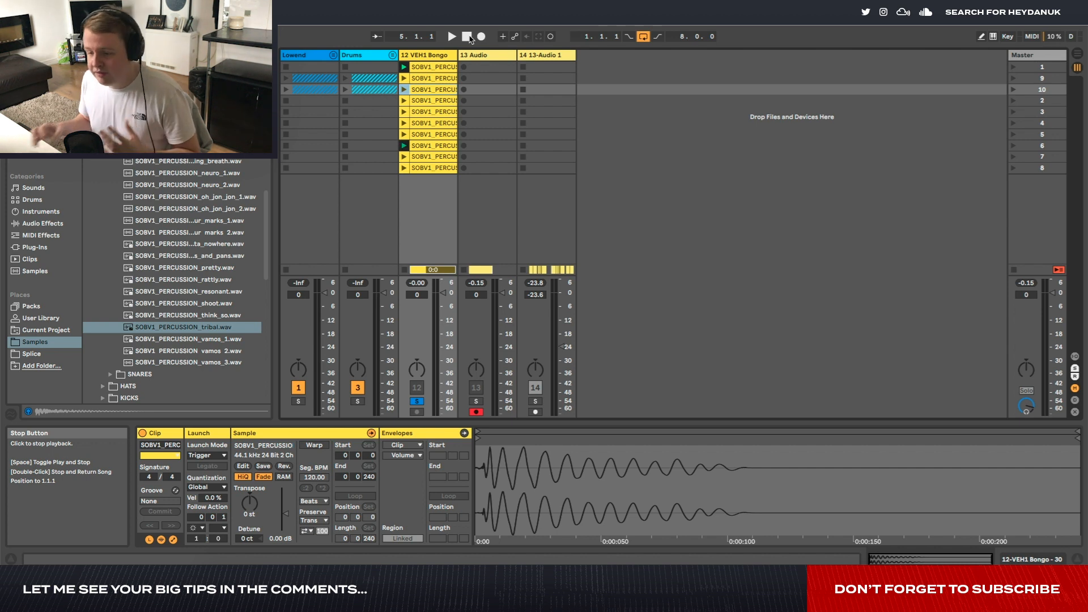
key("space")
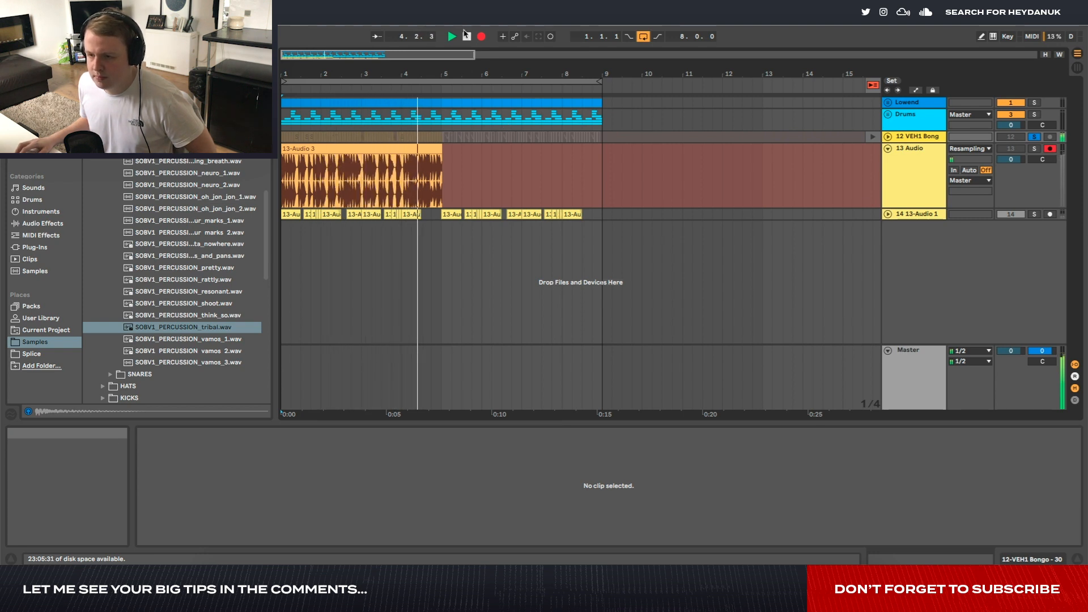
left_click(466, 35)
left_click_drag(442, 181, 475, 194)
left_click(477, 195)
Clear the solo on the 13 Audio track and lower its volume to -10.3 dB.
left_click(1035, 148)
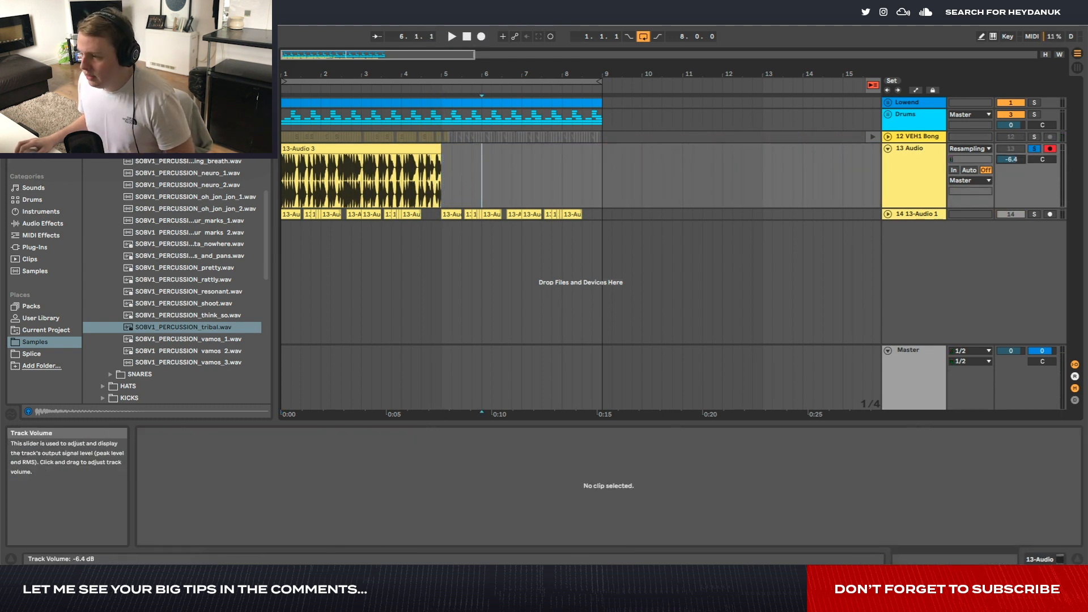
left_click(1035, 149)
left_click_drag(1011, 159, 1011, 176)
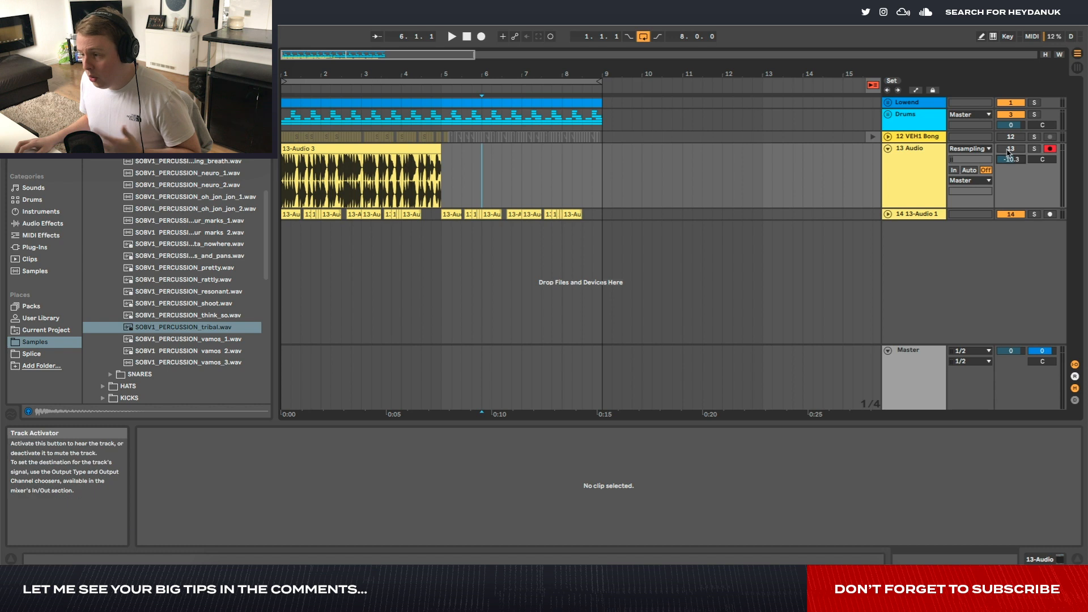
left_click(888, 149)
scroll(395, 140, "up", 2)
scroll(395, 139, "up", 2)
scroll(395, 137, "left", 3)
Play the recorded take with the drums and bongo loop from bar 1 and lower the 13 Audio volume to -17.6 dB.
left_click(367, 147)
key("space")
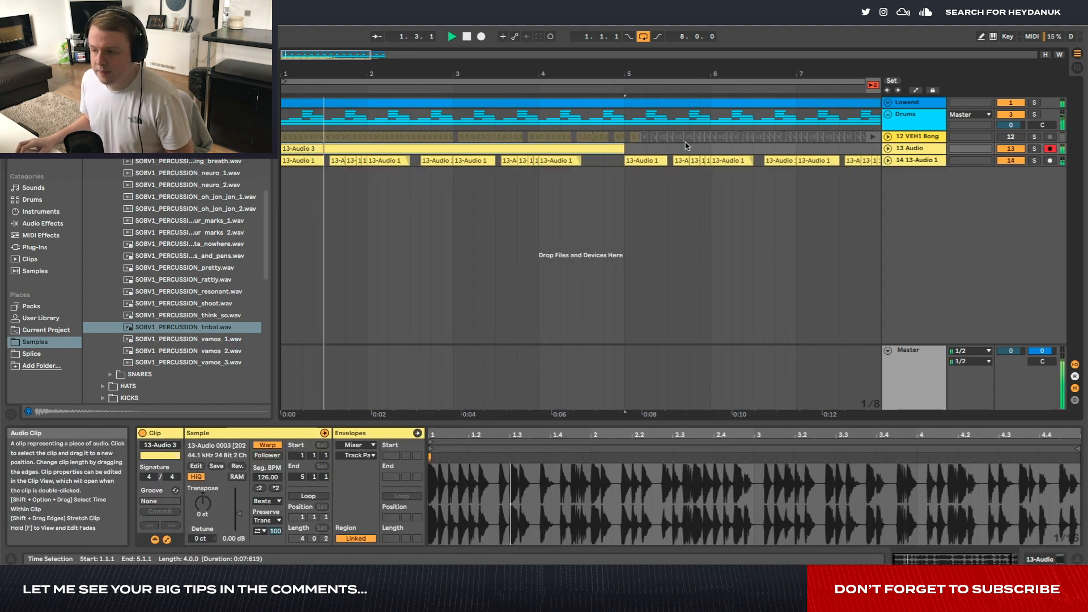
left_click(888, 149)
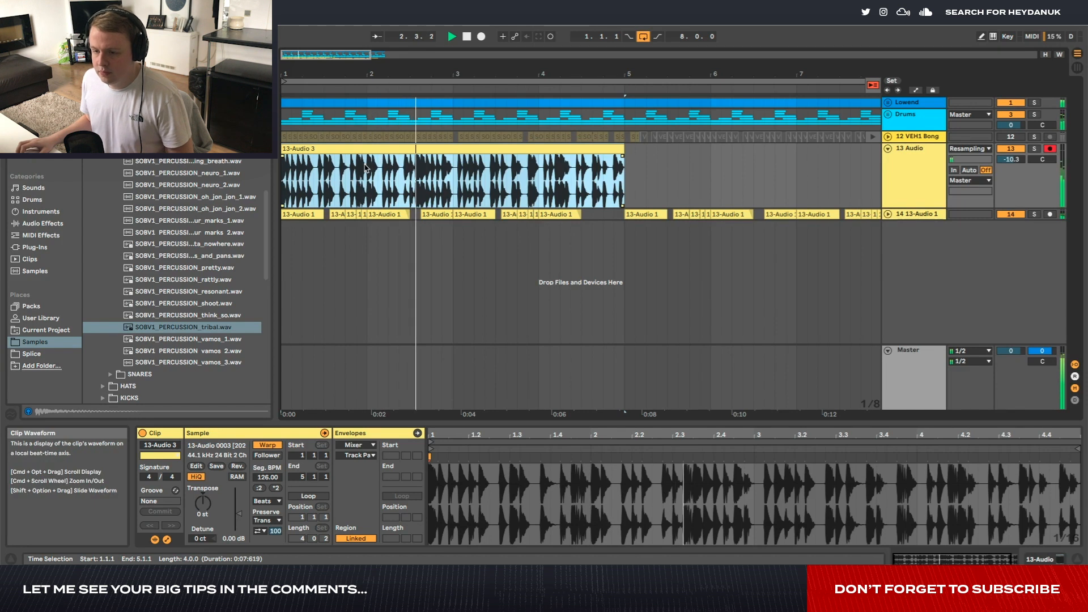
scroll(366, 169, "up", 2)
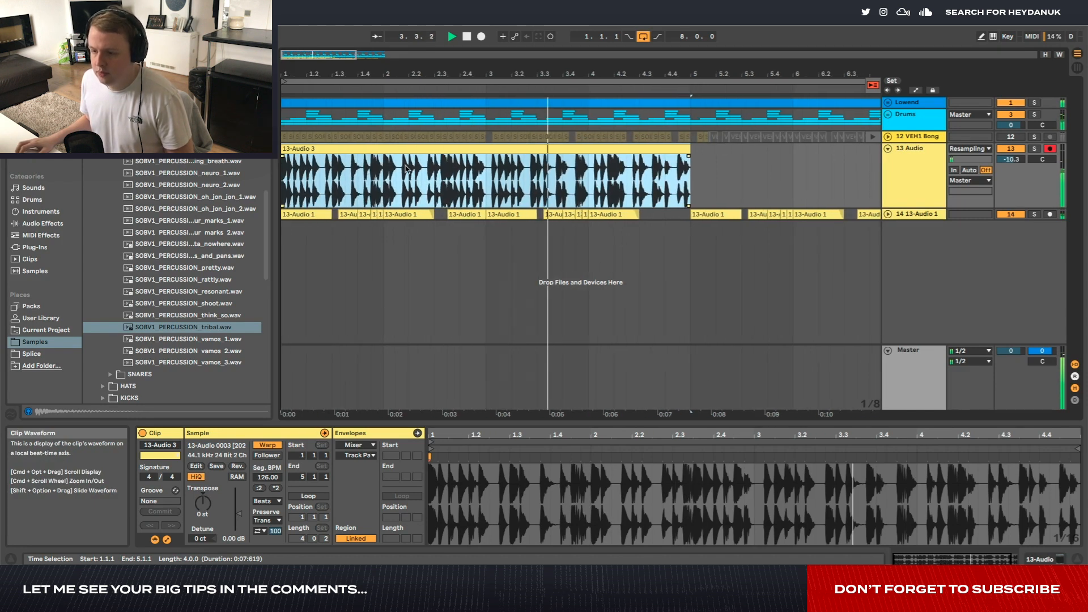
left_click(912, 216)
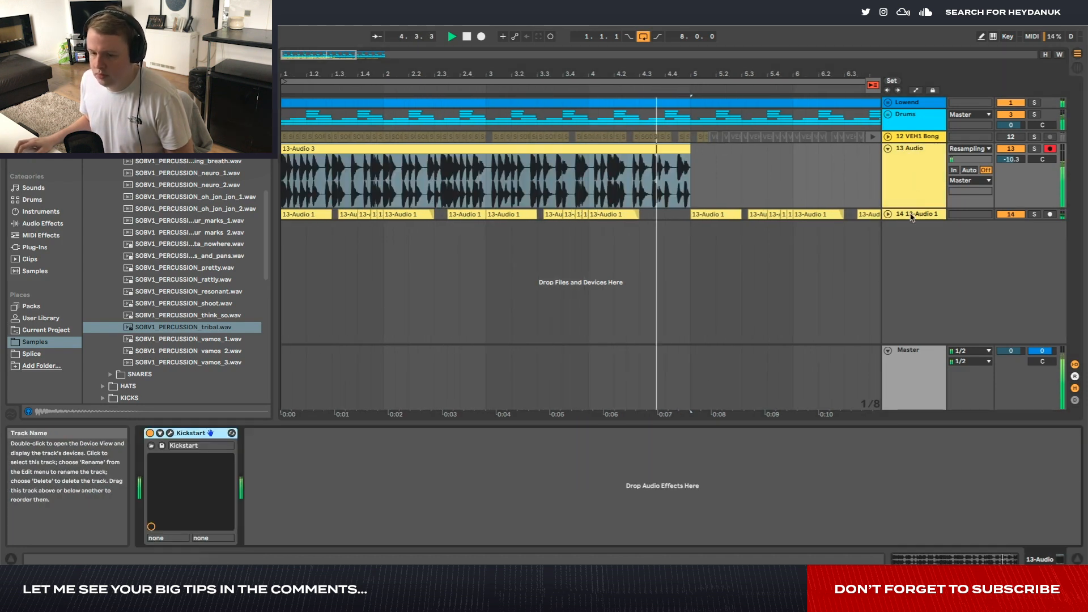
key("space")
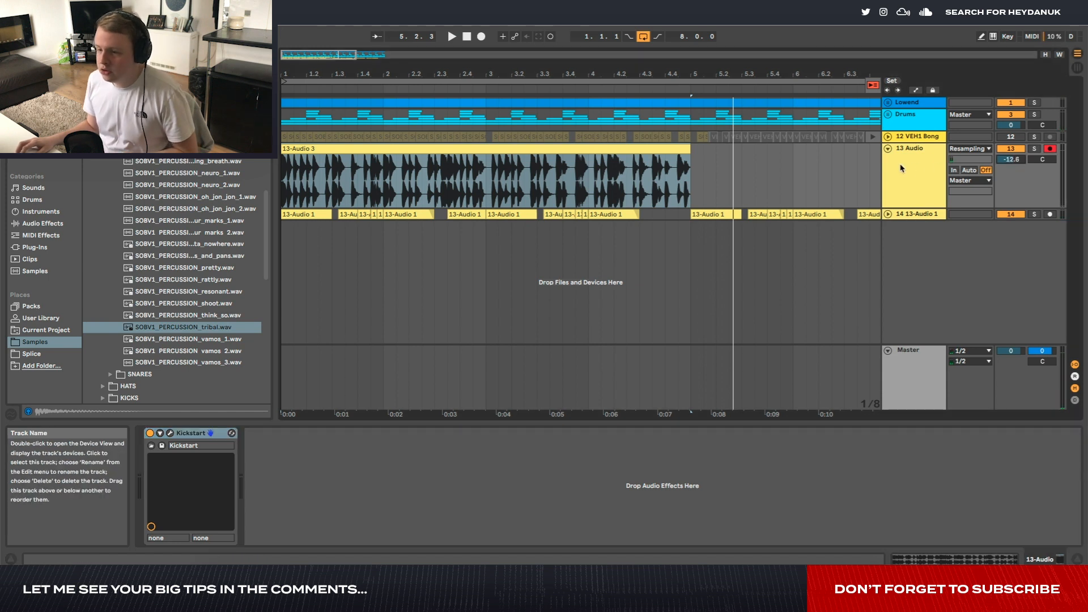
left_click(283, 180)
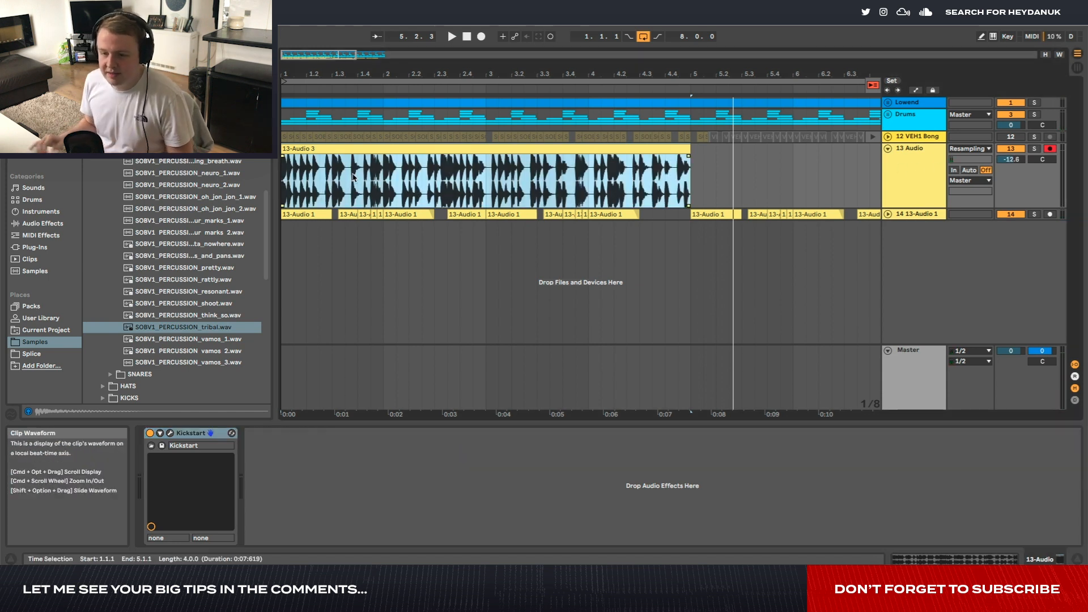
key("plus")
key("plus")
left_click_drag(1018, 160, 1019, 170)
key("space")
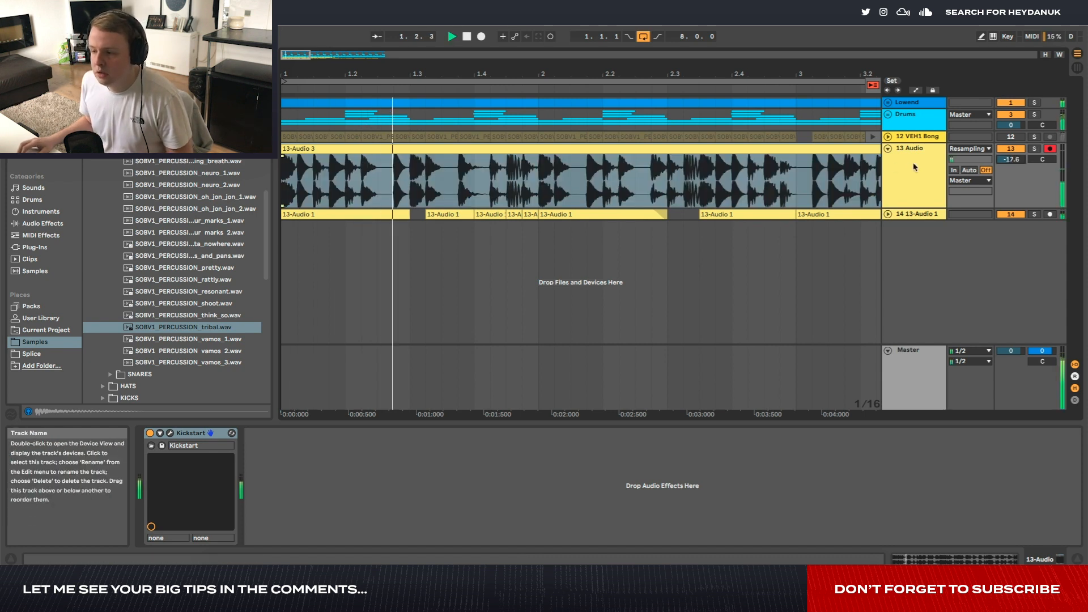
Try deleting the section from 1.1.1 to 1.2.2 of the 13-Audio 3 clip, and undo the deletion.
left_click(348, 190)
key("space")
key("space")
left_click_drag(362, 187, 144, 183)
key("Delete")
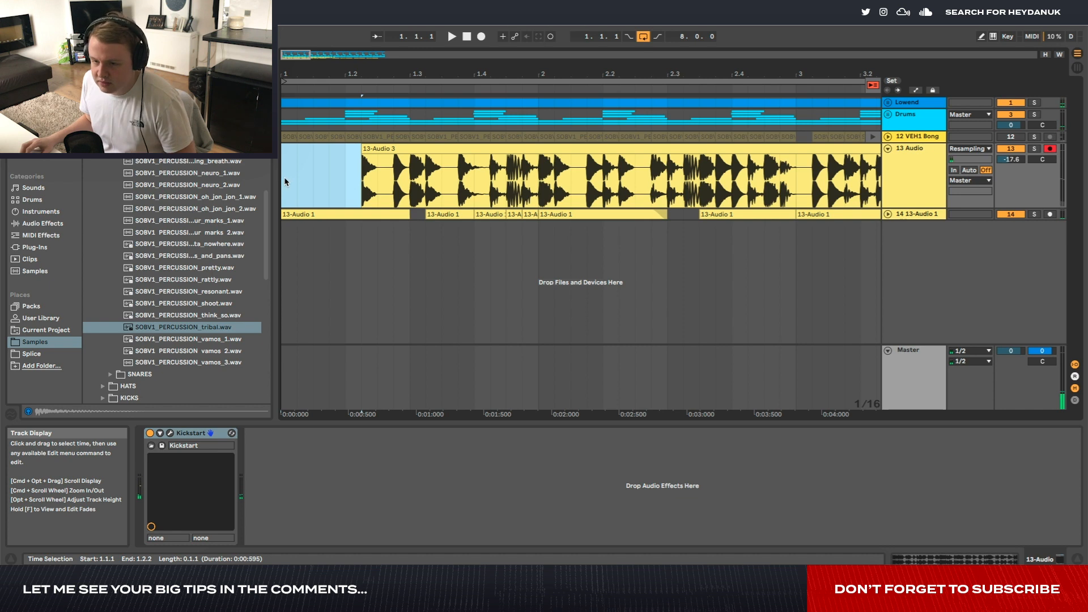
key("super+z")
Duplicate the 13 Audio track with its recorded clip and place the copy below the 14 13-Audio 1 track.
left_click(386, 149)
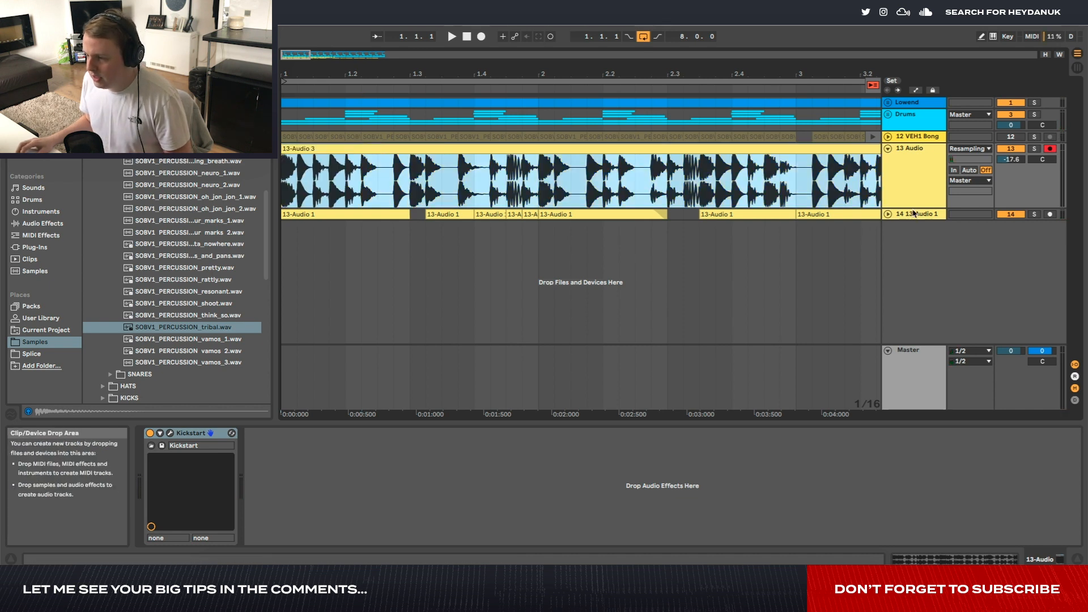
left_click(916, 214)
left_click(926, 197)
key("super+d")
left_click_drag(920, 215, 923, 313)
left_click(888, 149)
Deactivate the original 13 Audio track and colour it and the 12 VEH1 Bongo track grey.
left_click(918, 152)
left_click(1011, 150)
right_click(931, 137)
left_click(944, 144)
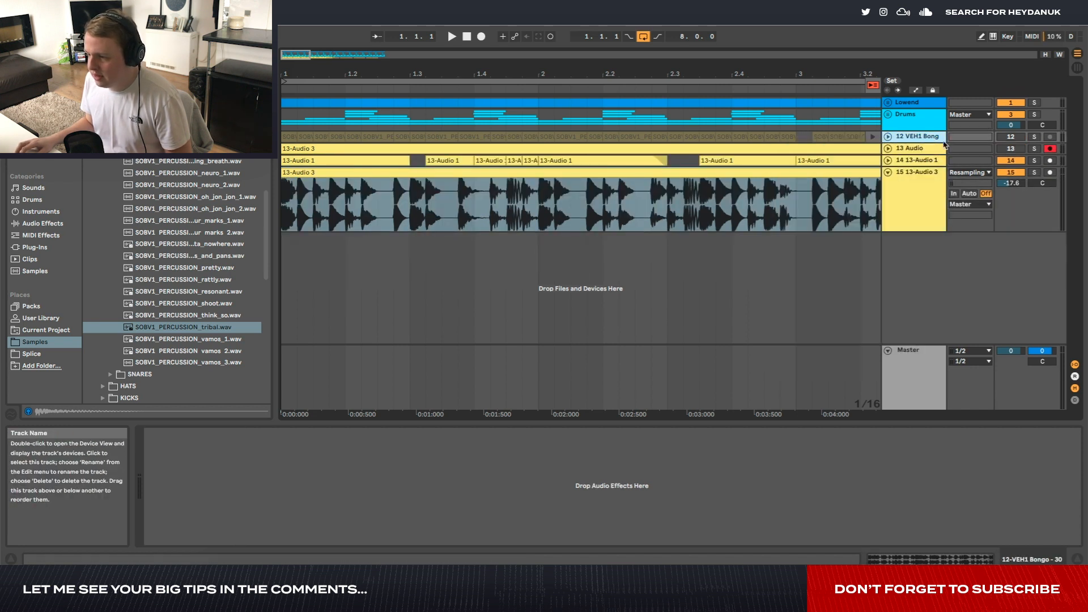
right_click(943, 149)
left_click(924, 303)
Cut the sections from 1.1.1 to 1.2.3 and from 1.3.1 to 2.2.3 out of the clip on track 15 and play the result.
left_click(407, 197)
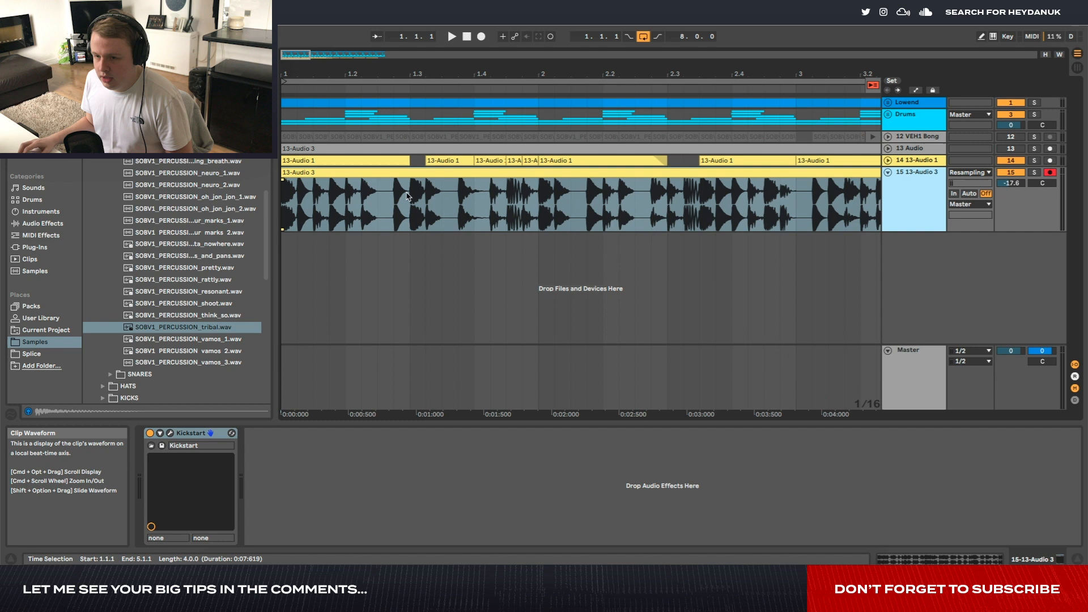
left_click_drag(382, 200, 37, 215)
key("Delete")
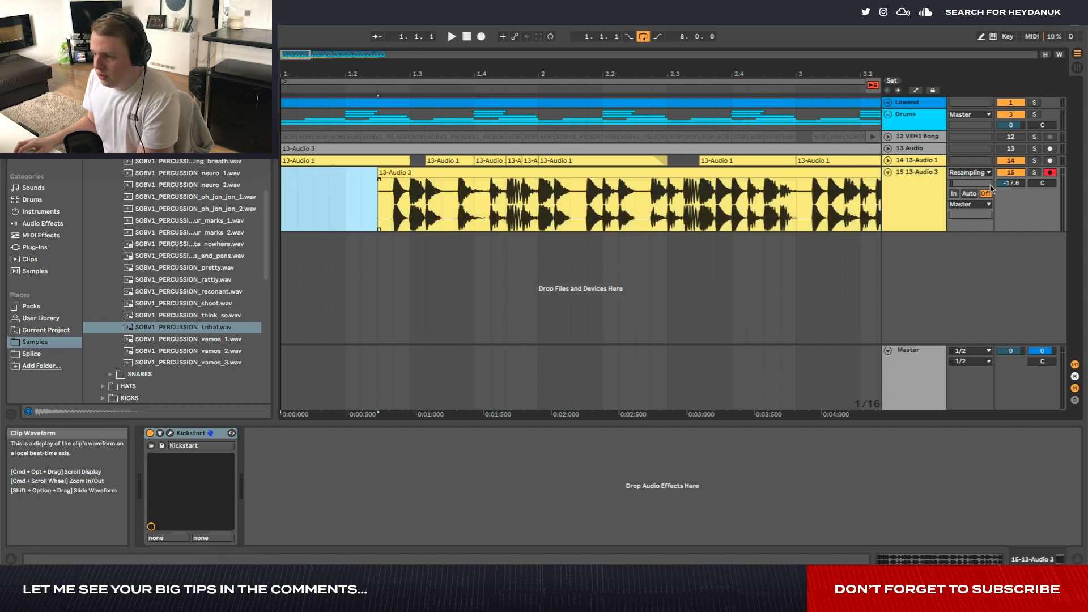
key("space")
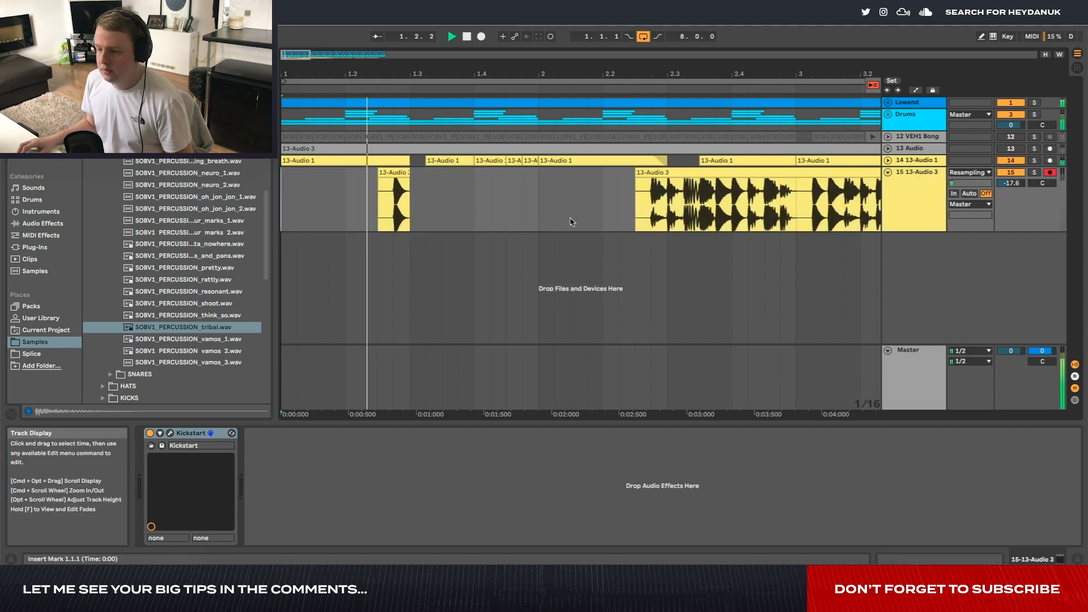
Delete the section from 2.3.3 to 2.4.2 of the clip on track 15 and play the loop from the start.
scroll(599, 214, "down", 3)
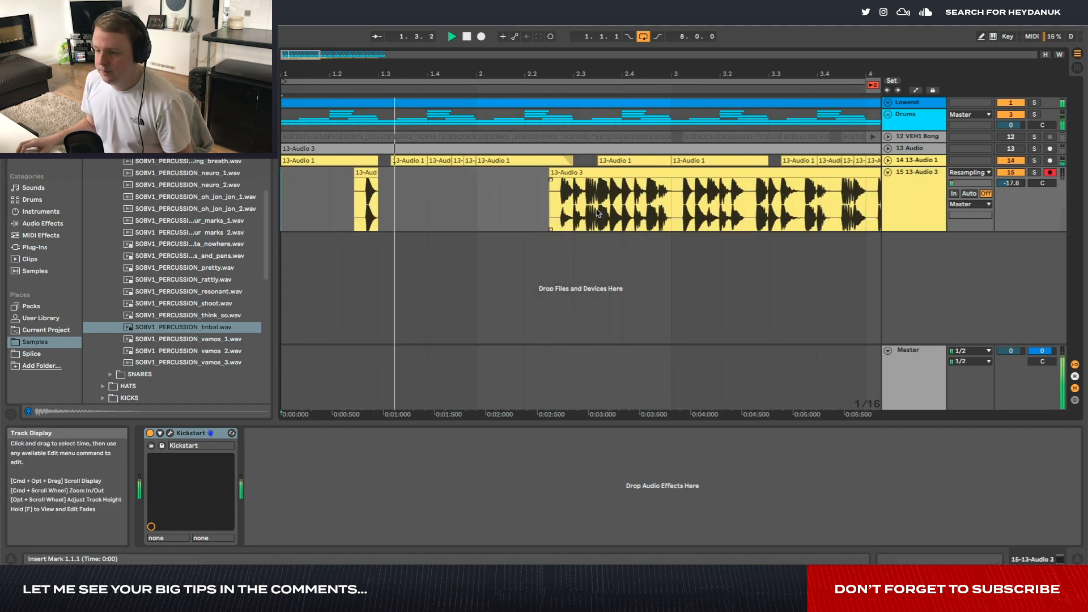
left_click(587, 212)
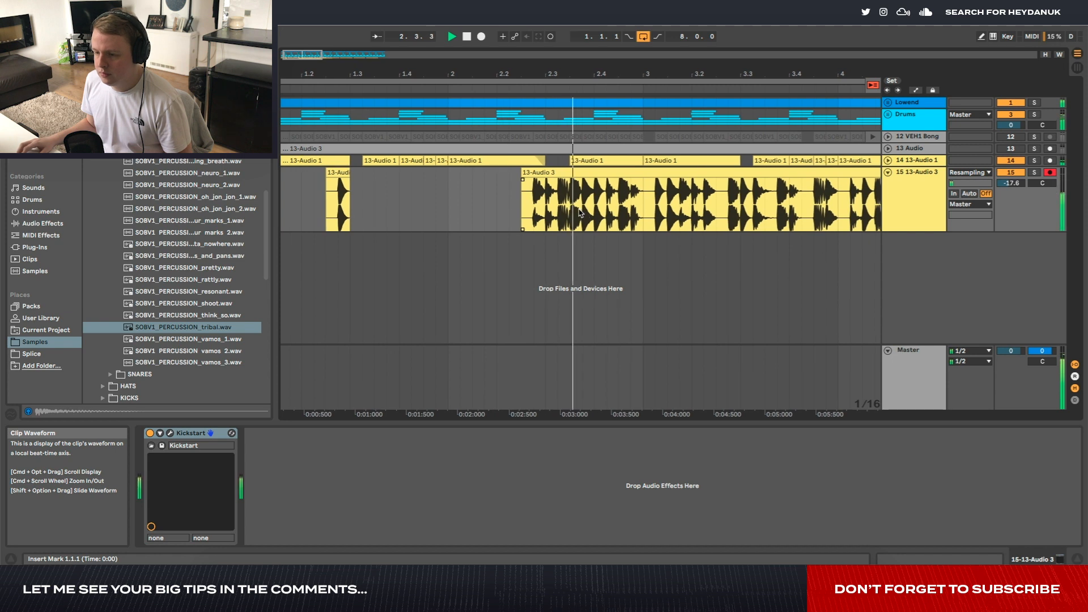
left_click_drag(587, 207, 616, 209)
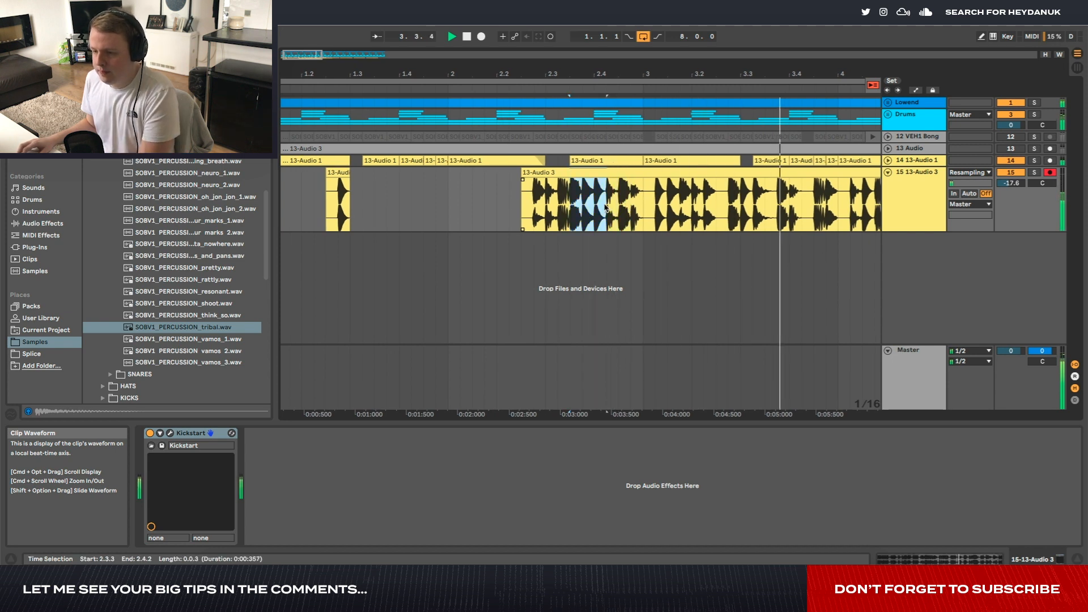
key("Delete")
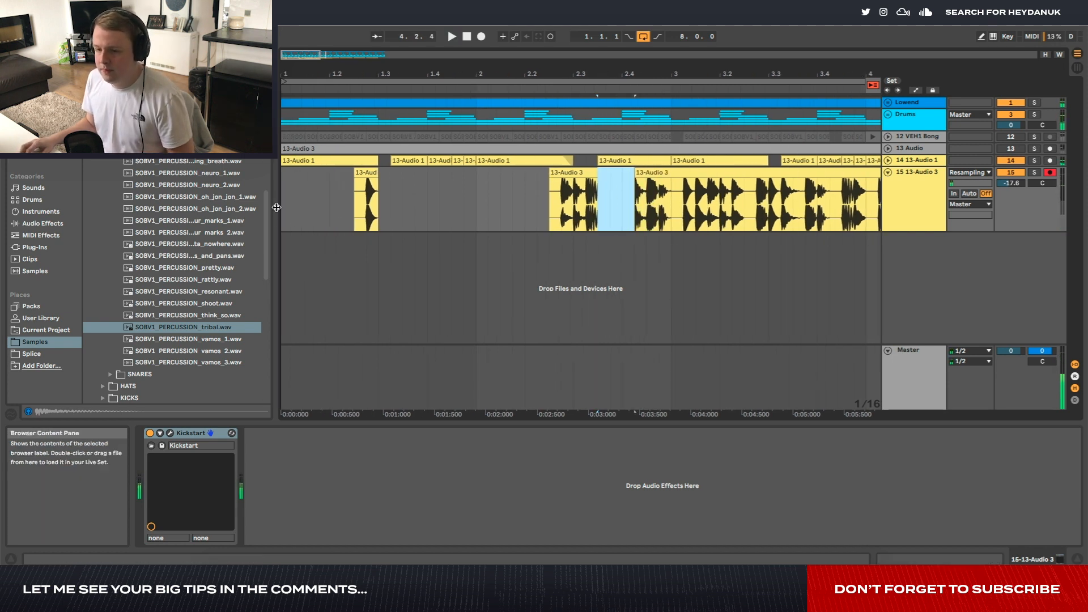
key("Home")
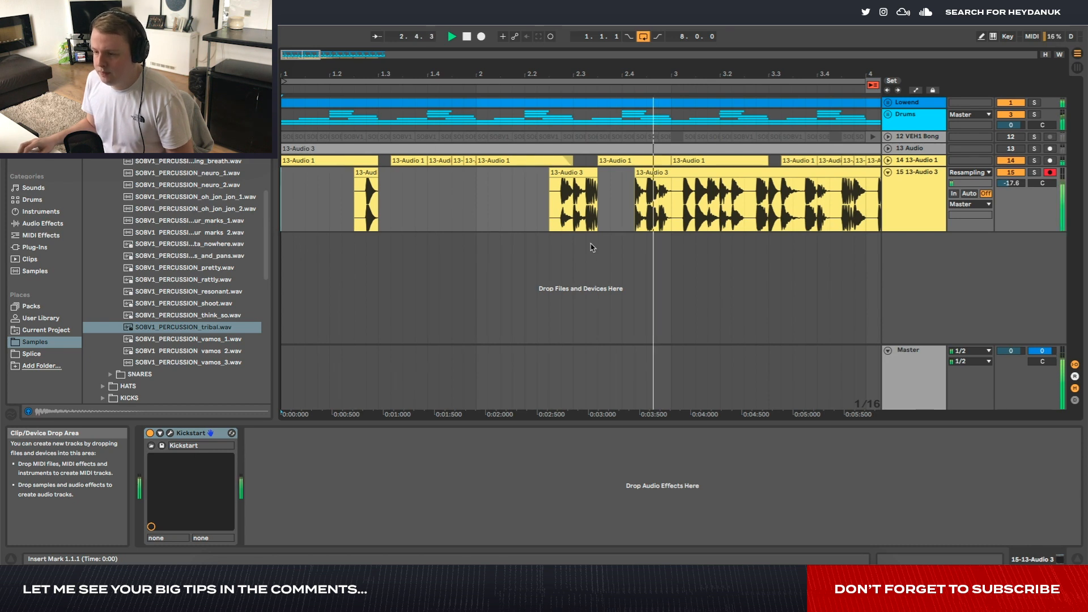
Trim the start of the track 14 clip at 3.1.1 to 3.2.1 and play both percussion tracks from bar 1.
left_click(888, 161)
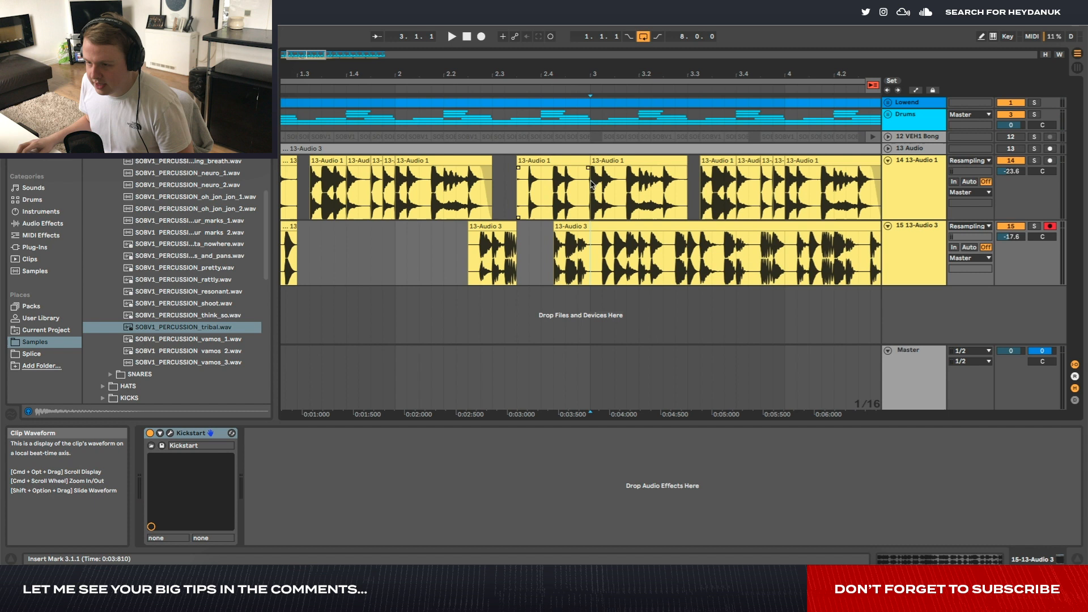
left_click_drag(592, 192, 639, 165)
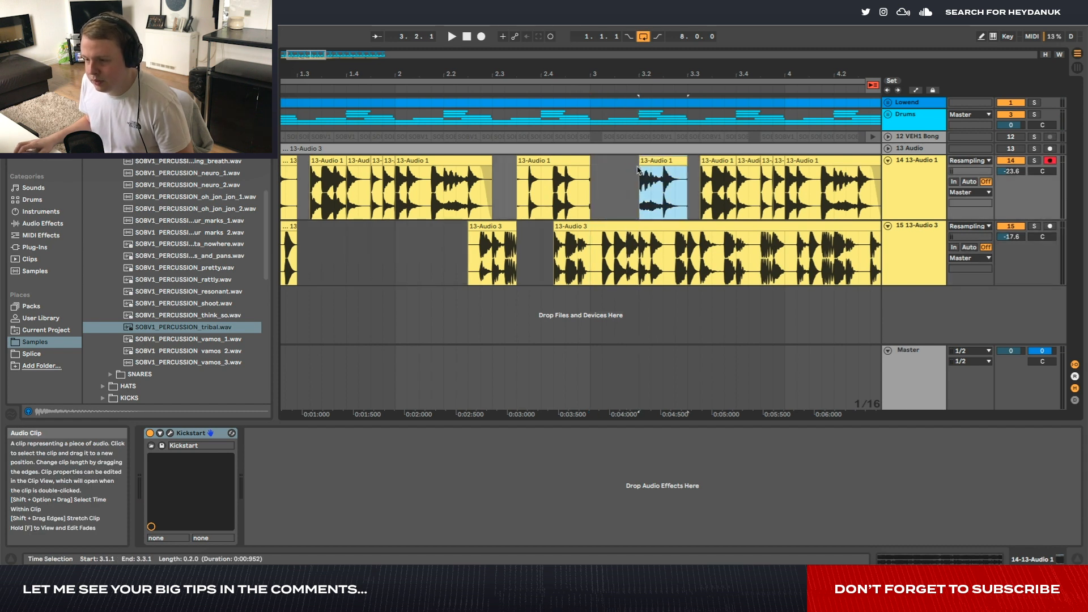
scroll(639, 181, "left", 3)
scroll(638, 192, "down", 3)
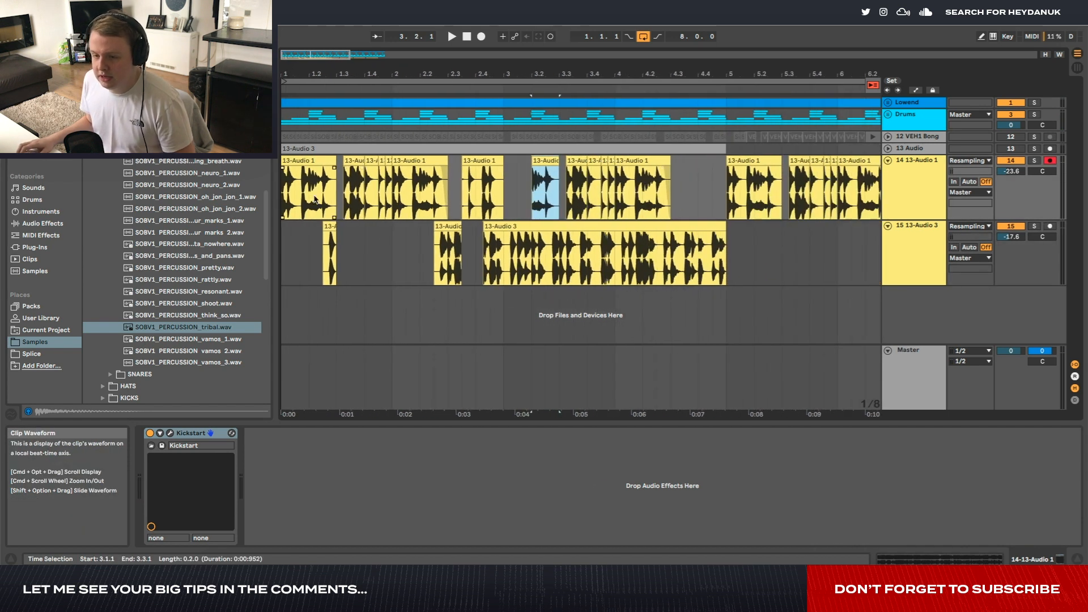
left_click(285, 203)
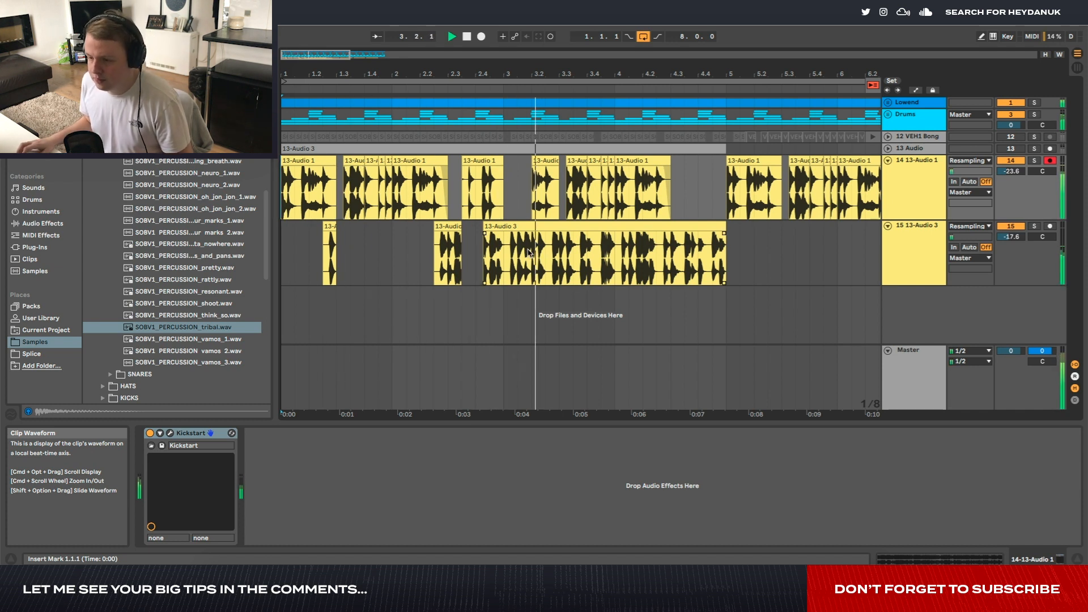
scroll(546, 253, "up", 4)
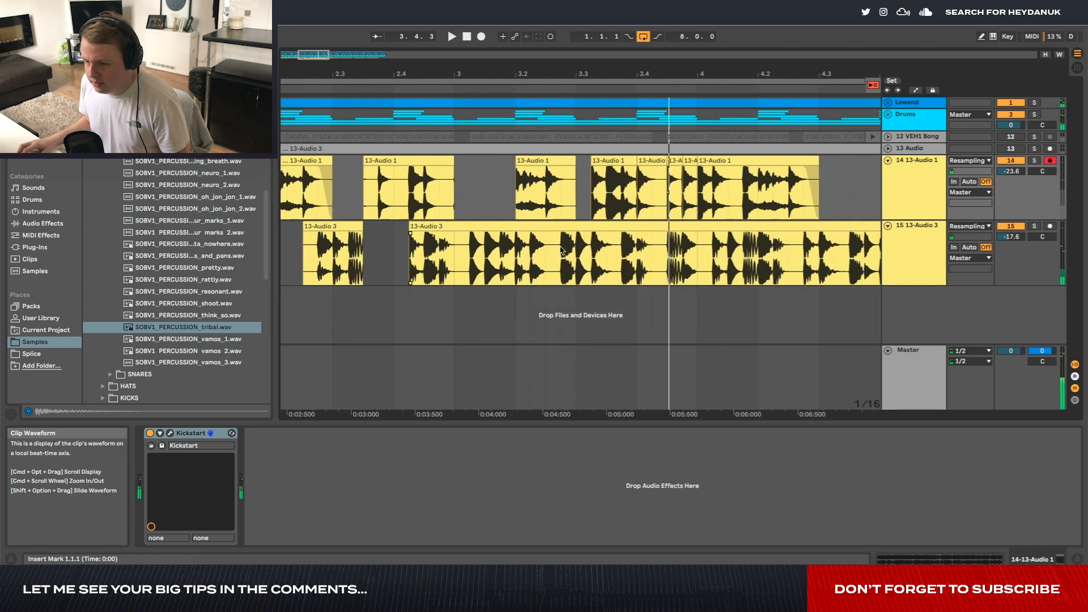
Split the clip on track 15 at 3.2.3 and at 3.4.3.
left_click(547, 253)
key("super+e")
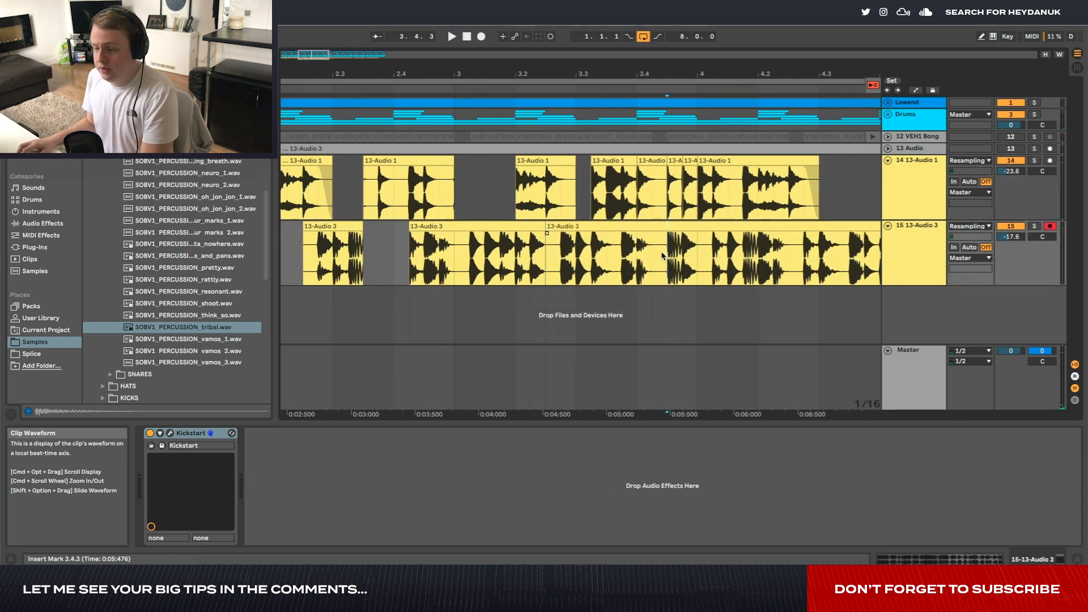
key("super+e")
Try the loop without the track 15 section from 3.2.3 to 3.4.3, playing it from 3.1.4, then restore the section.
left_click(589, 227)
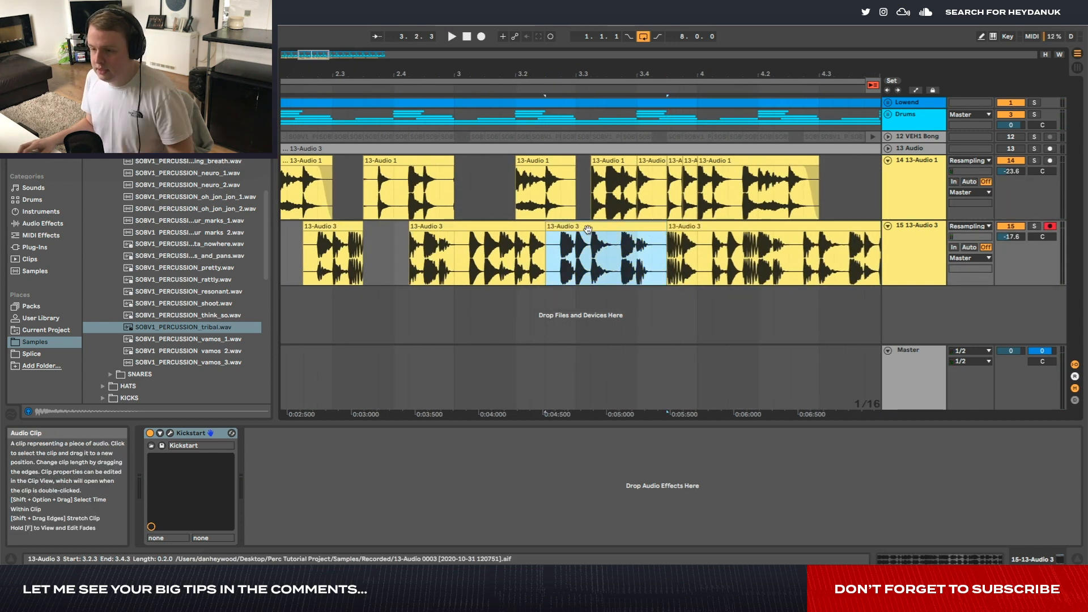
key("Delete")
left_click(499, 207)
key("space")
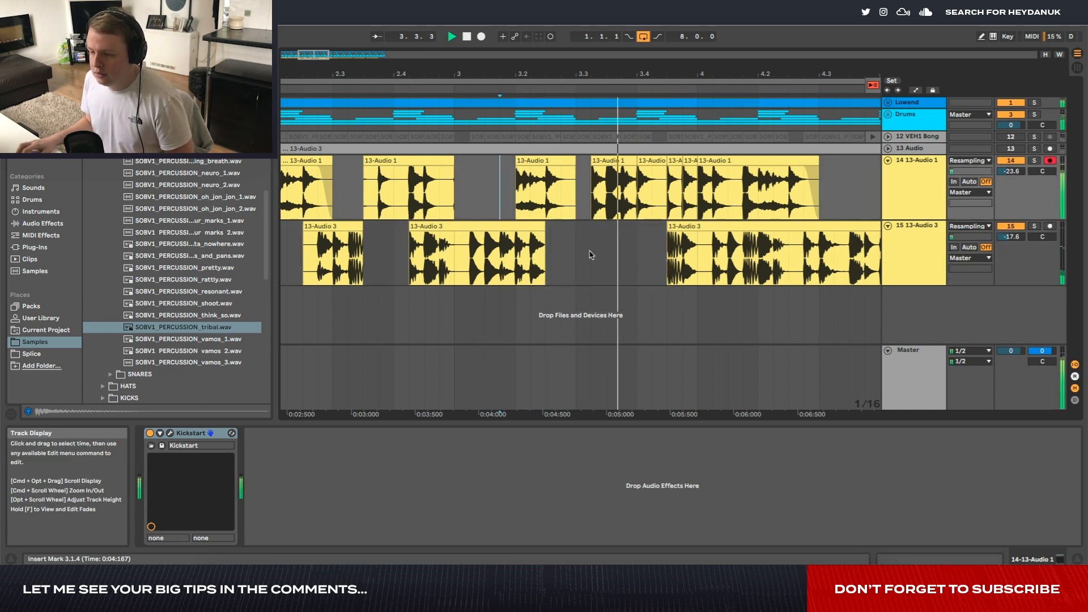
key("super+z")
Delete 3.2.3 to 3.3.1 from track 15, trim the remaining piece's end to 3.3.2, and play from bar 1.
left_click_drag(576, 249, 544, 247)
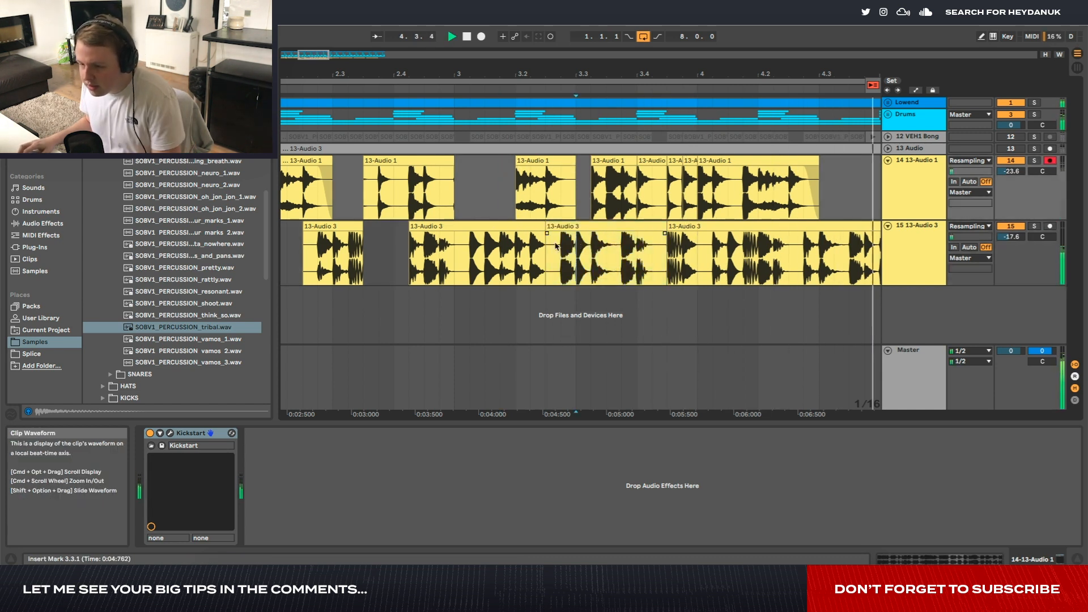
key("Delete")
key("space")
left_click_drag(666, 227, 591, 229)
scroll(584, 243, "down", 6)
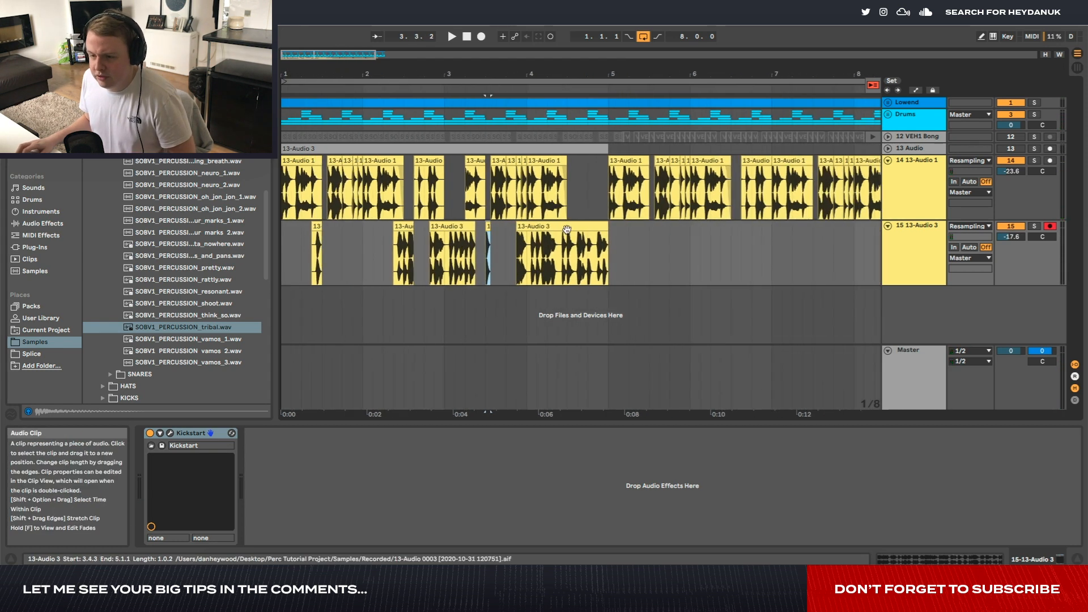
left_click(285, 240)
key("space")
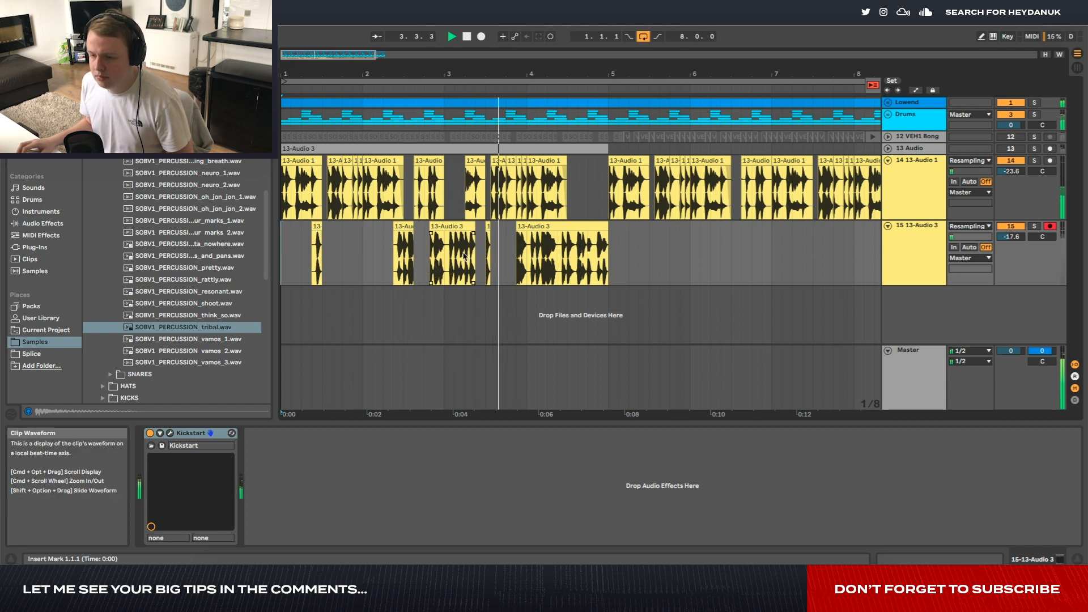
Remove more of the track 15 clips in bars 3 and 4, and repeat the four-bar pattern up to bar 9.
scroll(464, 257, "up", 5)
left_click_drag(464, 256, 491, 255)
key("Delete")
left_click(492, 254)
scroll(626, 252, "down", 1)
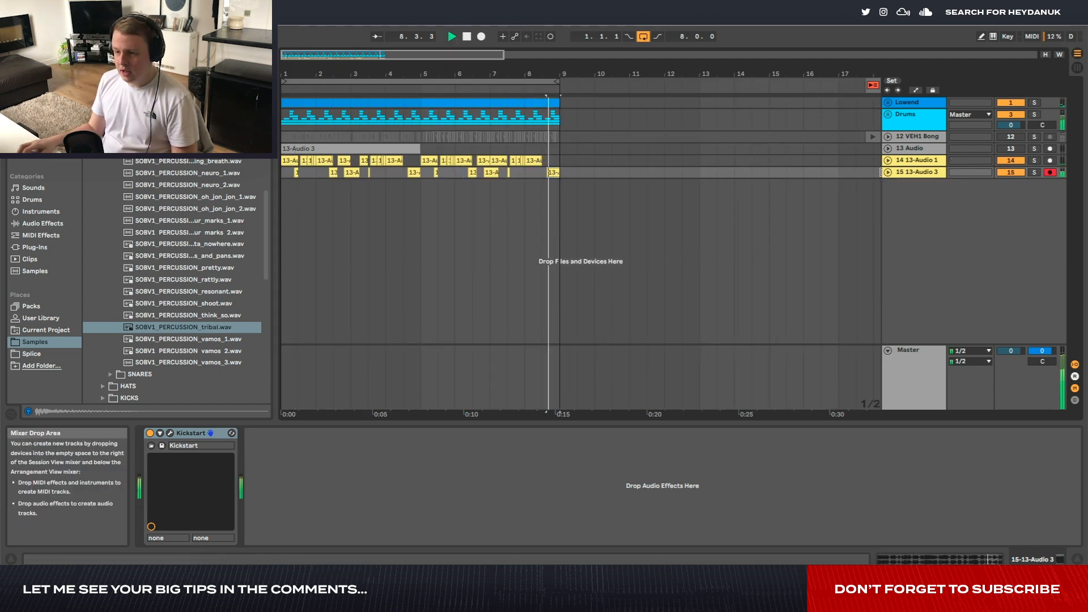
Stop playback, duplicate the 15 13-Audio 3 track, and deactivate tracks 14 and 15.
key("space")
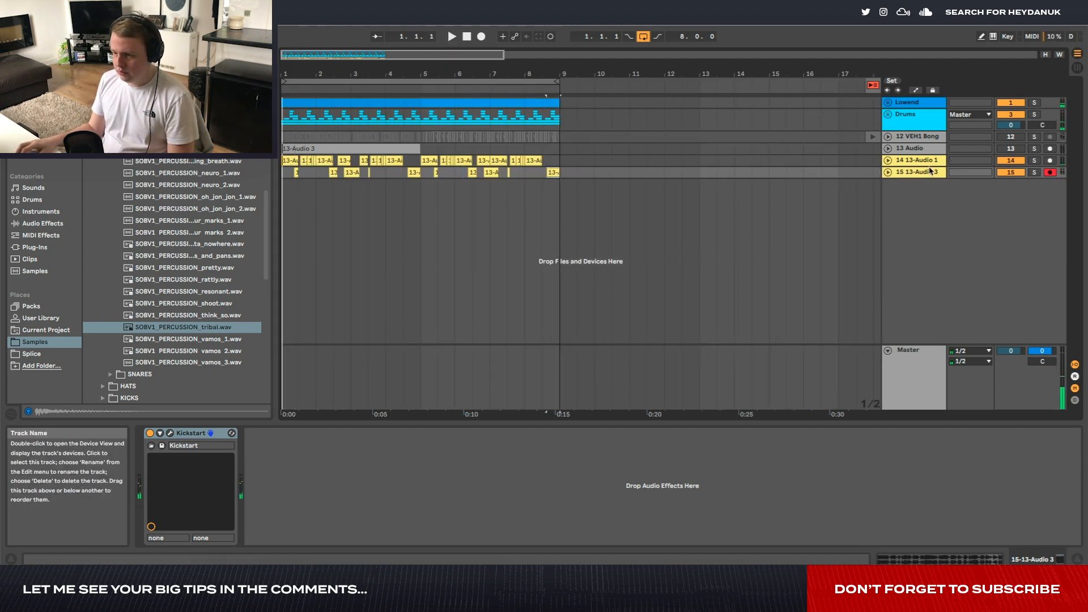
key("ctrl+d")
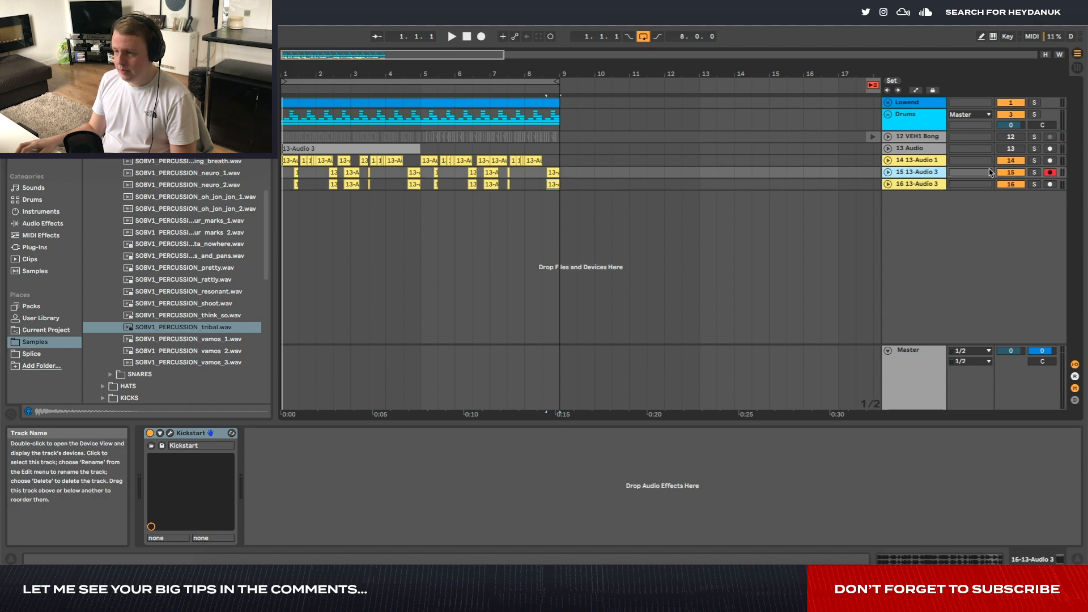
key("Down")
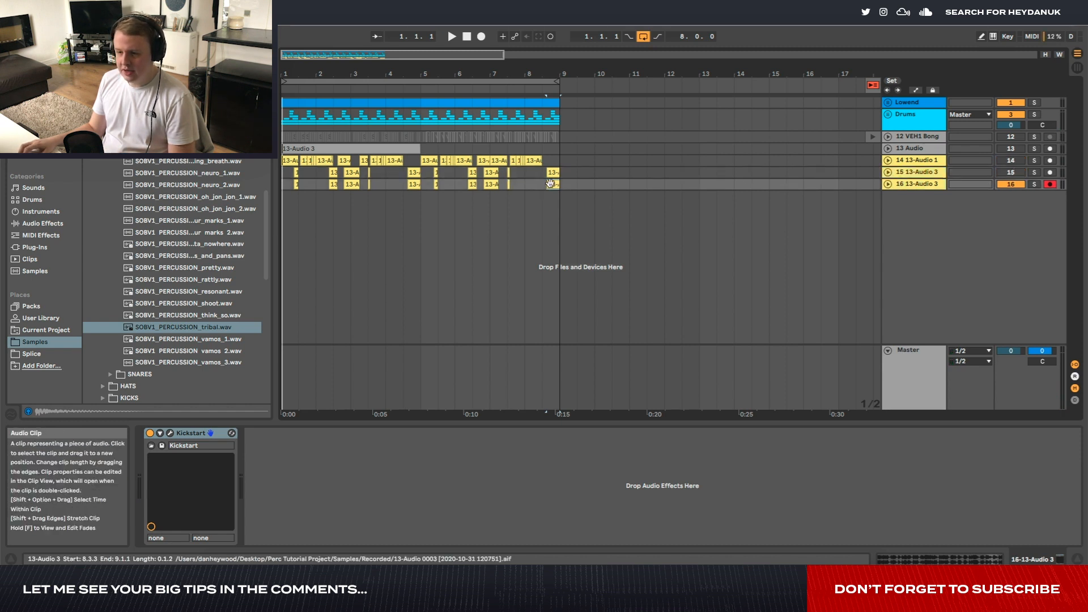
Place a copy of the 0.1.2-long end clip at 1.1.1 on track 16, repeat it back to back up to 3.2.1, and play.
left_click(289, 186)
key("super+v")
key("super+d")
key("super+d")
key("super+d")
key("super+d")
left_click(288, 184)
key("plus")
key("space")
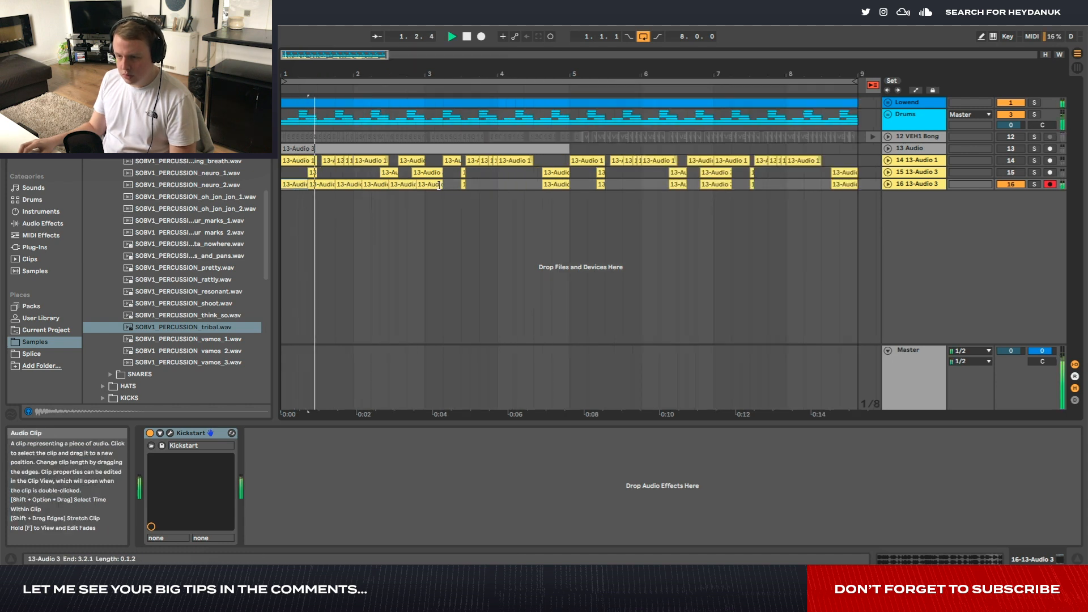
Duplicate the two-bar pattern from 1.1.1 to 3.1.1 on track 16 until it fills up to 9.1.1, and listen to it.
left_click(289, 184, "shift")
key("super+d")
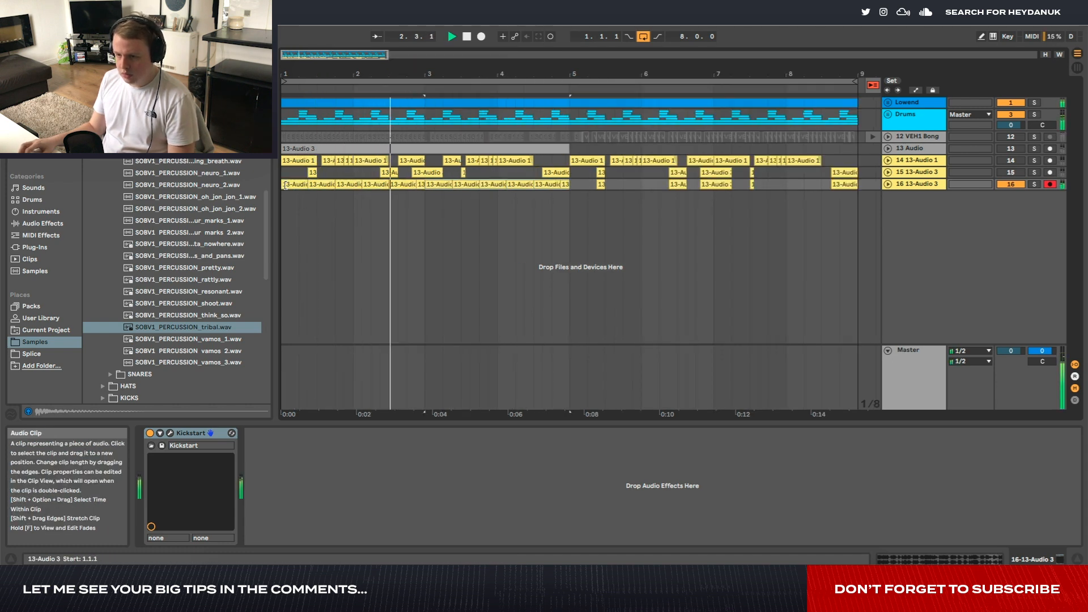
key("minus")
key("super+d")
key("super+d")
left_click(888, 185)
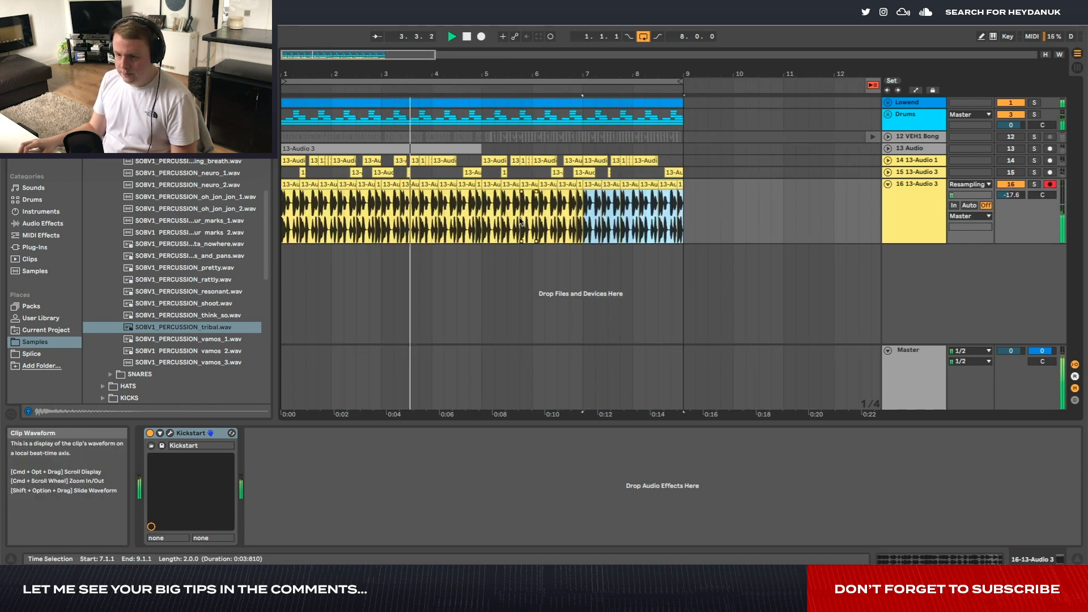
scroll(492, 221, "up", 5)
scroll(493, 222, "left", 3)
scroll(493, 222, "left", 2)
scroll(617, 212, "down", 3)
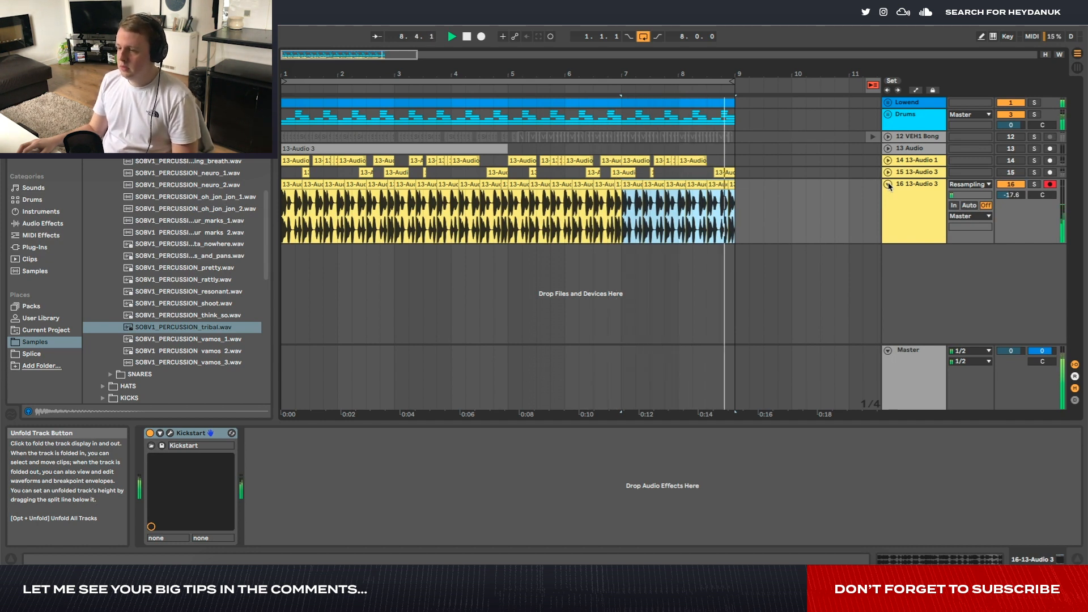
left_click(889, 185)
key("space")
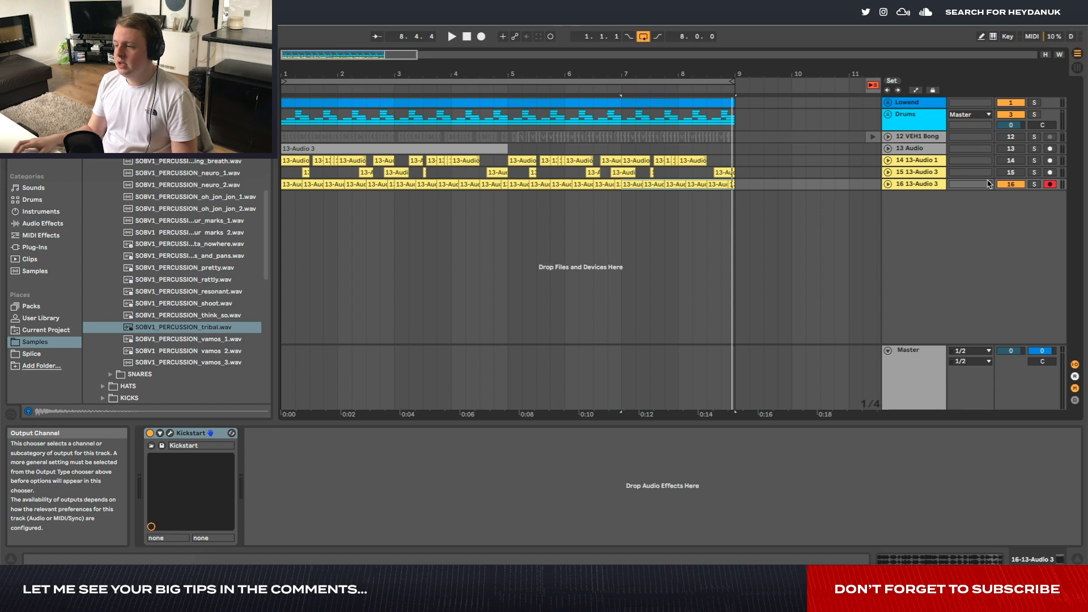
Reactivate tracks 14 and 15 and consolidate each one's clips from 1.1.1 to 9.1.1 into a single clip.
left_click_drag(1011, 173, 1013, 164)
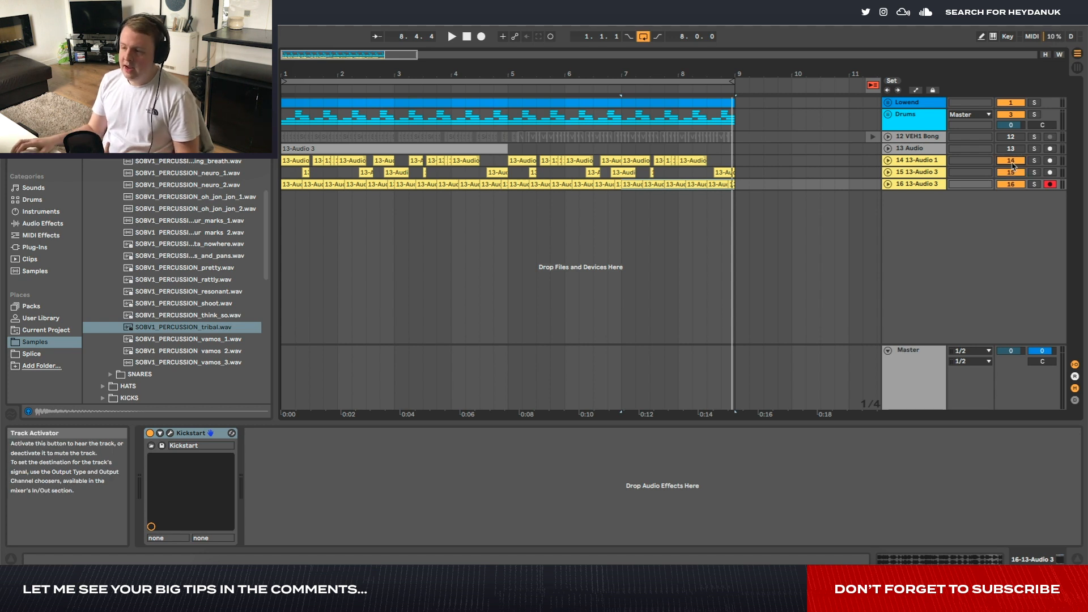
left_click(914, 173)
left_click(914, 161, "shift")
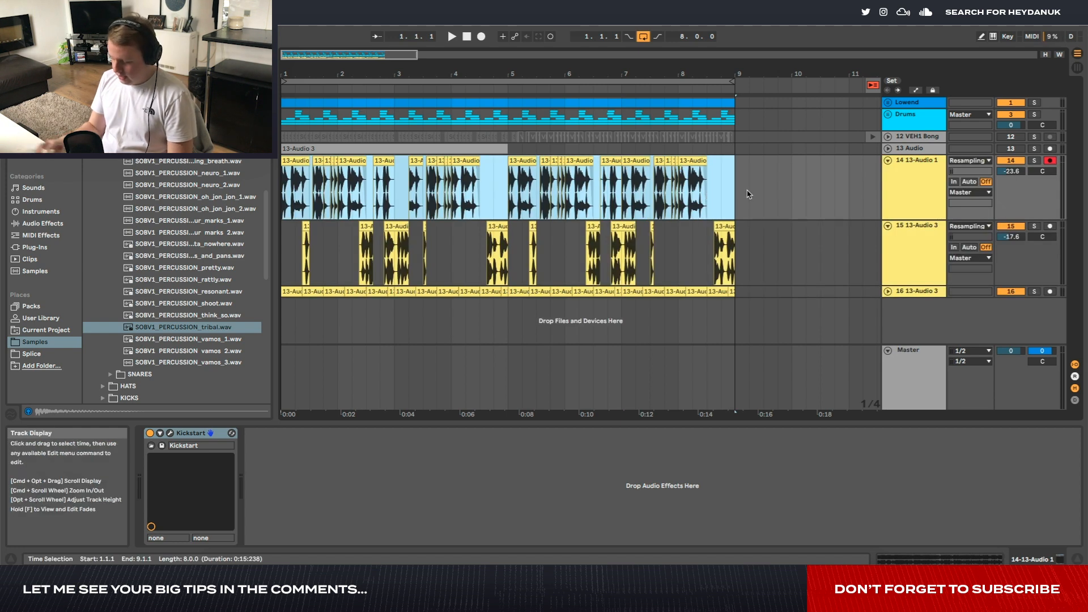
key("super+j")
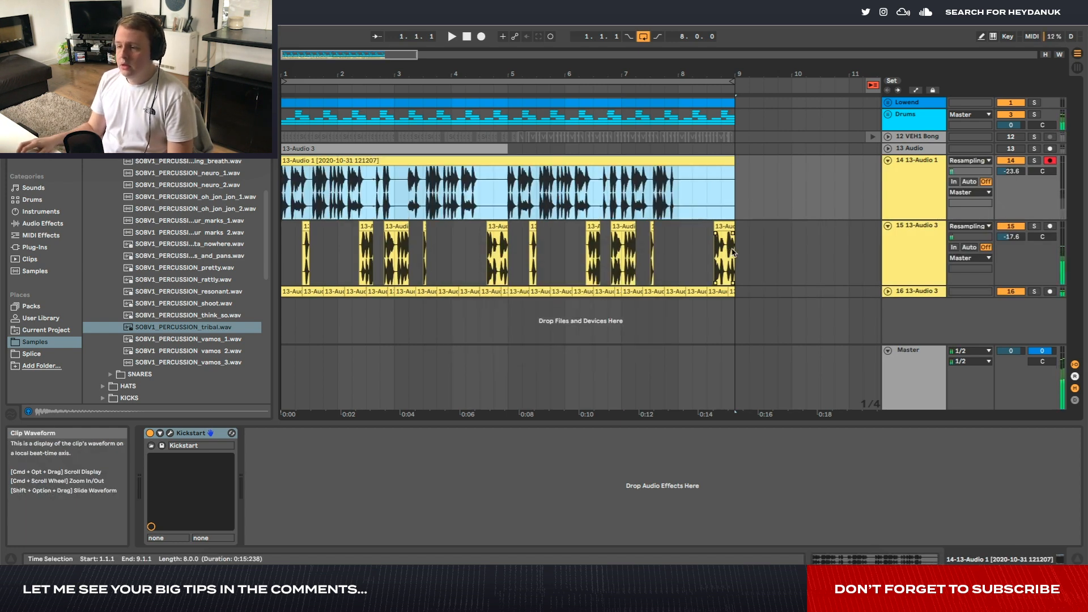
left_click_drag(735, 250, 222, 259)
key("super+j")
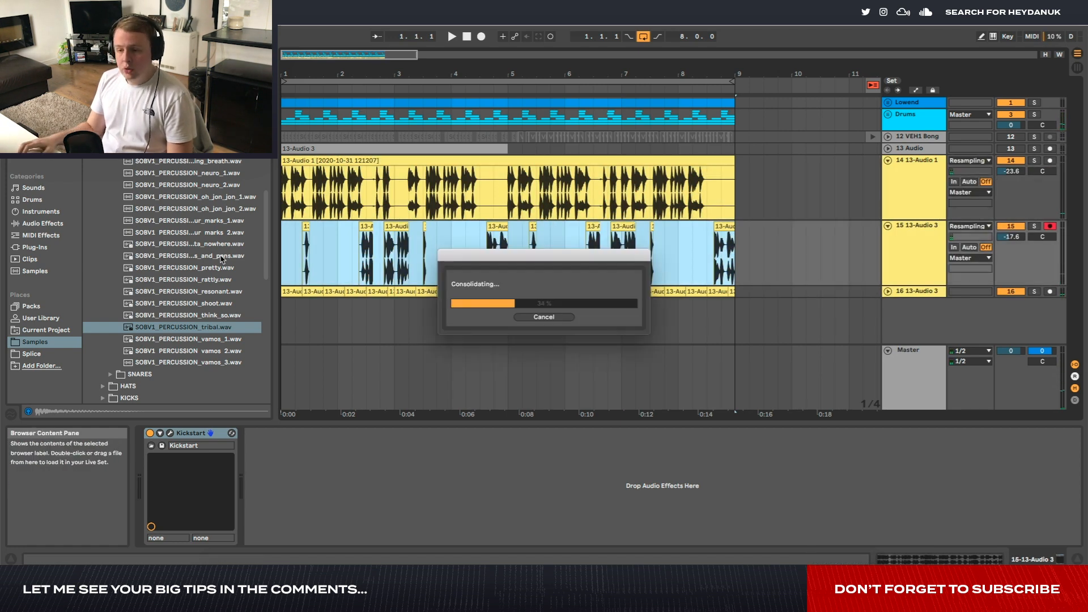
Open the consolidated track 14 clip's settings, browse the grooves for it, show the Groove Pool, and inspect the clip's hit timing.
left_click(609, 163)
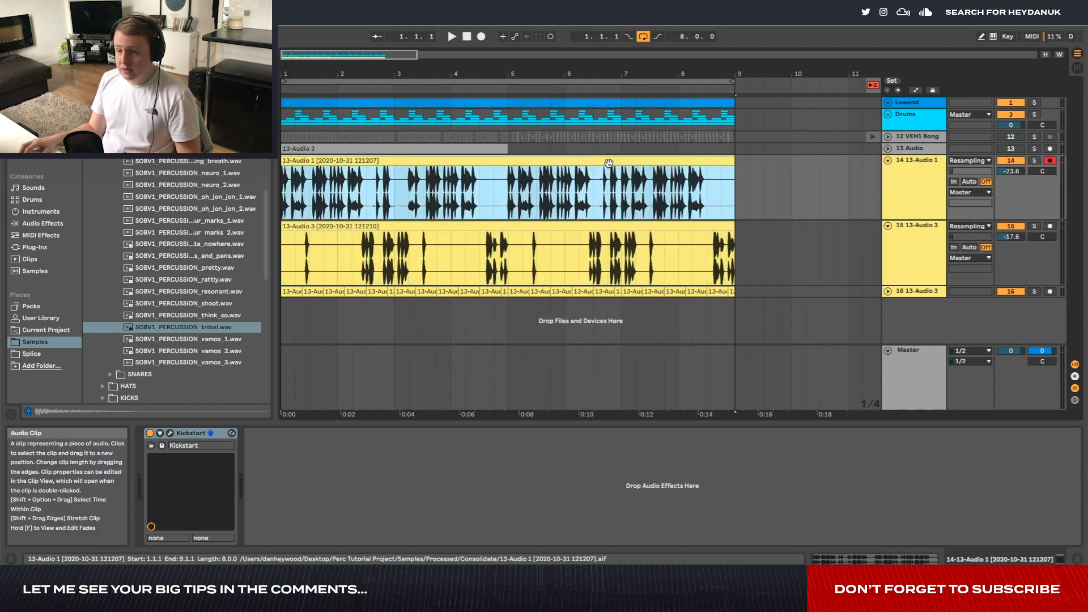
left_click(894, 245)
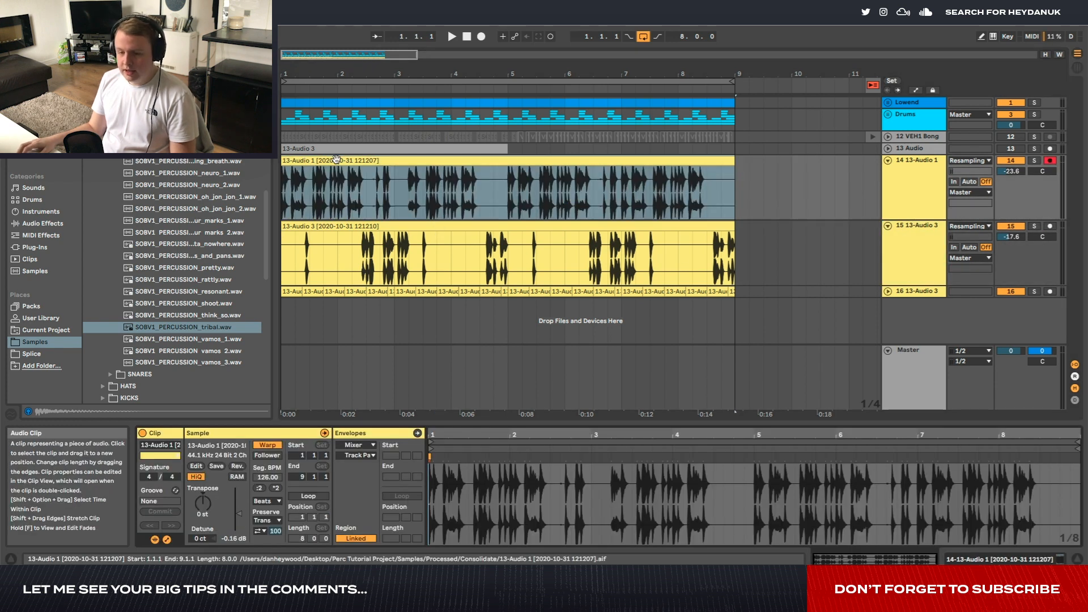
left_click(176, 492)
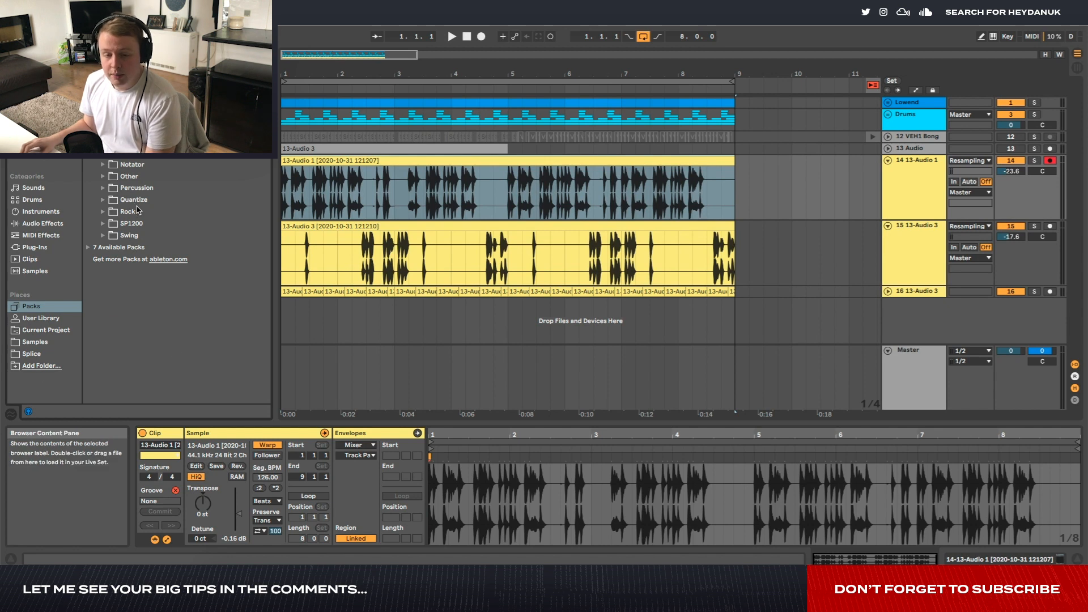
left_click(11, 413)
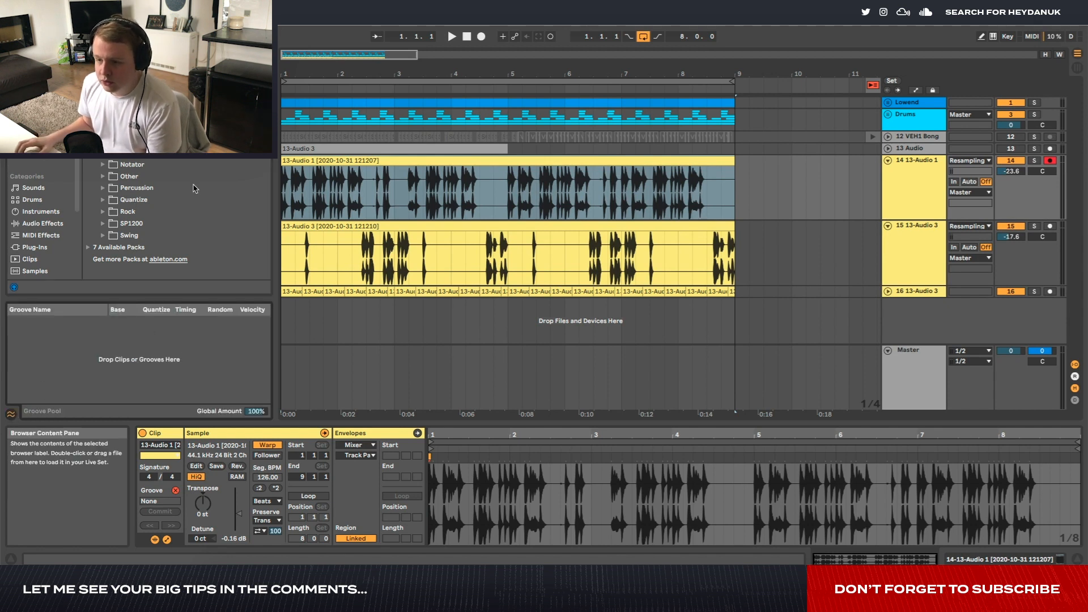
scroll(385, 194, "up", 15)
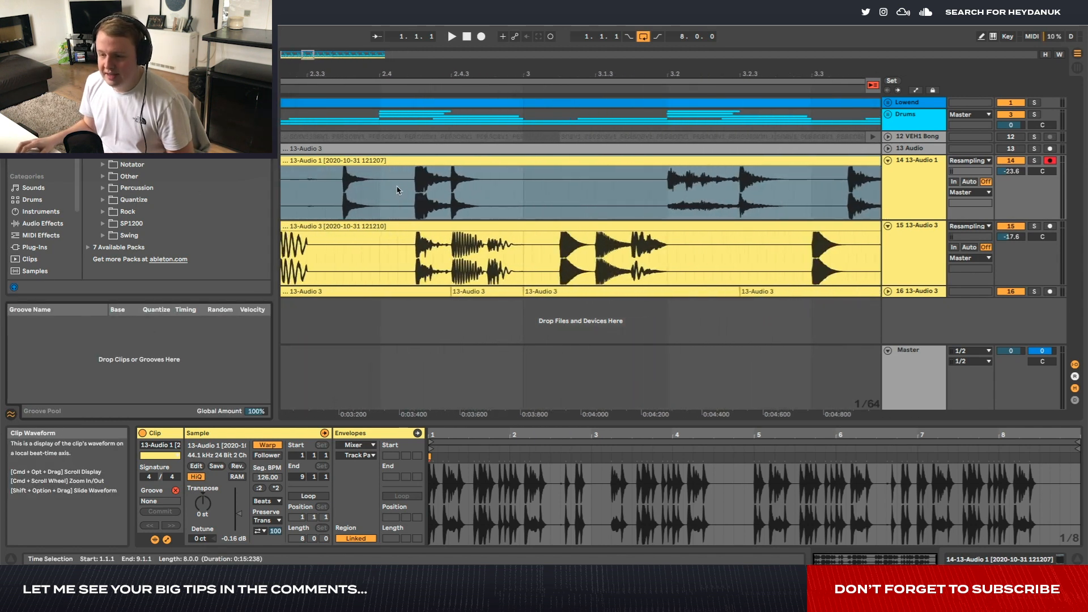
scroll(545, 202, "down", 15)
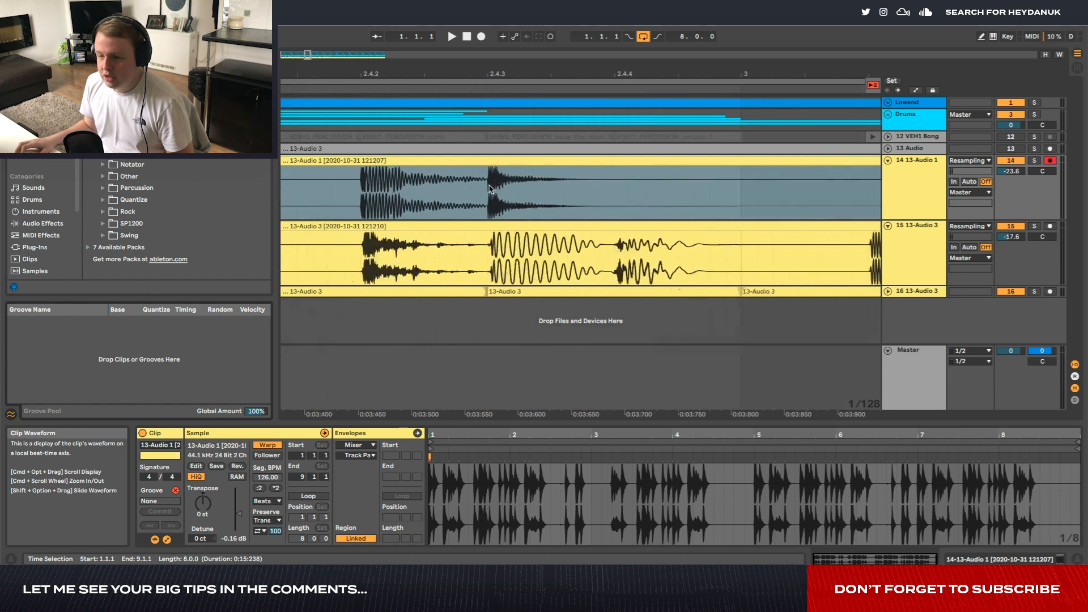
scroll(490, 188, "down", 3)
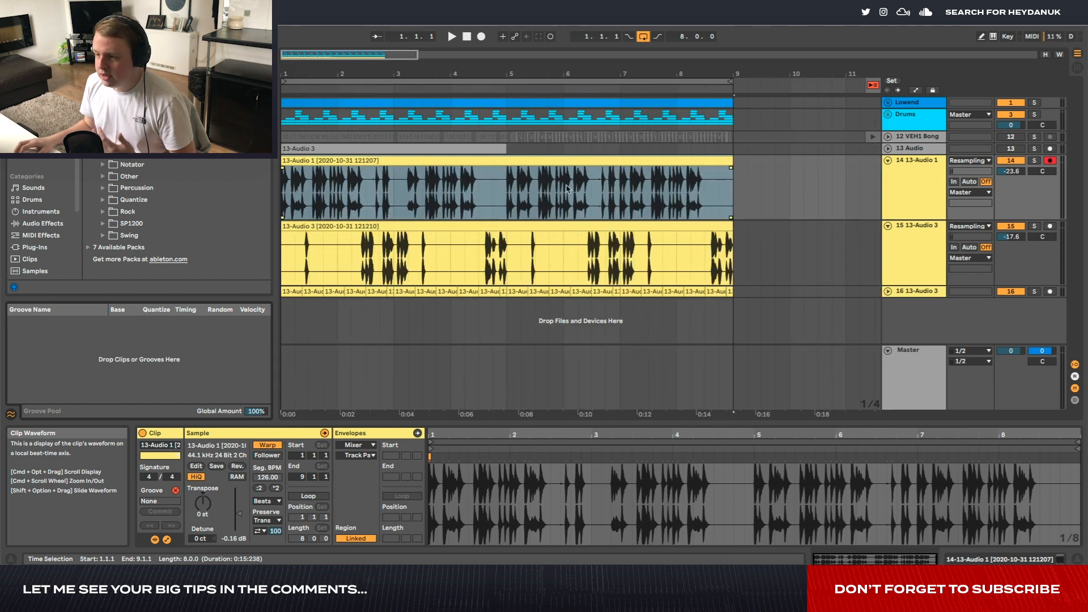
Solo track 14 and apply the MPC 8 Swing-59 groove from the MPC folder to its clip.
left_click(1035, 161)
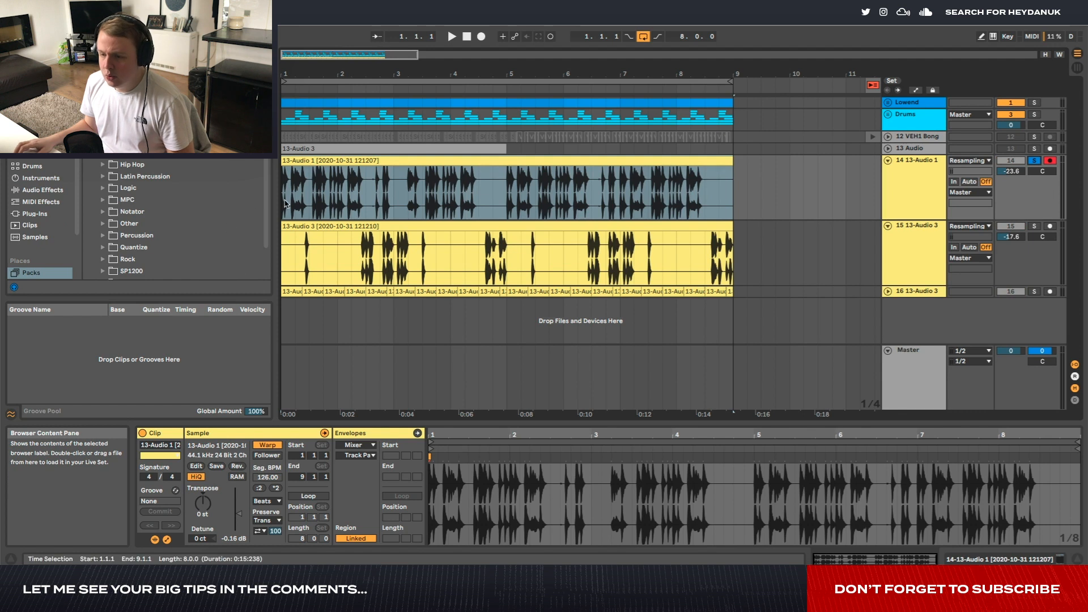
scroll(109, 181, "down", 3)
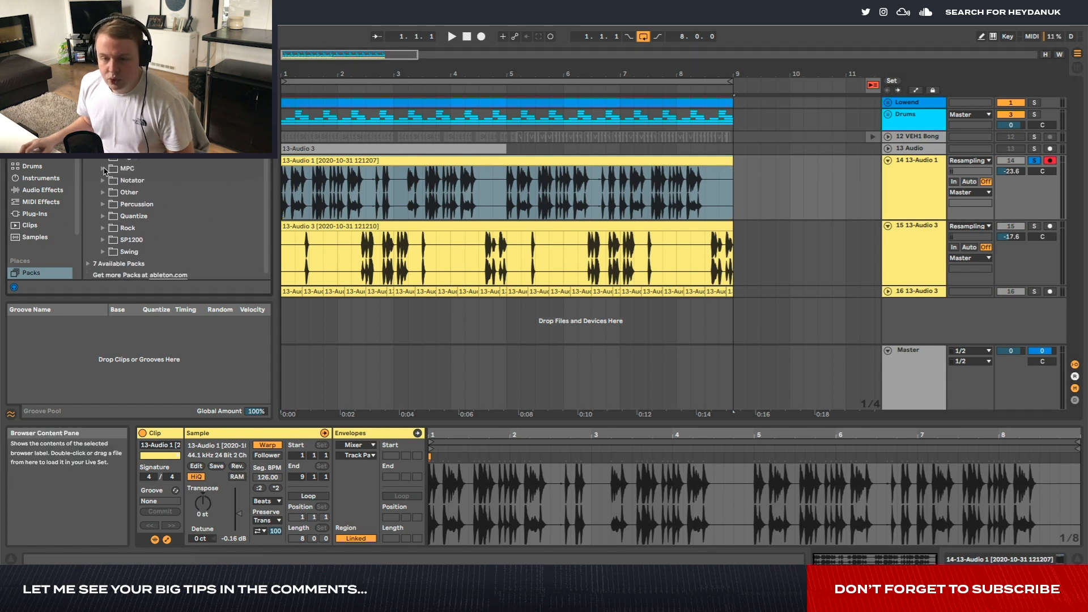
left_click(103, 169)
scroll(179, 205, "down", 1)
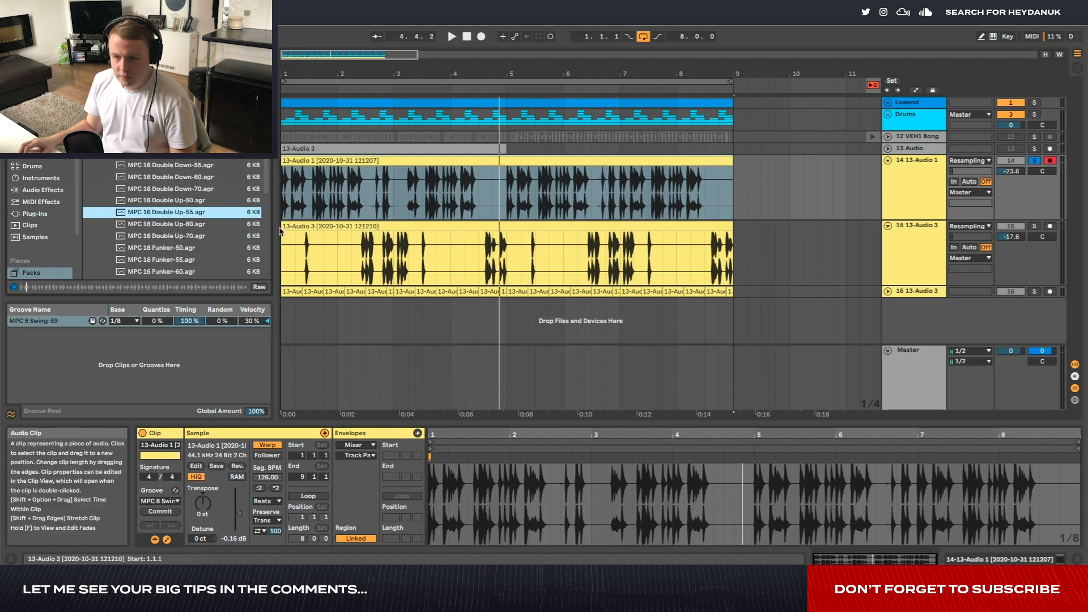
Add MPC 16 Double Up-55 to the Groove Pool, assign it to the track 14 clip, and play the result.
scroll(170, 212, "down", 1)
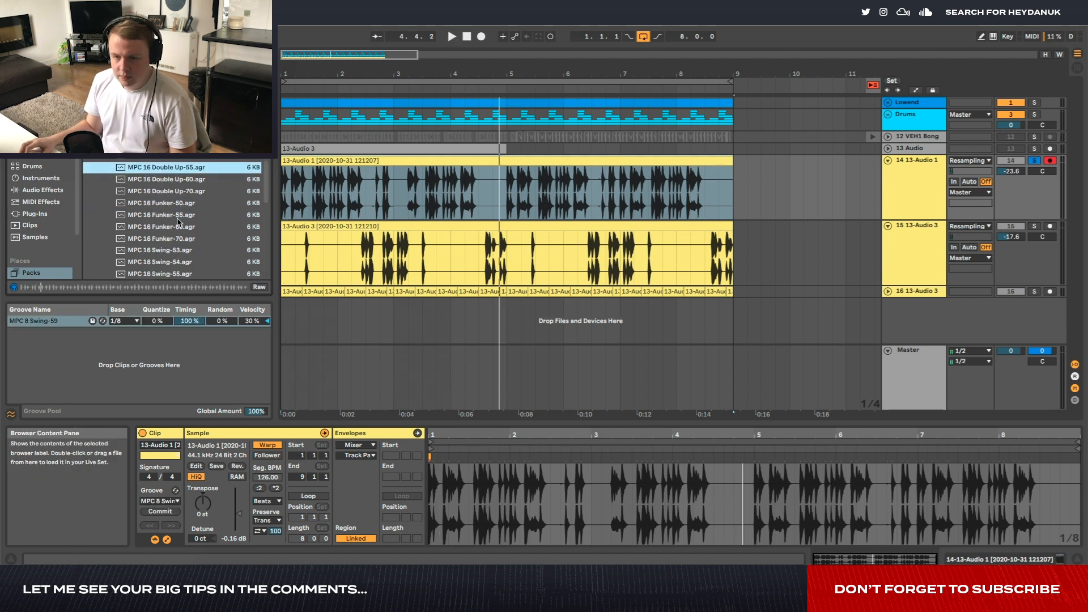
left_click_drag(164, 160, 122, 368)
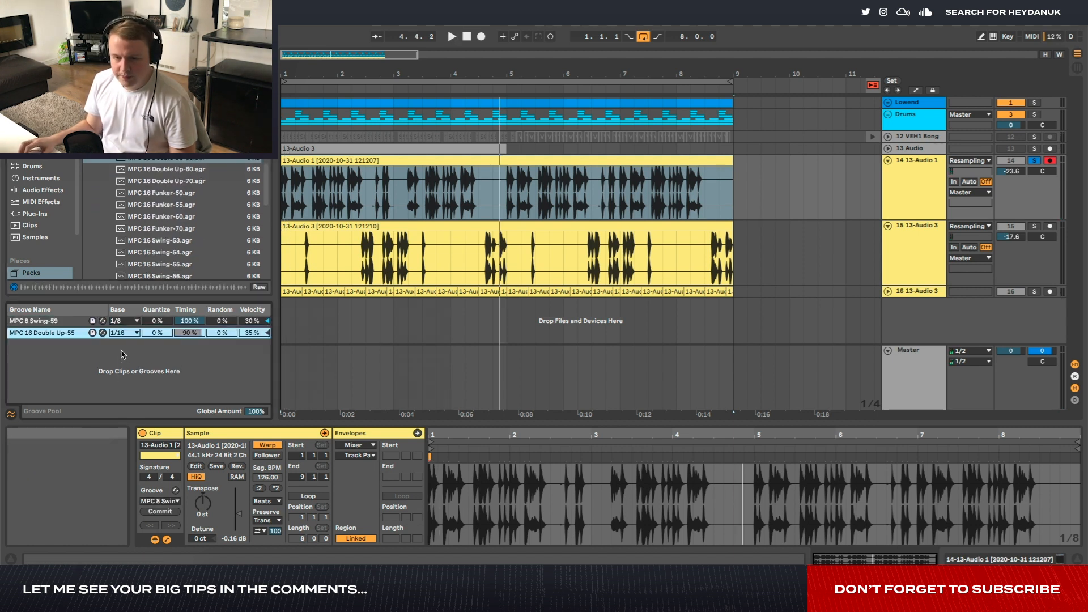
left_click(166, 501)
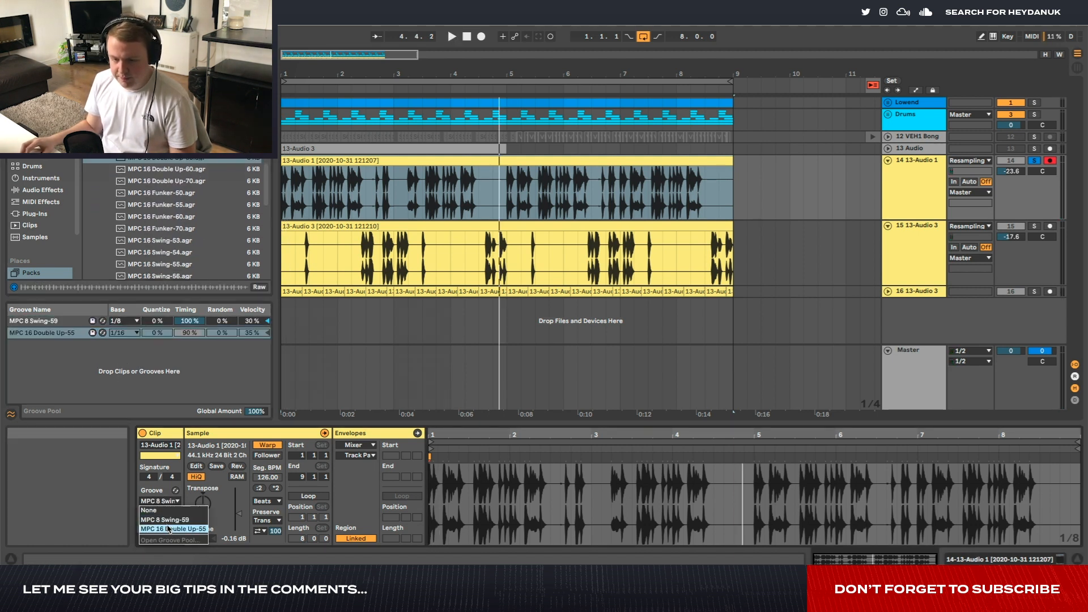
left_click(169, 528)
key("space")
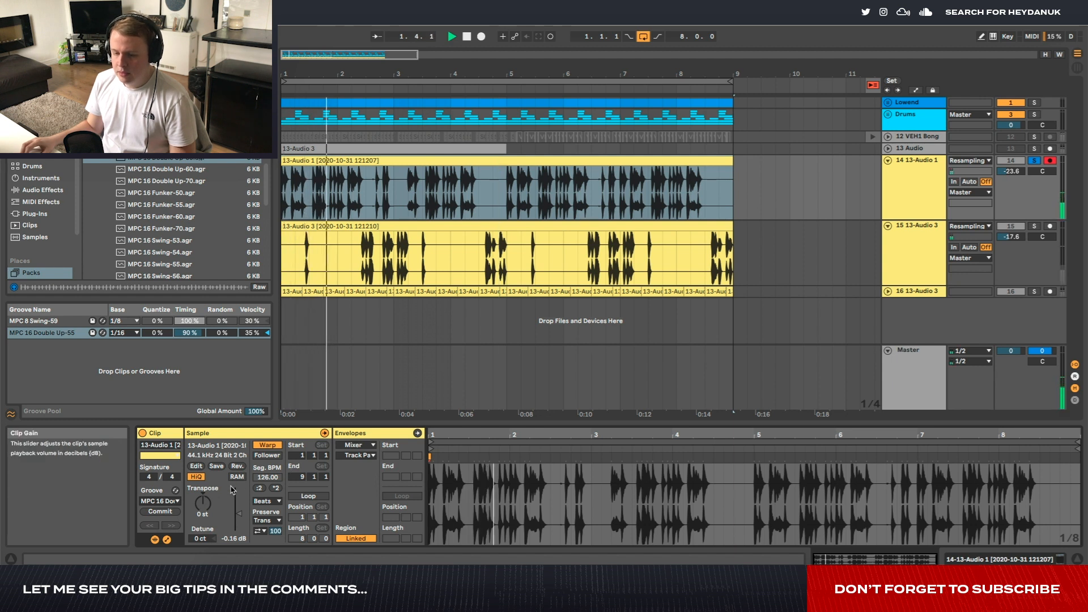
Set the MPC 16 Double Up-55 groove's timing to 100 % and velocity to 17 %, and play the clip from the start.
left_click_drag(194, 334, 194, 318)
left_click_drag(253, 335, 252, 294)
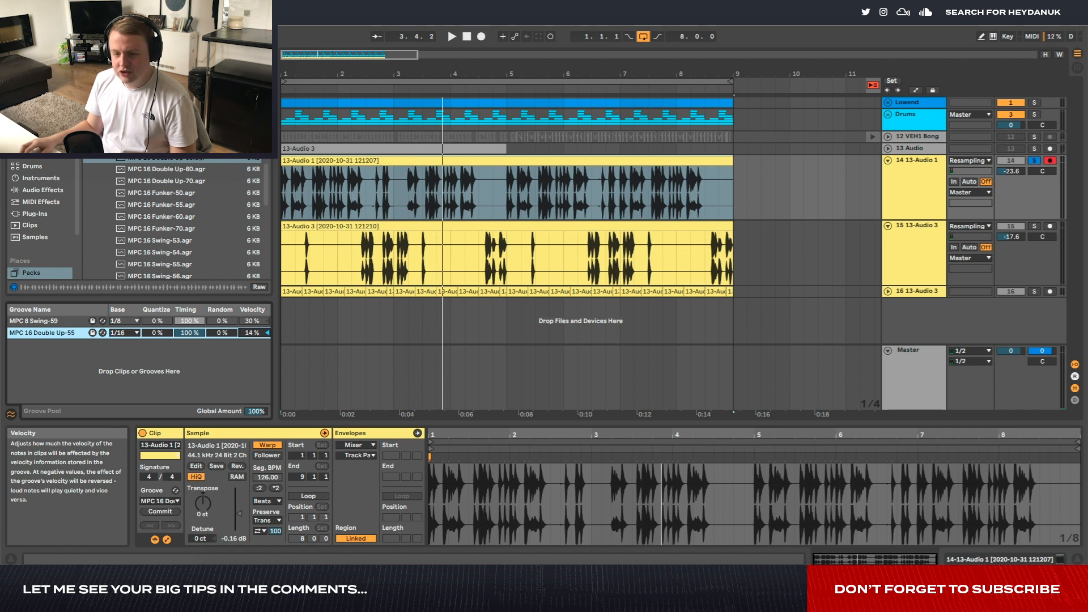
key("space")
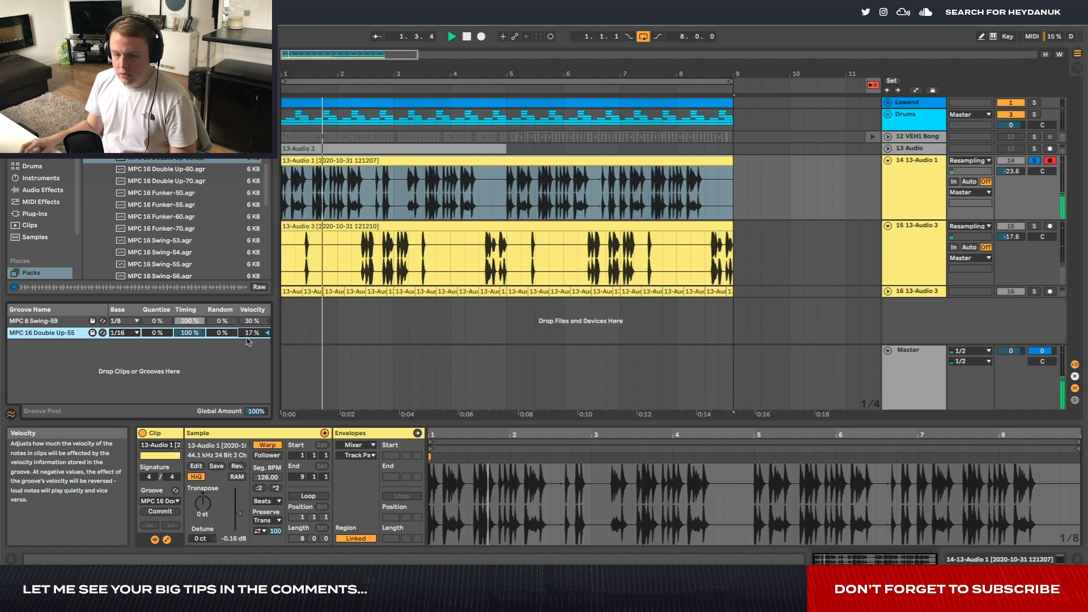
Set the MPC 16 Double Up-55 groove's random amount to 36 % while playing track 14 unsoloed with the drums.
left_click_drag(225, 338, 225, 300)
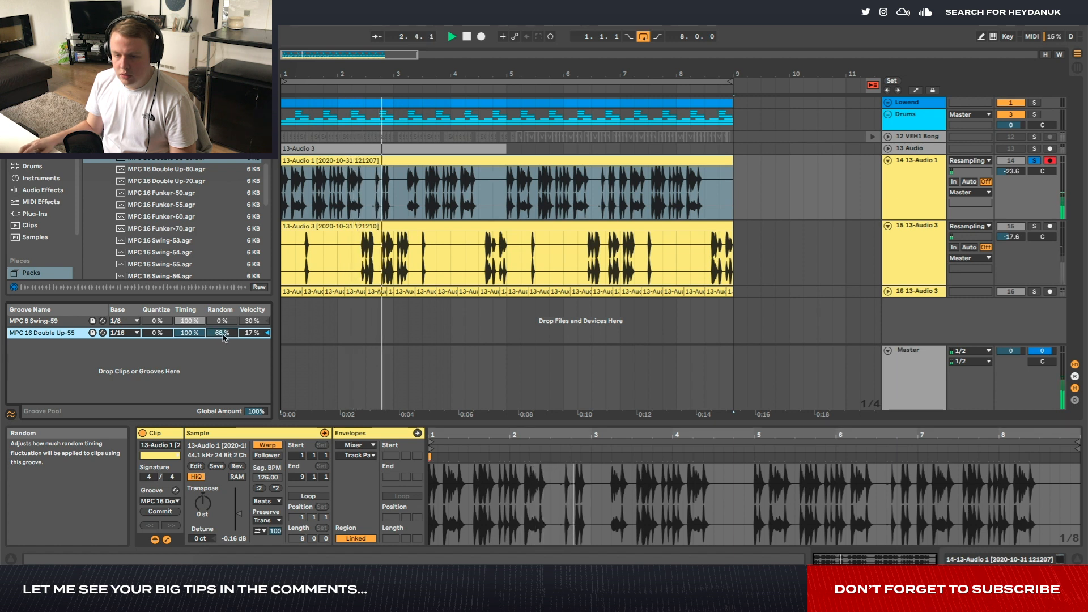
key("space")
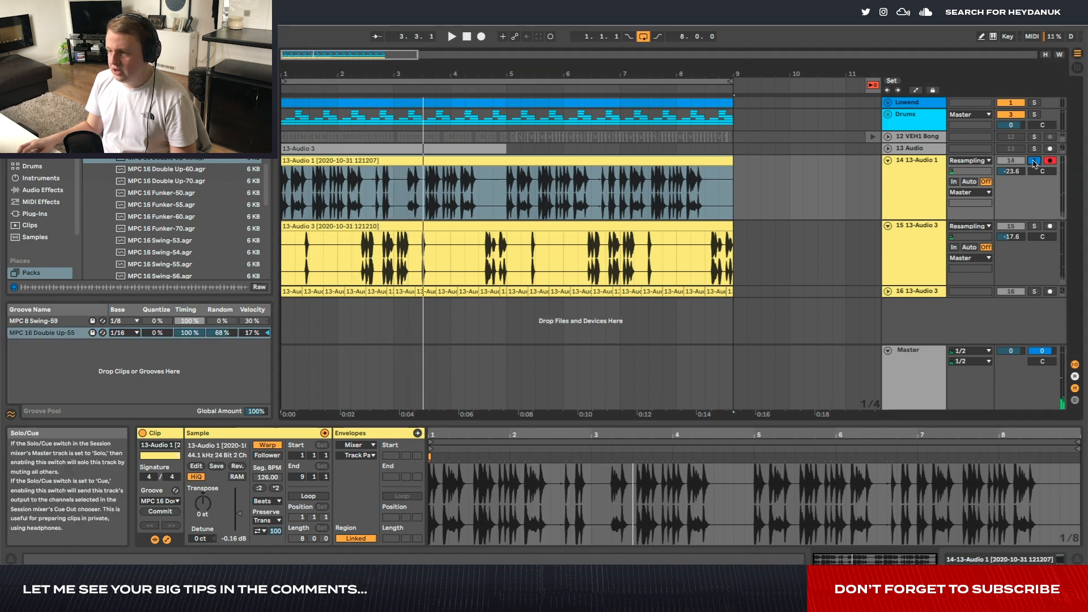
key("space")
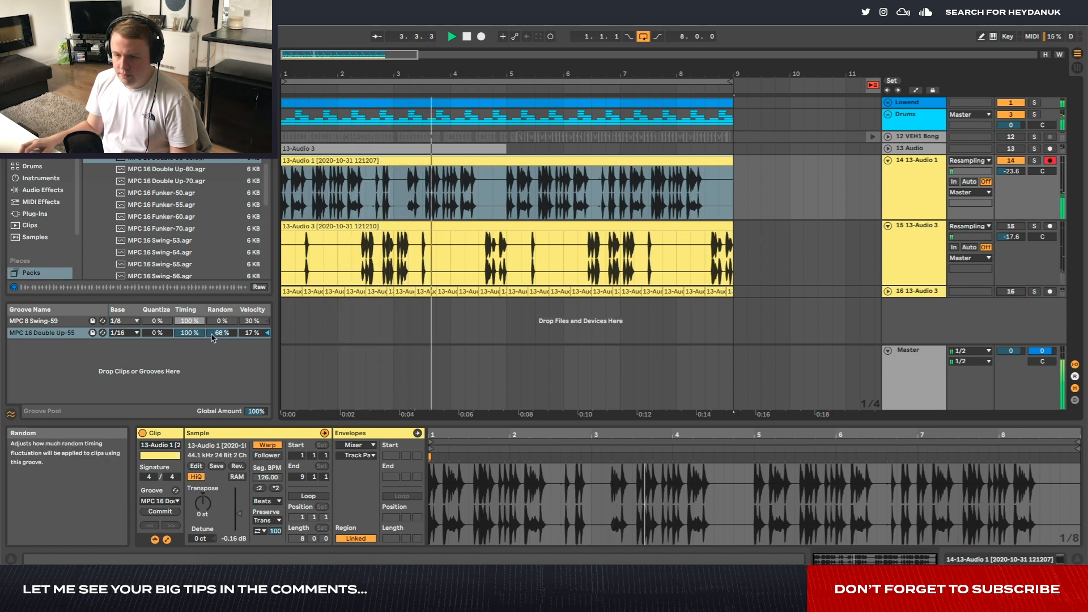
left_click_drag(226, 332, 225, 340)
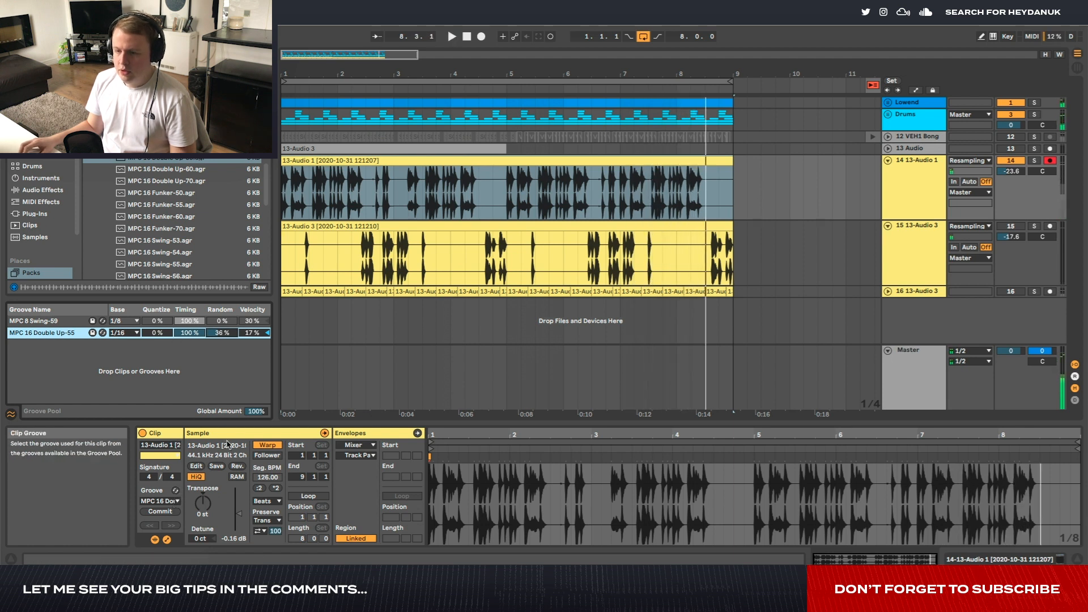
Commit the MPC 16 Double Up-55 groove to the track 14 clip and inspect its hits against the grid.
scroll(363, 200, "up", 8)
left_click(364, 200)
scroll(364, 200, "left", 7)
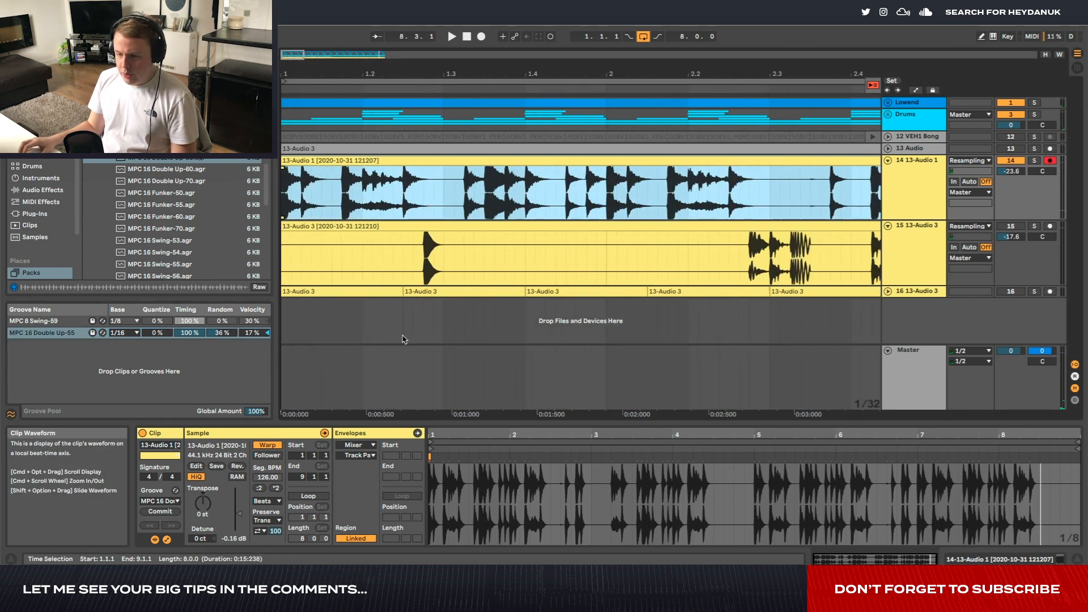
left_click(161, 511)
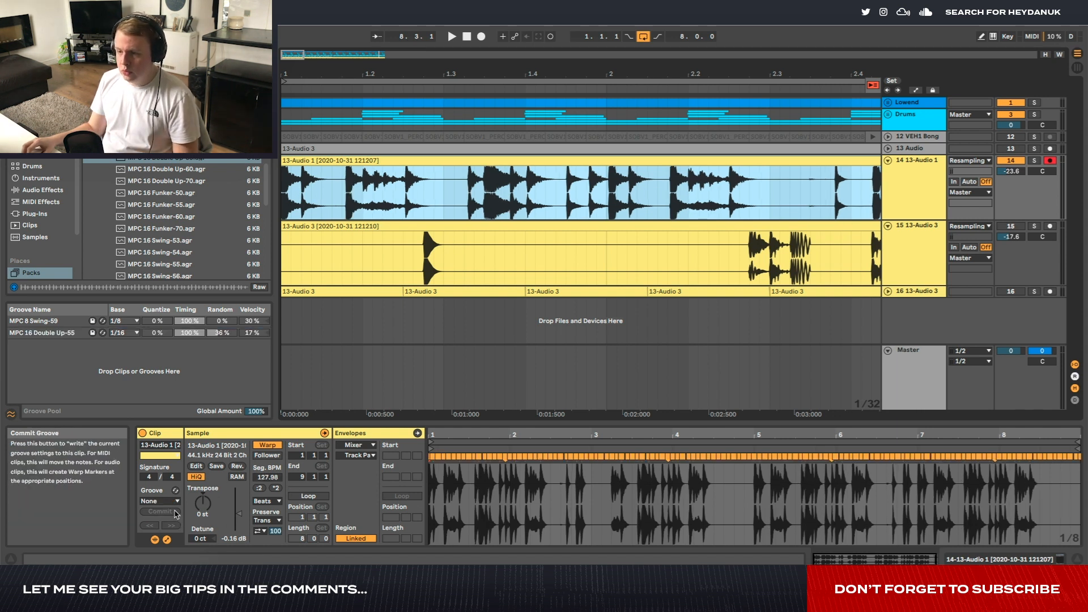
key("ctrl+z")
left_click(175, 513)
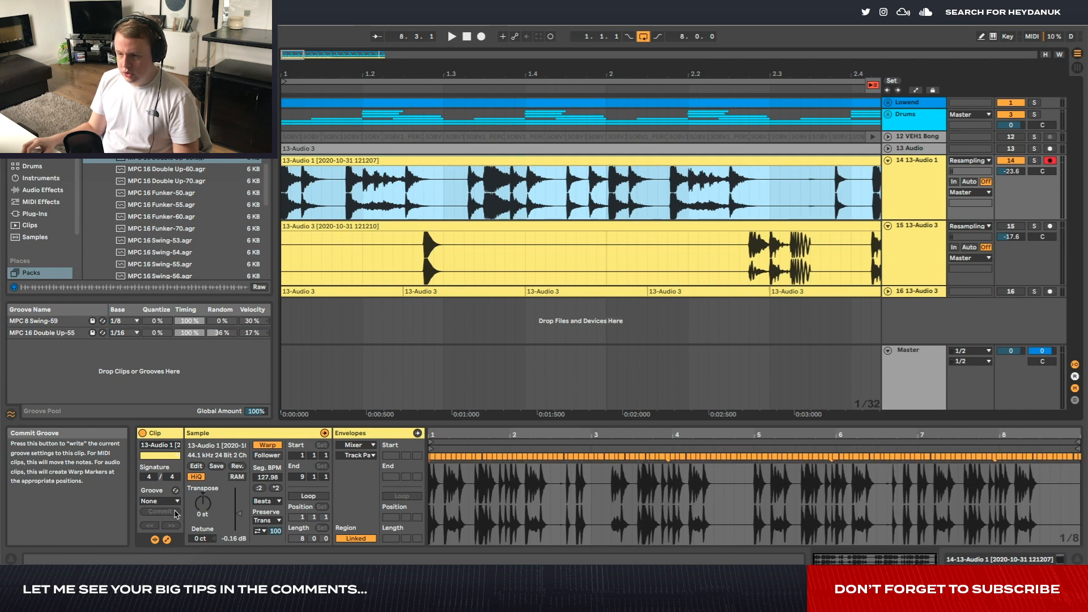
scroll(495, 193, "up", 10)
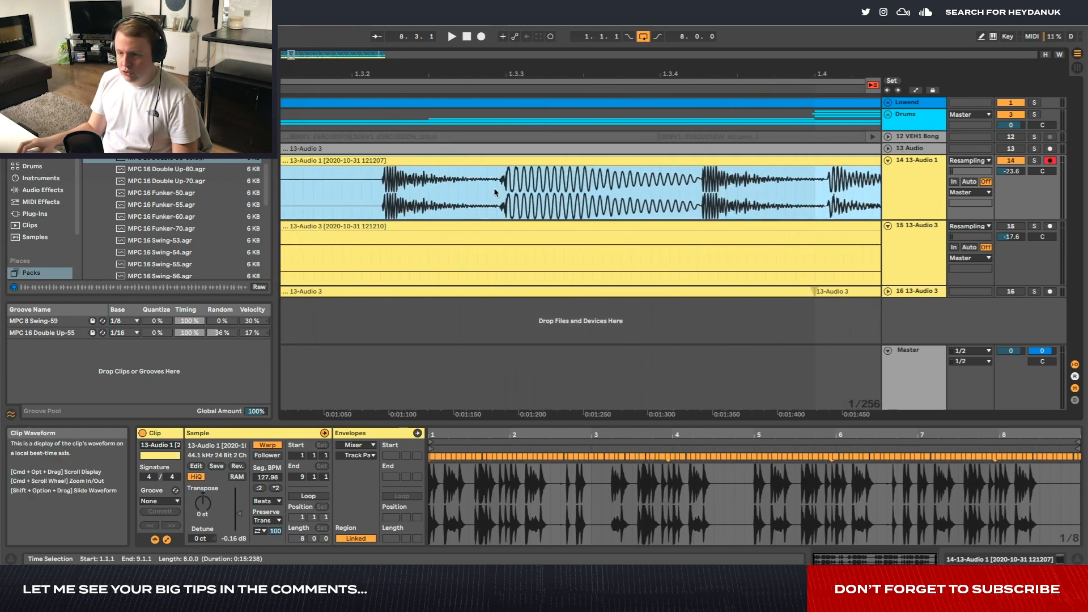
scroll(495, 193, "down", 10)
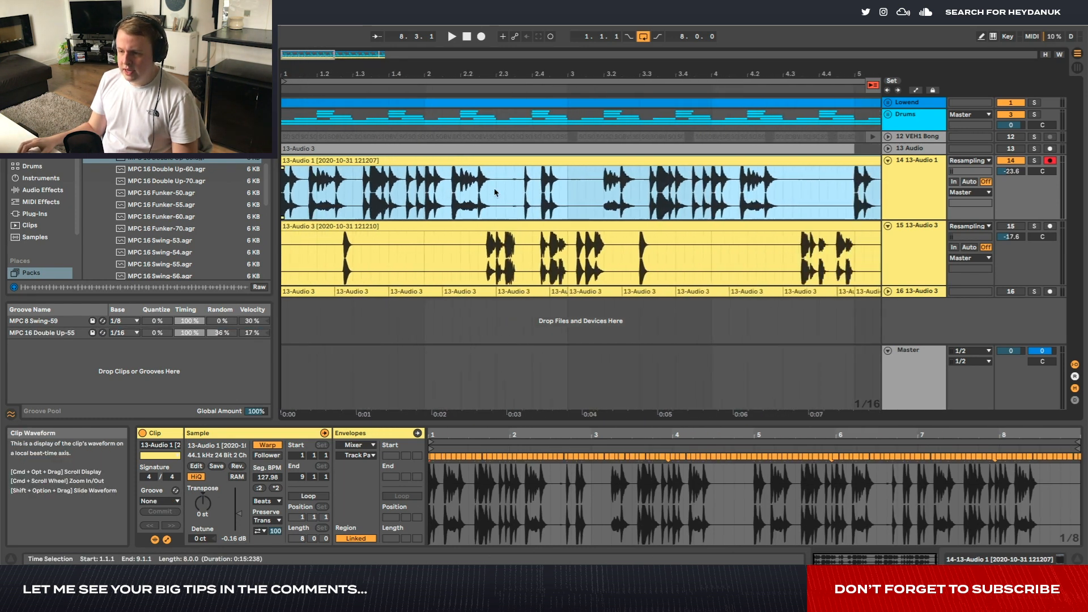
Assign the MPC 16 Double Up-55 groove to the track 15 clip and commit it.
left_click(432, 233)
left_click(926, 238)
double_click(517, 227)
left_click(163, 502)
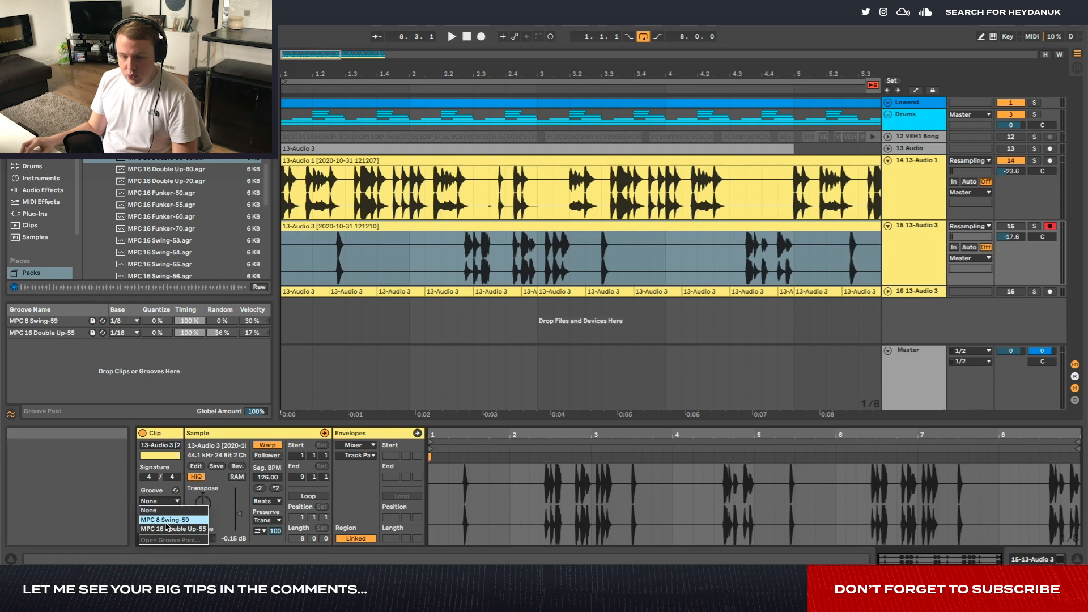
left_click(168, 530)
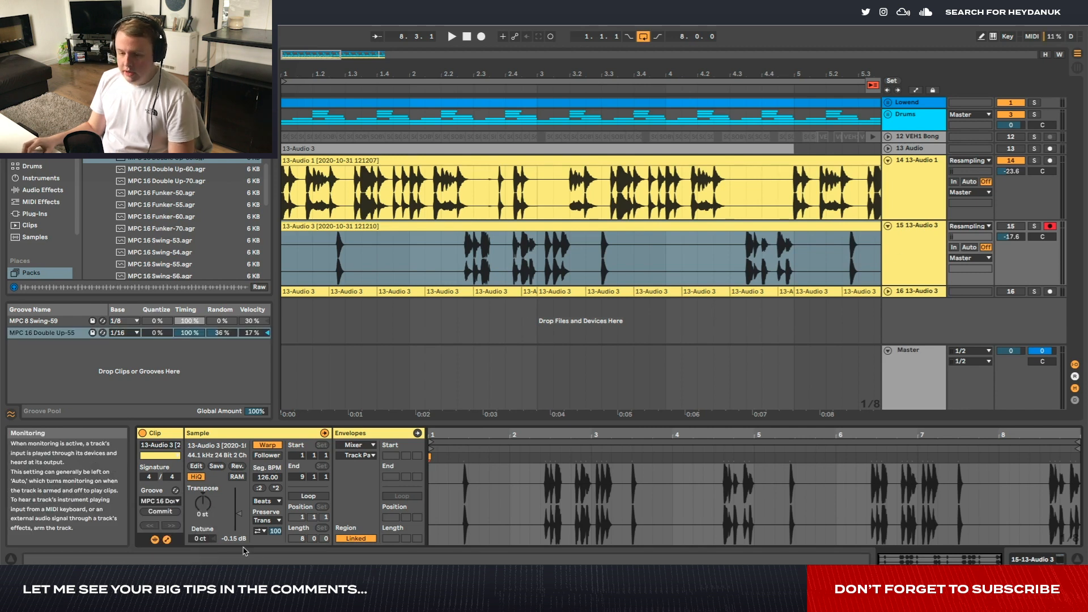
left_click(147, 515)
key("minus")
key("minus")
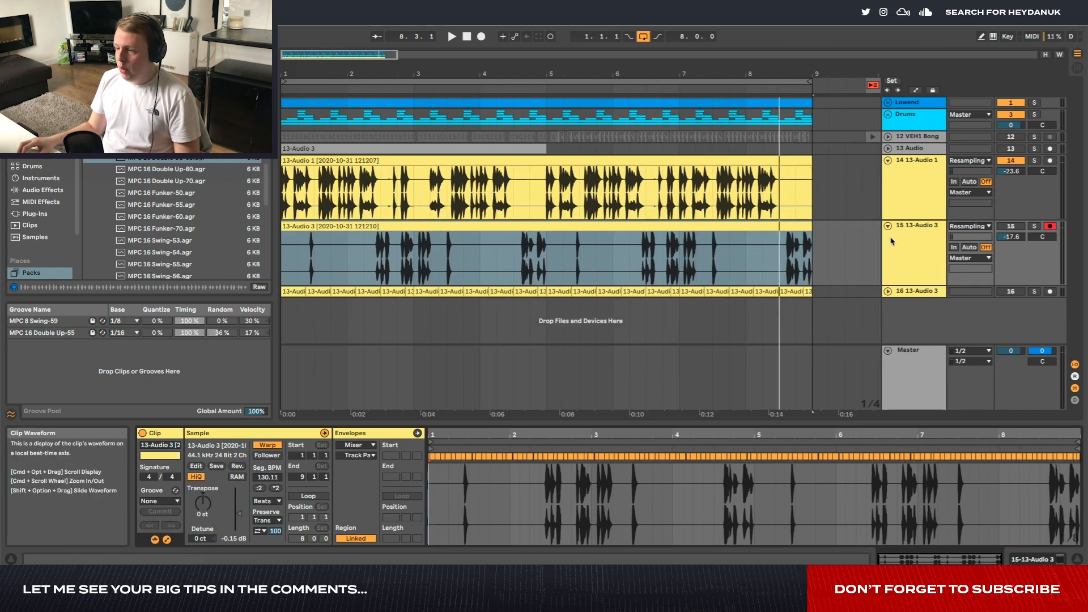
Activate track 15, play it together with track 14, and fold both tracks.
left_click(911, 236)
left_click(498, 251)
key("space")
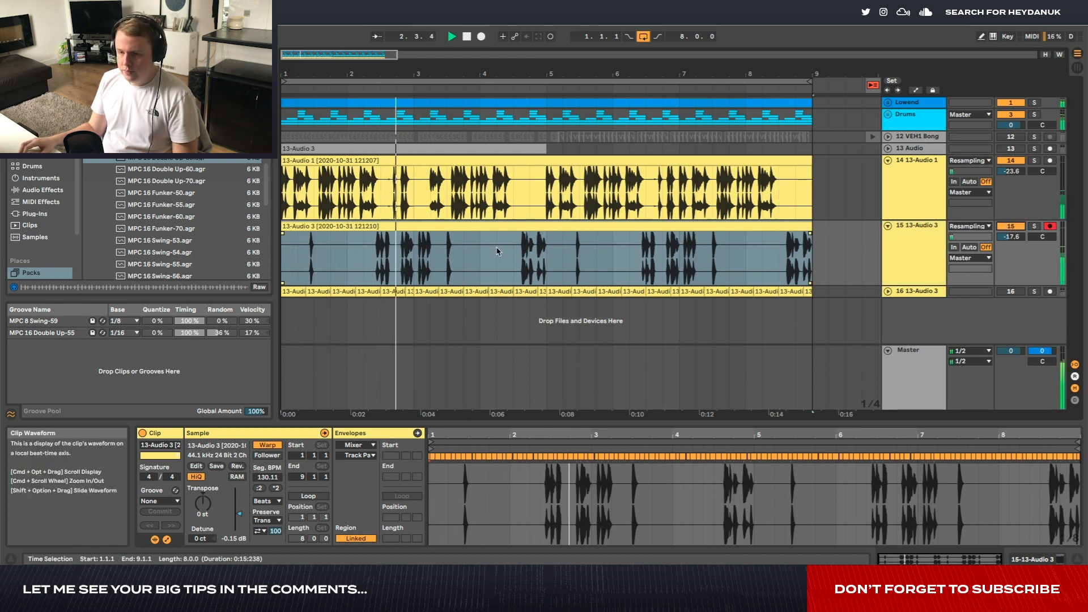
left_click(888, 227)
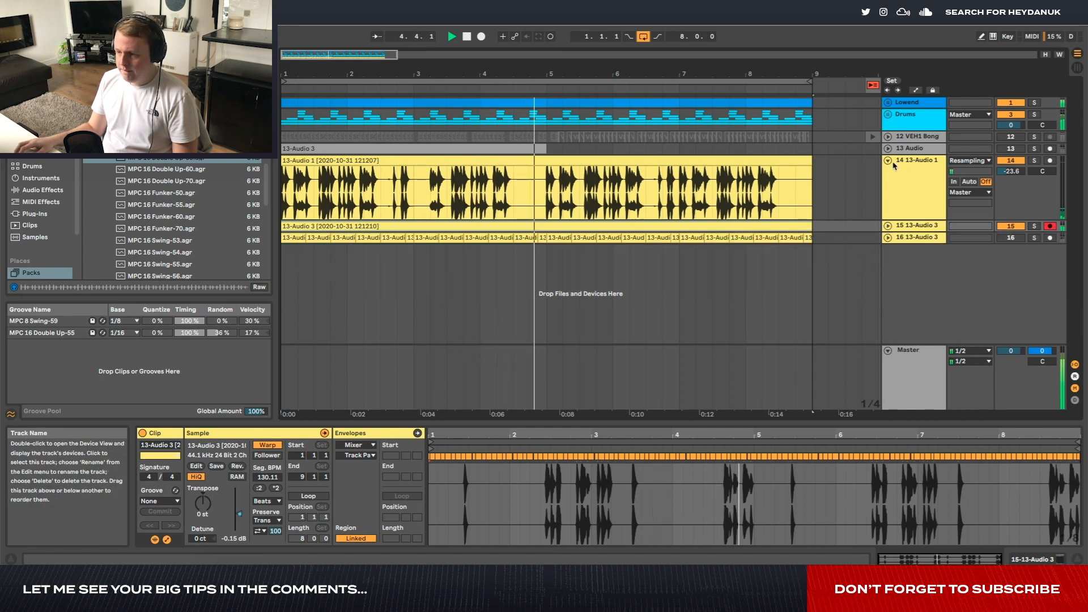
left_click(888, 161)
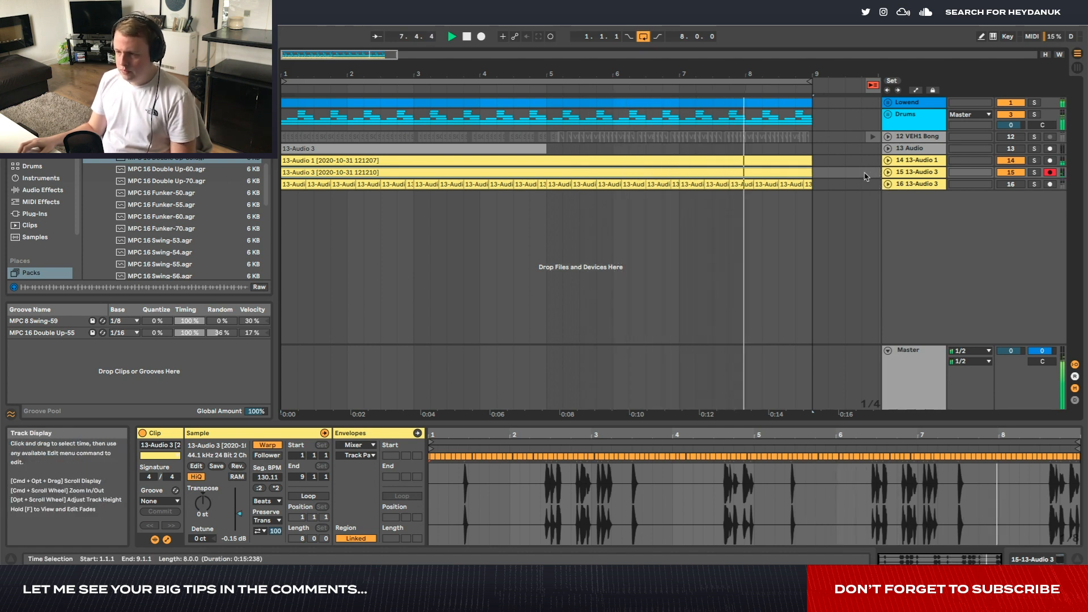
key("space")
Solo and play track 16, unfold it, and consolidate its chopped clips into a single clip.
left_click(897, 162)
left_click(888, 161)
left_click(888, 161)
left_click(917, 184)
left_click(1004, 185)
left_click(1034, 184)
key("space")
left_click(908, 186)
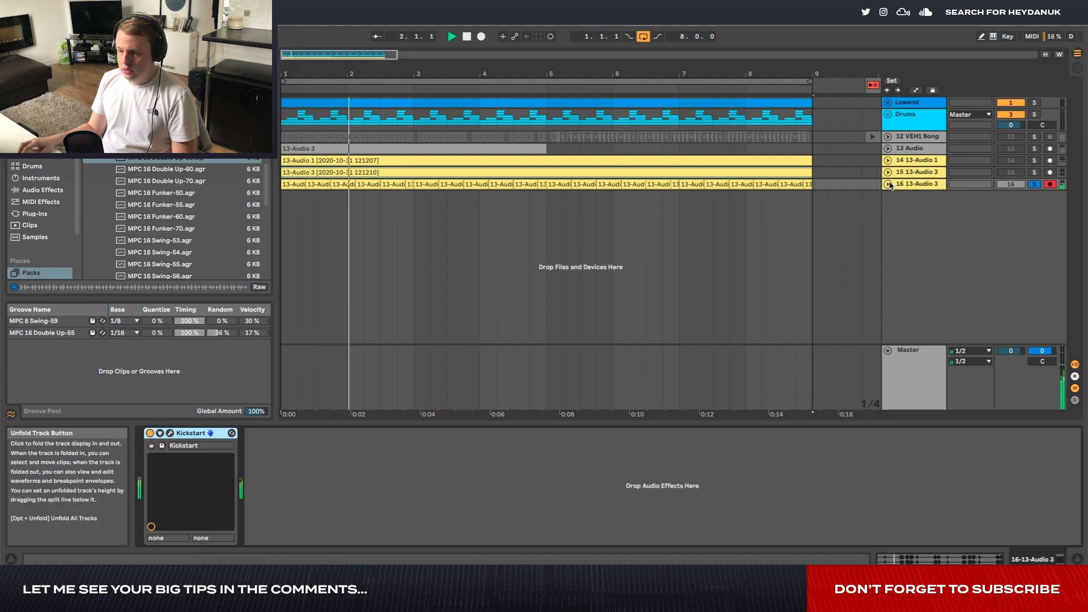
left_click(889, 184)
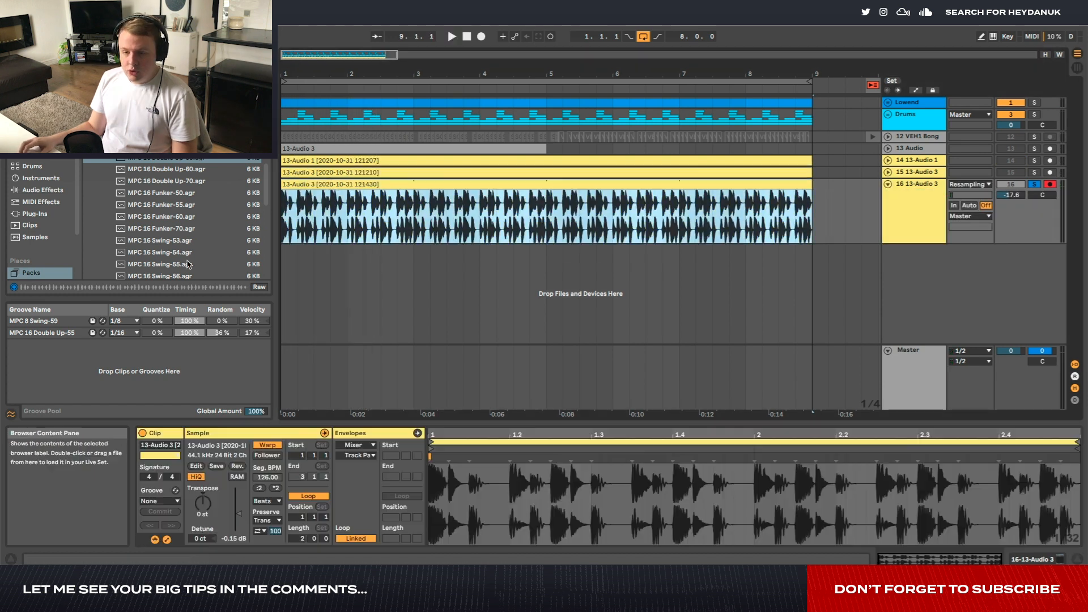
Add the MPC 16 Swing-74 groove to the Groove Pool and assign it to the track 16 clip.
scroll(180, 220, "down", 2)
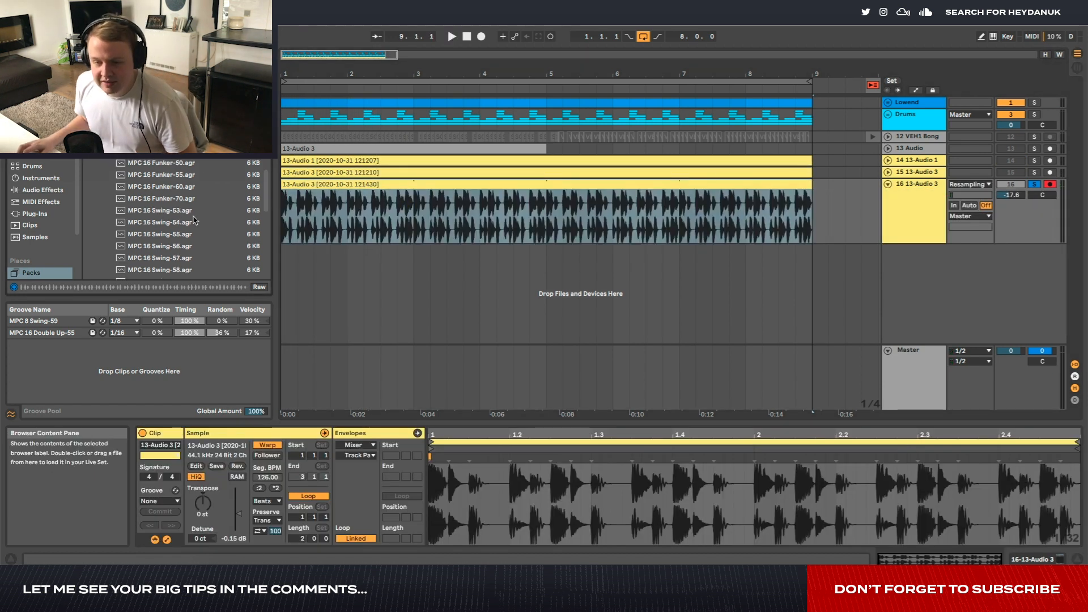
left_click(186, 247)
scroll(187, 250, "down", 2)
left_click(187, 248)
scroll(189, 250, "down", 5)
left_click(189, 248)
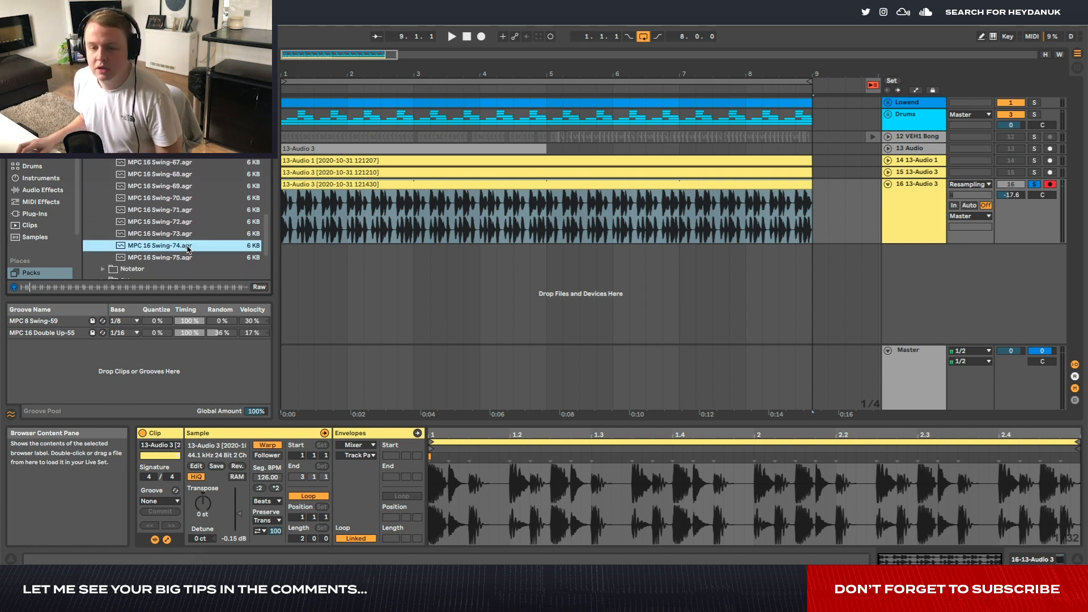
left_click_drag(187, 248, 165, 371)
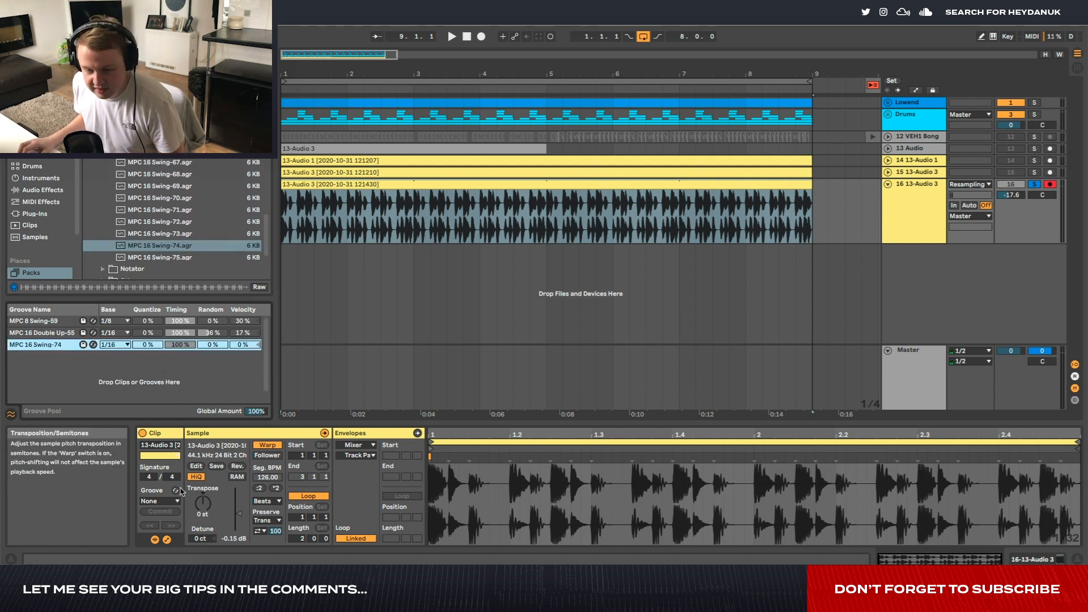
left_click(170, 501)
left_click(170, 538)
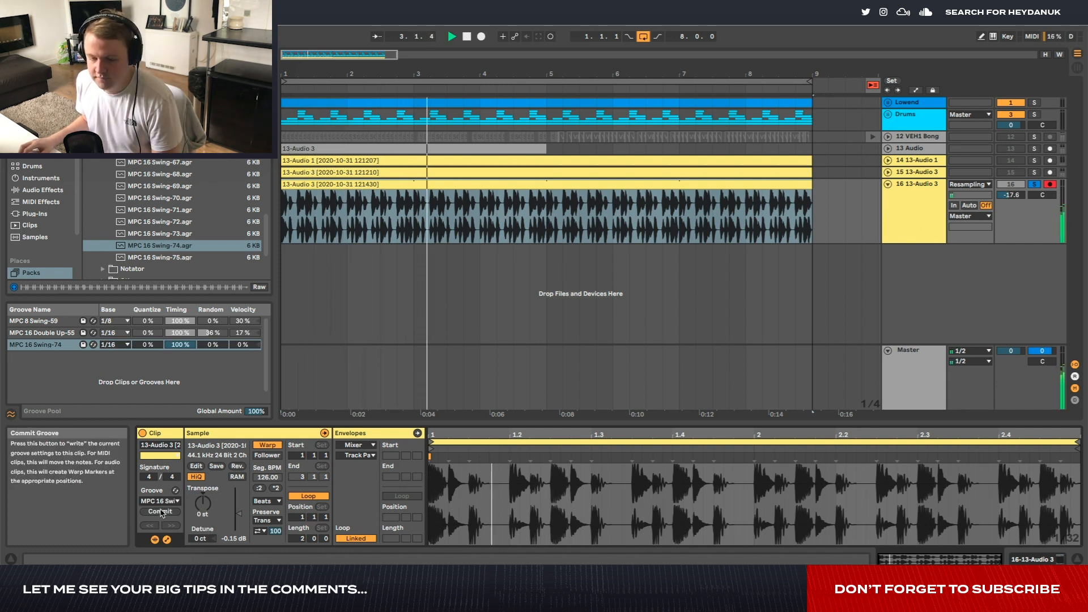
Commit the MPC 16 Swing-74 groove to the track 16 clip, then play it unsoloed with the drums and fold the track.
key("space")
scroll(290, 309, "up", 3)
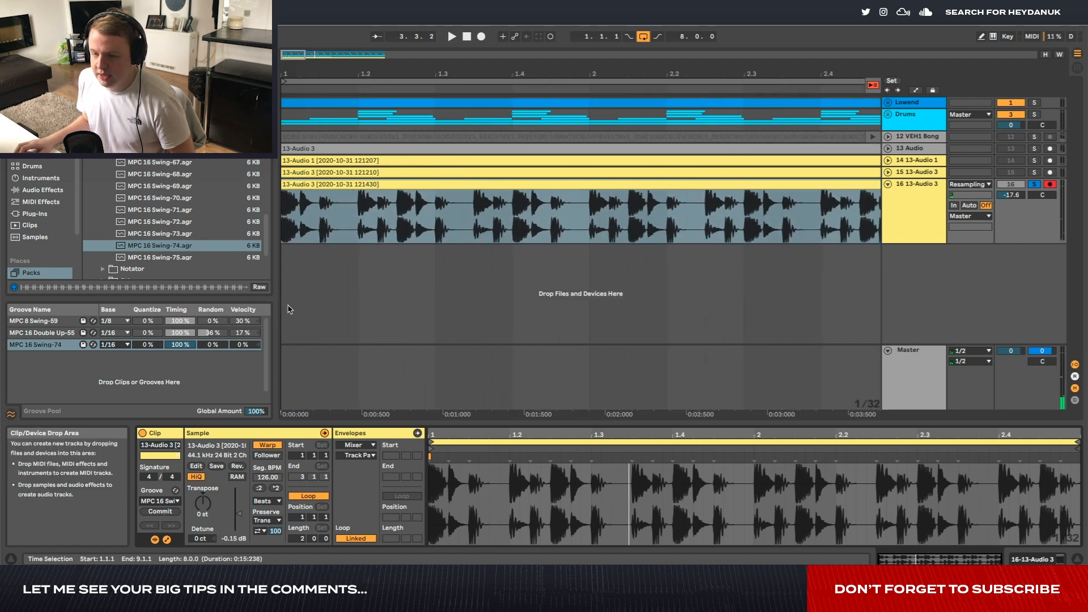
left_click(160, 511)
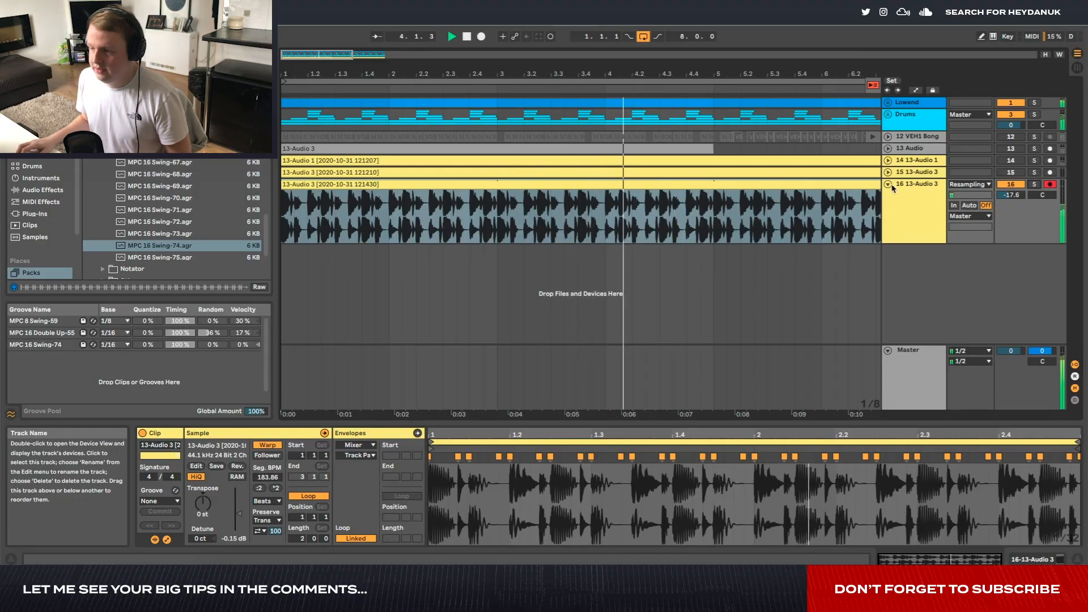
scroll(856, 184, "down", 3)
double_click(909, 185)
key("space")
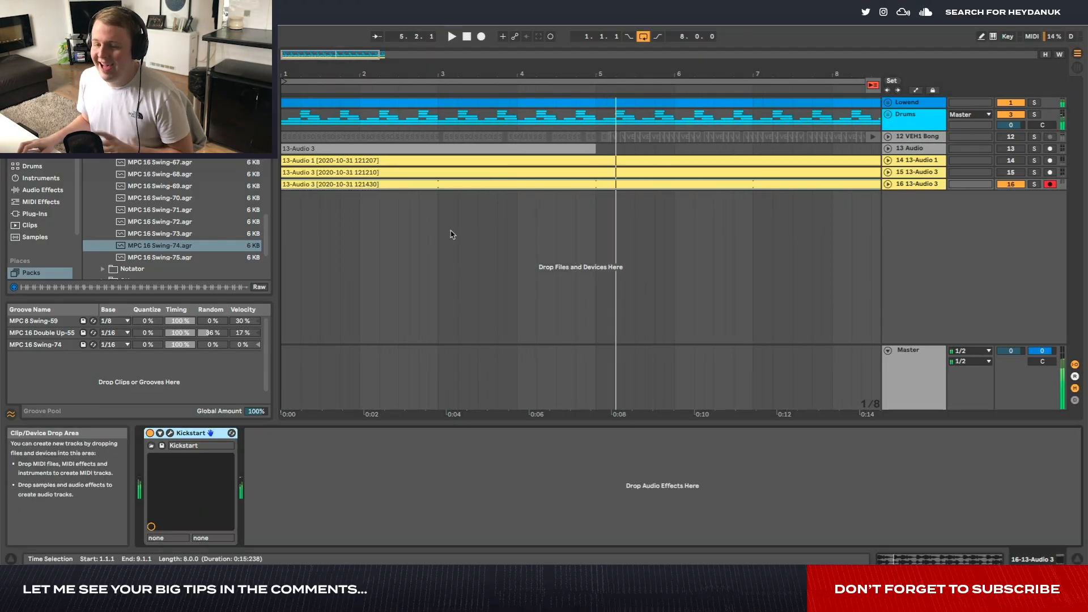
scroll(226, 180, "up", 10)
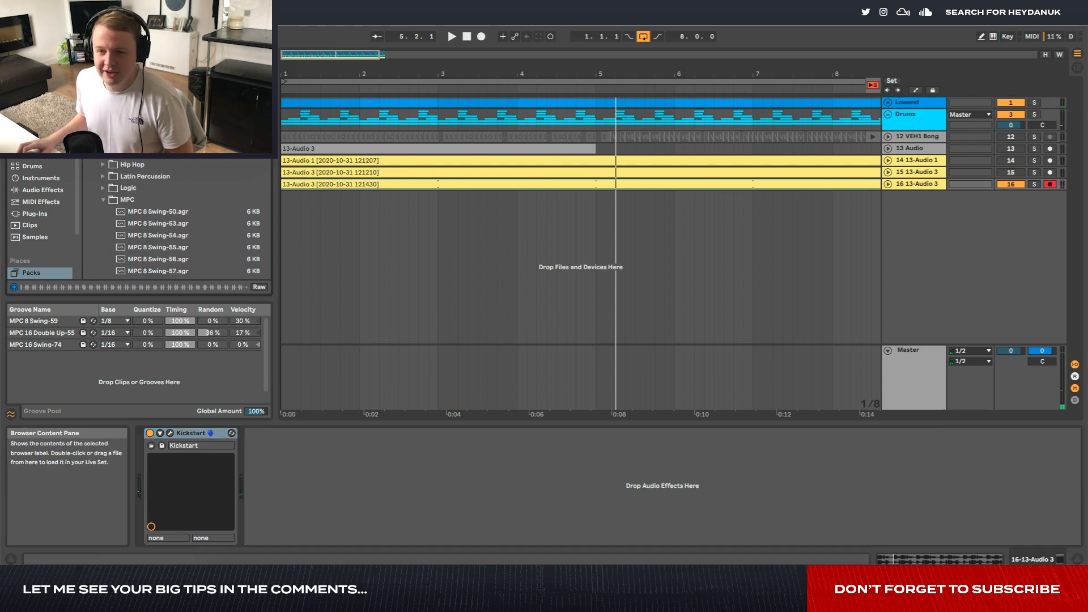
scroll(75, 161, "up", 2)
left_click(76, 160)
scroll(714, 182, "down", 3)
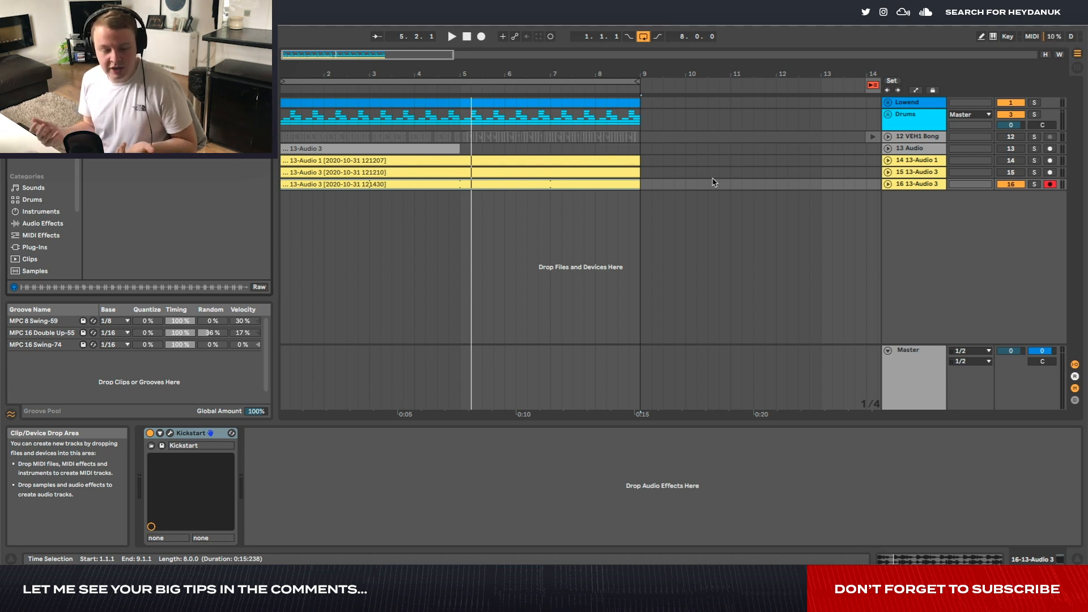
Play track 16 with the drums, then mute it, activate tracks 14 and 15, and play those for comparison.
key("space")
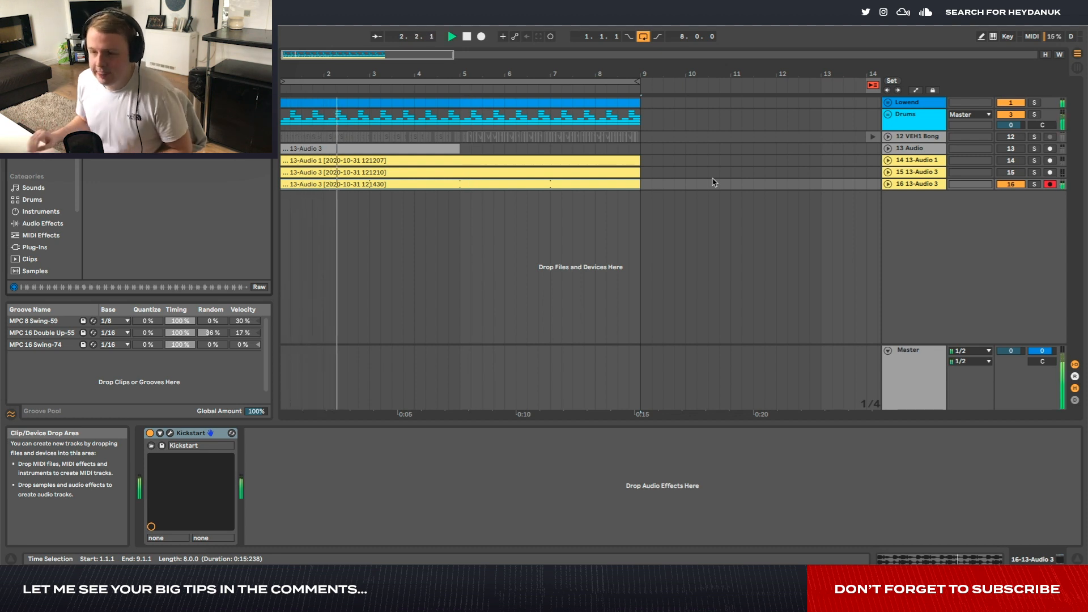
key("space")
left_click_drag(1010, 184, 1014, 165)
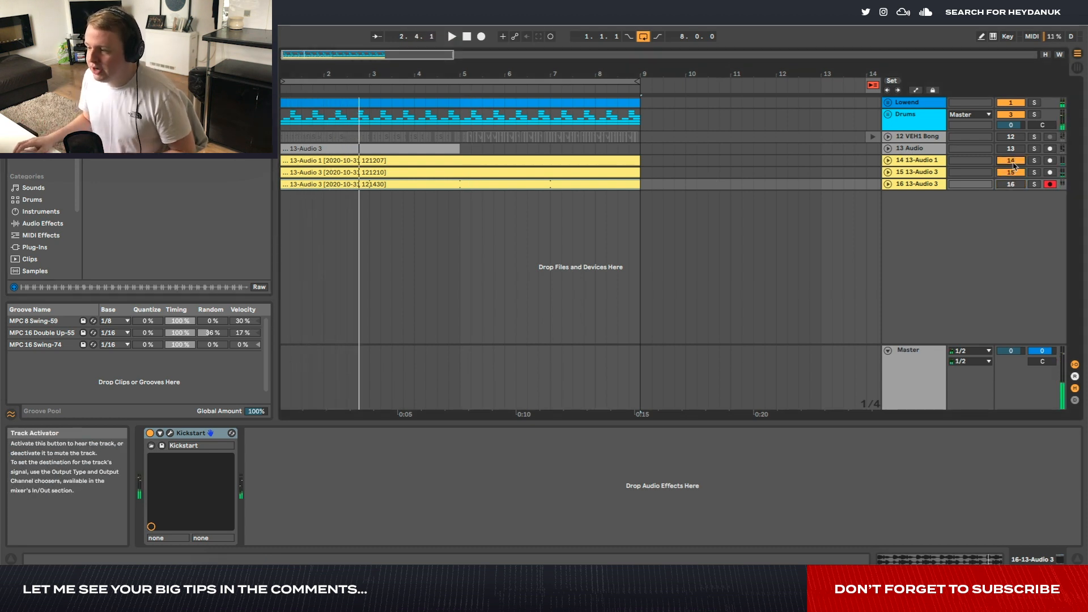
key("space")
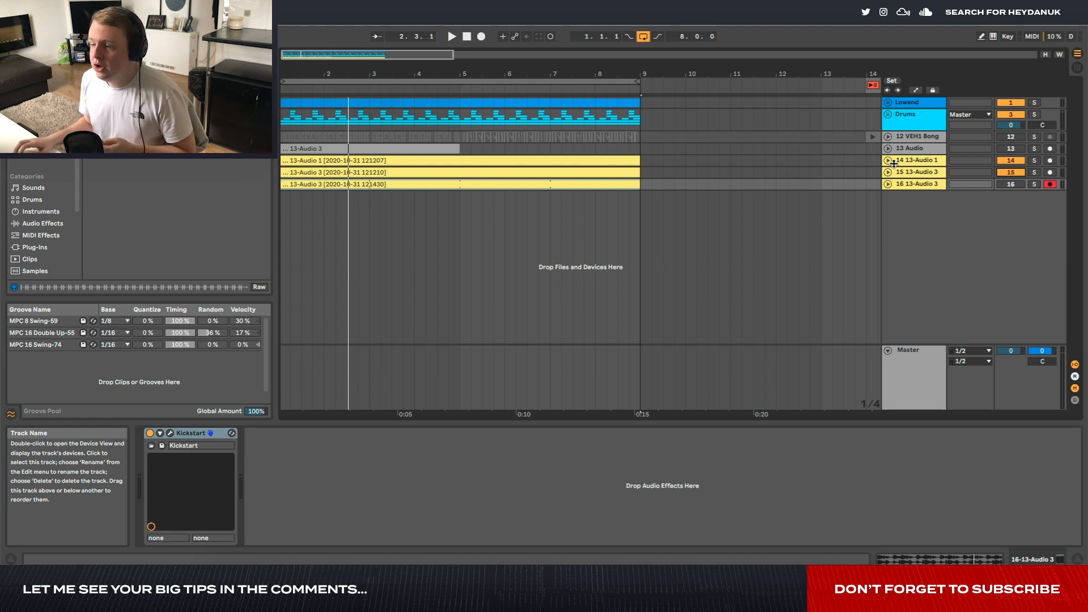
left_click(928, 164)
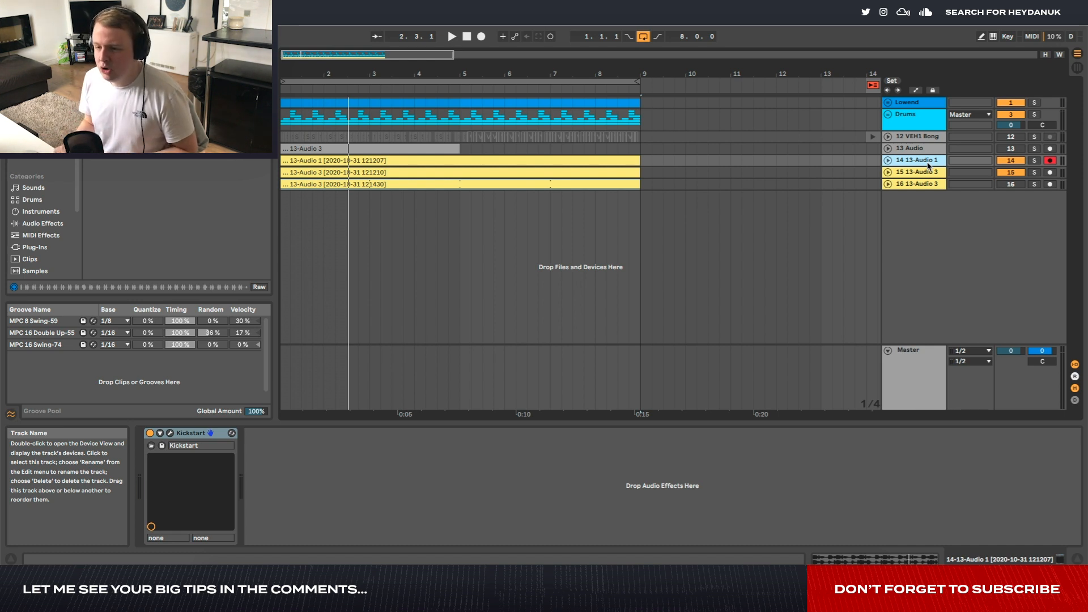
key("space")
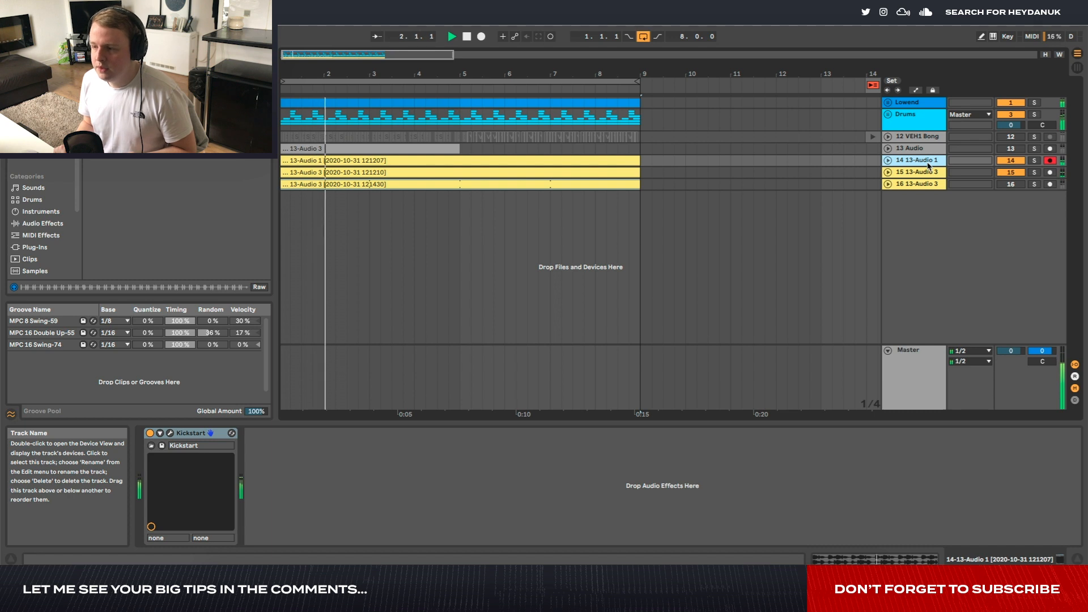
Mute tracks 14 and 15, activate track 16, and play it with the drums before muting it again.
left_click(1010, 161)
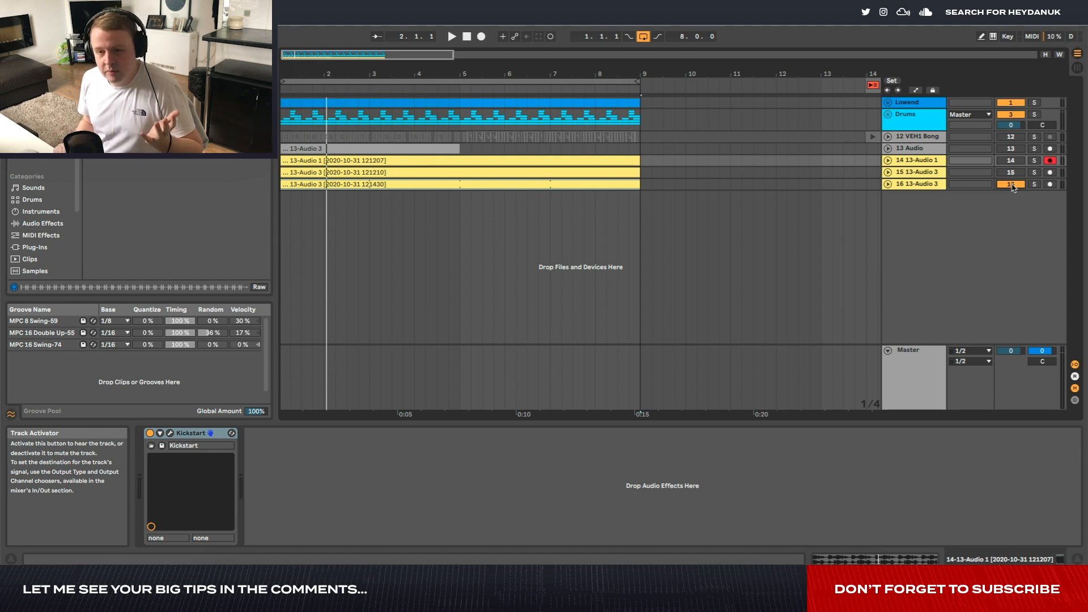
key("space")
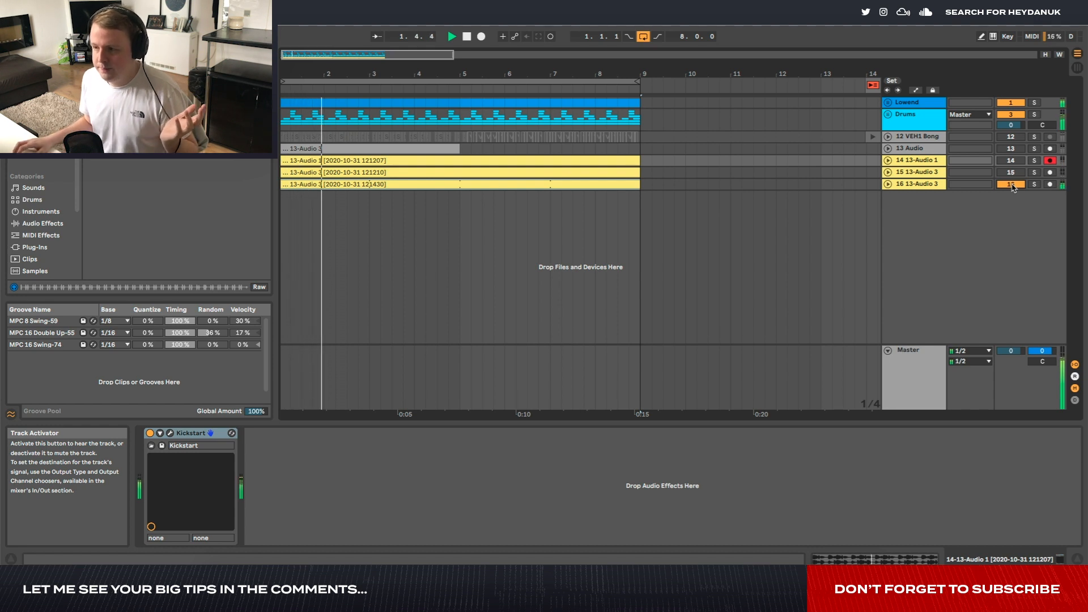
double_click(928, 185)
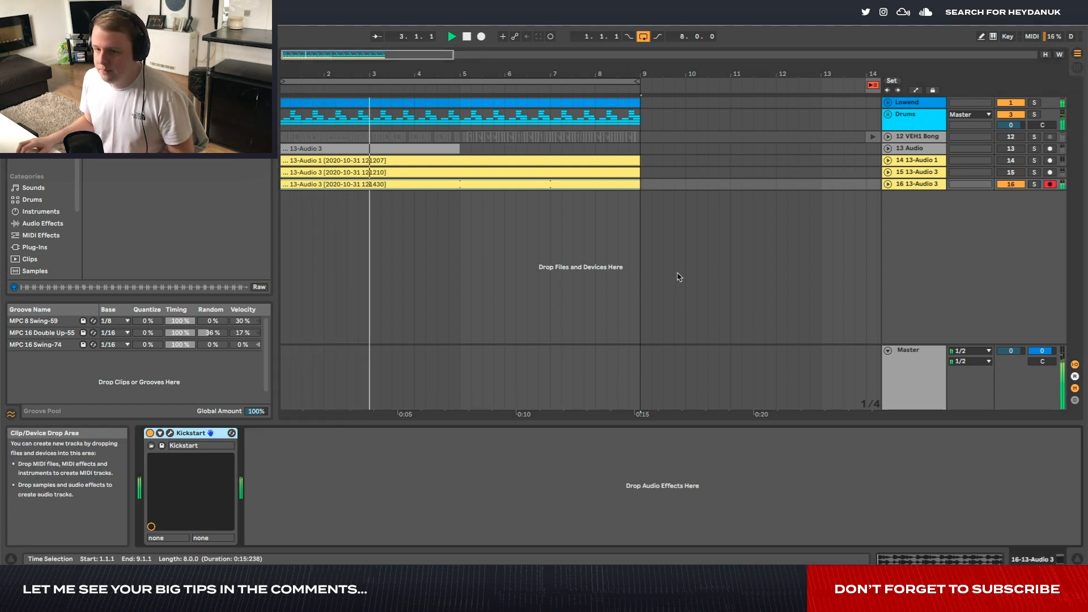
key("space")
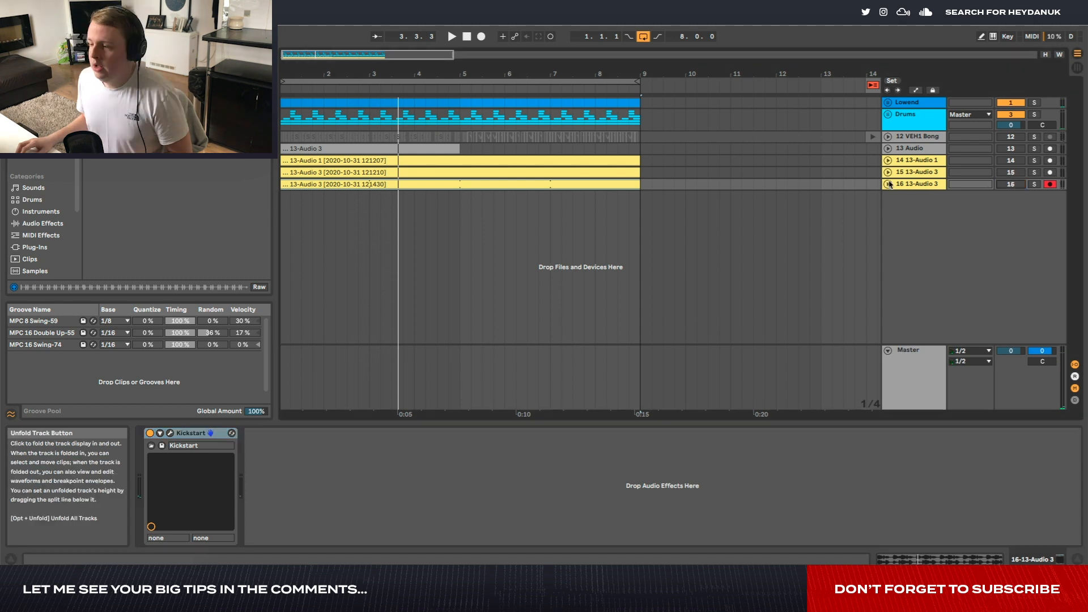
Unfold track 15, activate tracks 15 and 16, and play them with the drums from 1.1.1.
left_click(888, 172)
mouse_move(625, 206)
left_mouse_down()
mouse_move(664, 204)
mouse_move(642, 206)
left_mouse_up()
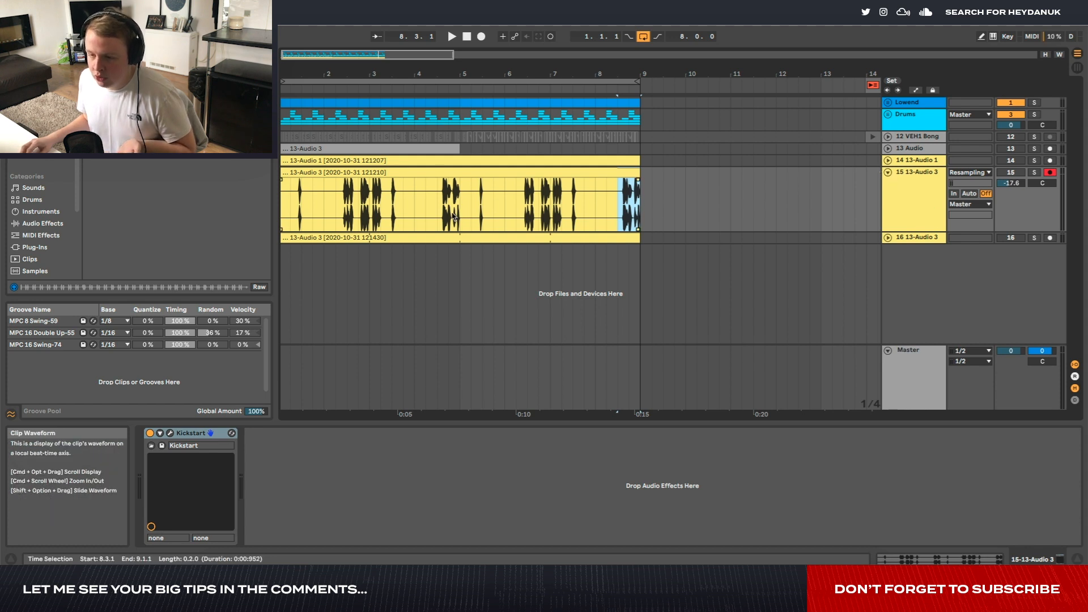
left_click(487, 216)
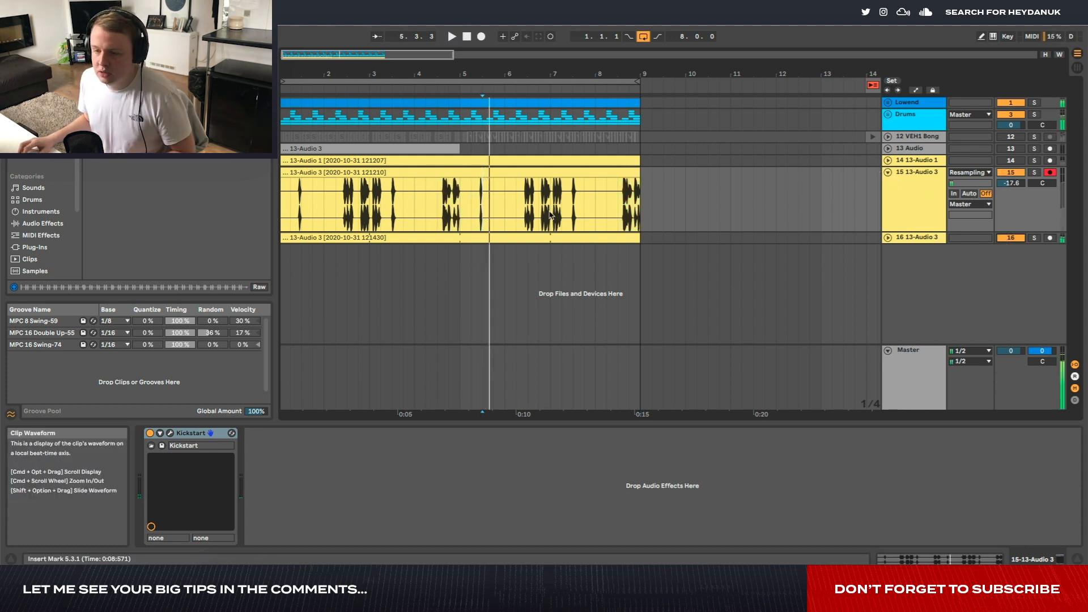
left_click(283, 210)
key("space")
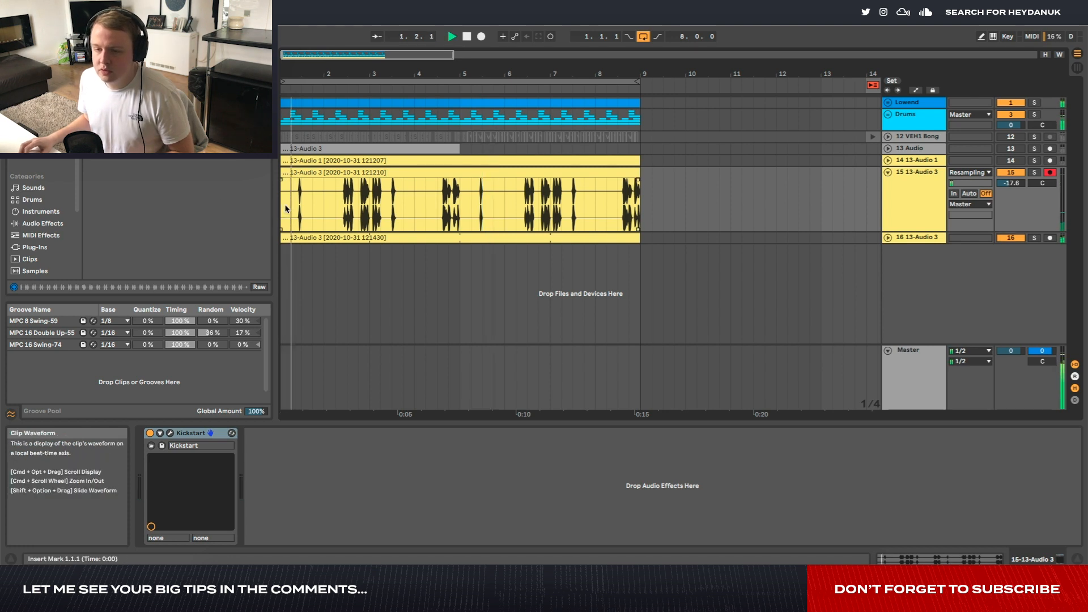
key("w")
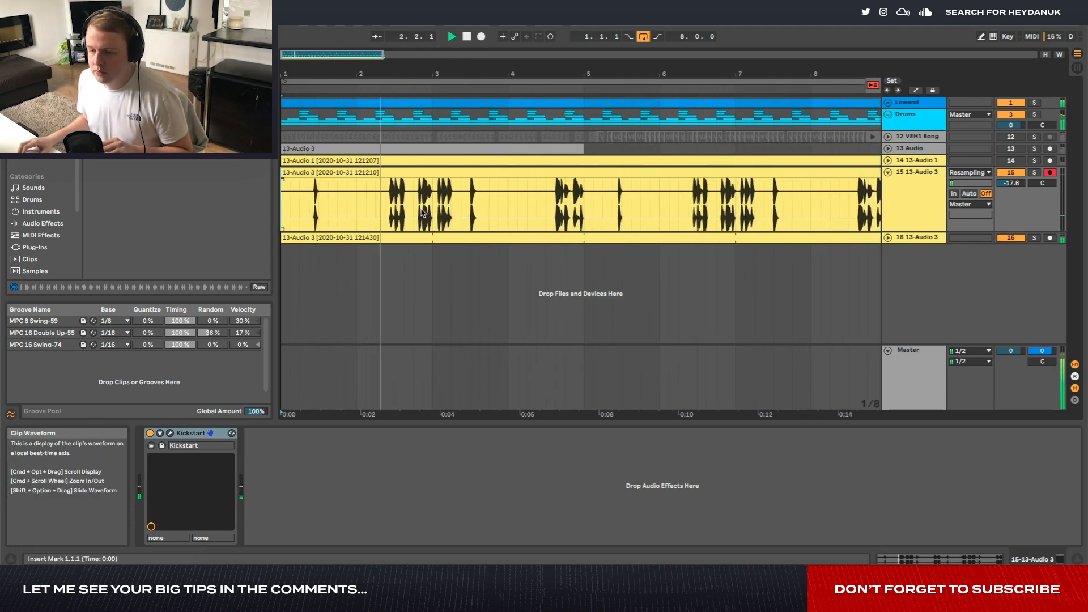
key("space")
Delete the 2.2.4 to 2.3.2 and 2.4.3 to 3.1.1 sections from the track 15 clip.
scroll(397, 213, "up", 2)
scroll(396, 214, "up", 2)
left_click_drag(409, 212, 379, 212)
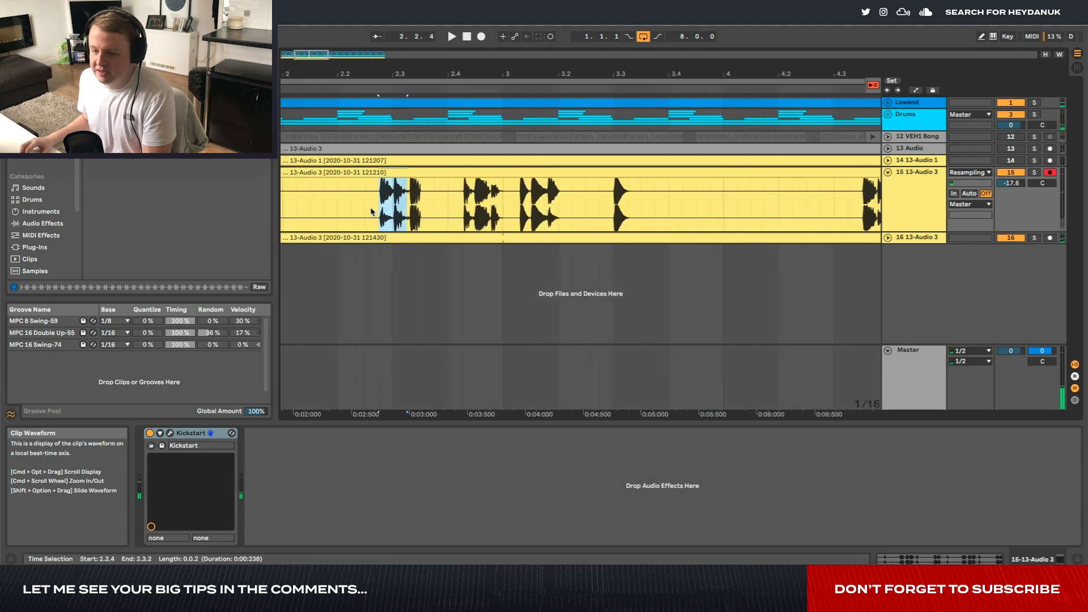
key("Delete")
left_click(475, 213)
key("Delete")
scroll(436, 205, "down", 3)
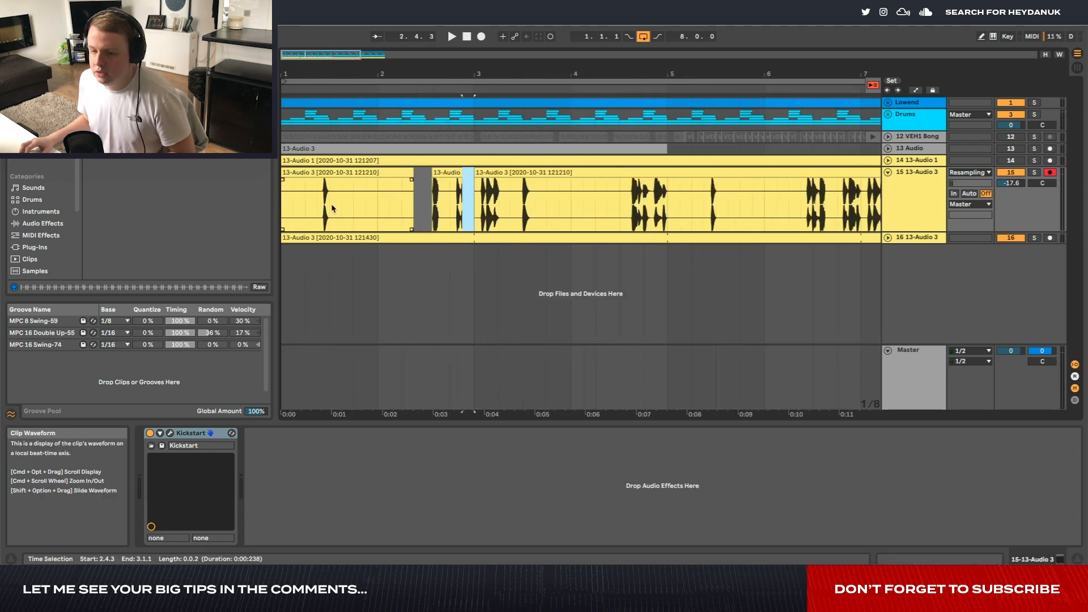
During playback, trim the hit after 3.1.1 on track 15, remove a section before bar 5 and everything after it, and fold the track.
left_click(289, 205)
key("space")
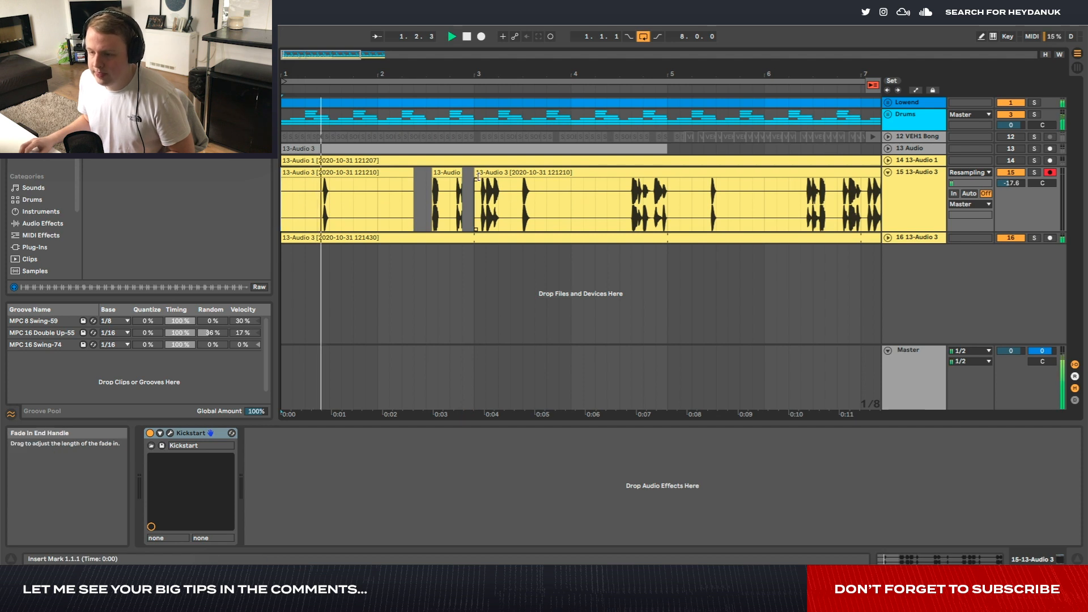
left_click_drag(476, 173, 486, 173)
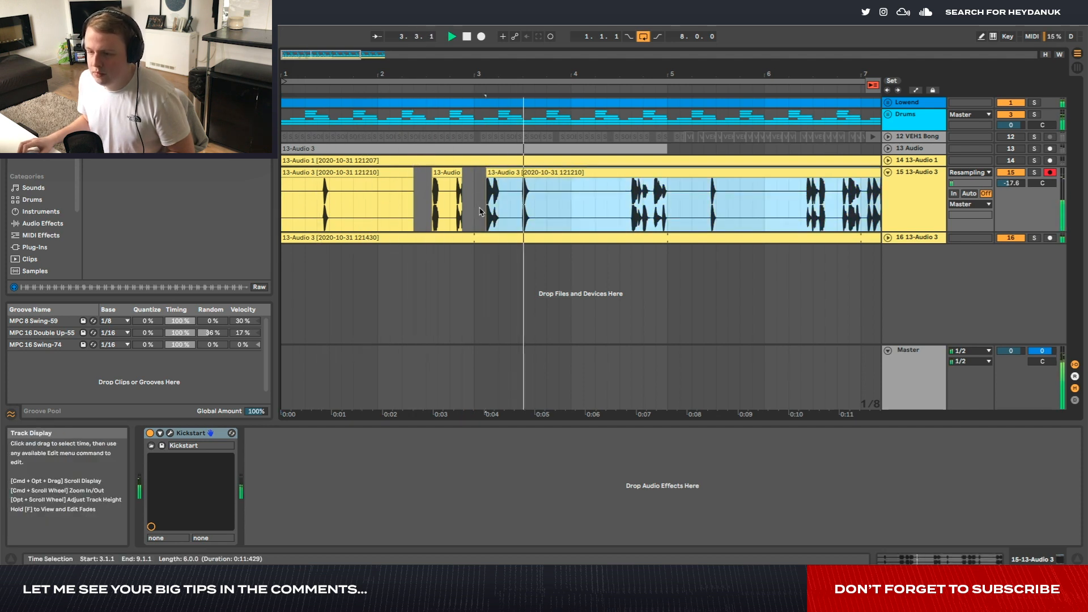
scroll(570, 217, "down", 2)
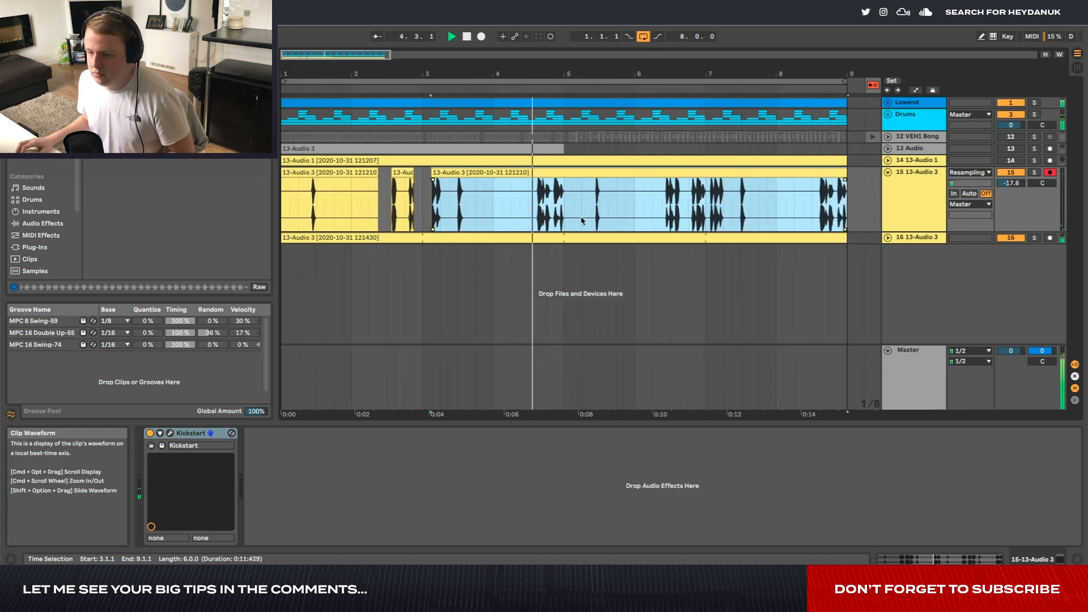
scroll(561, 219, "up", 3)
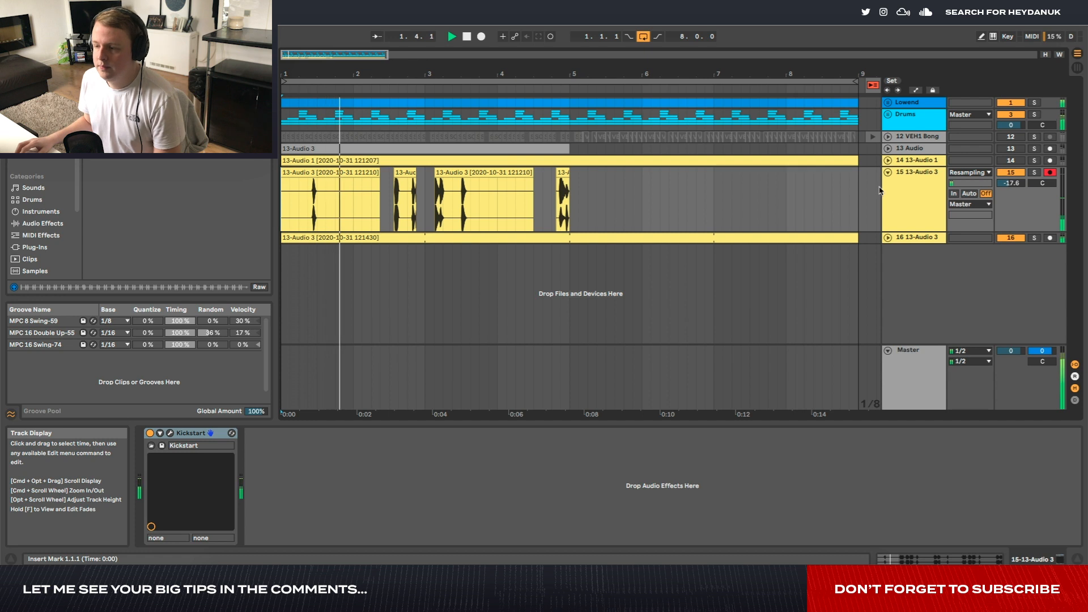
left_click(888, 172)
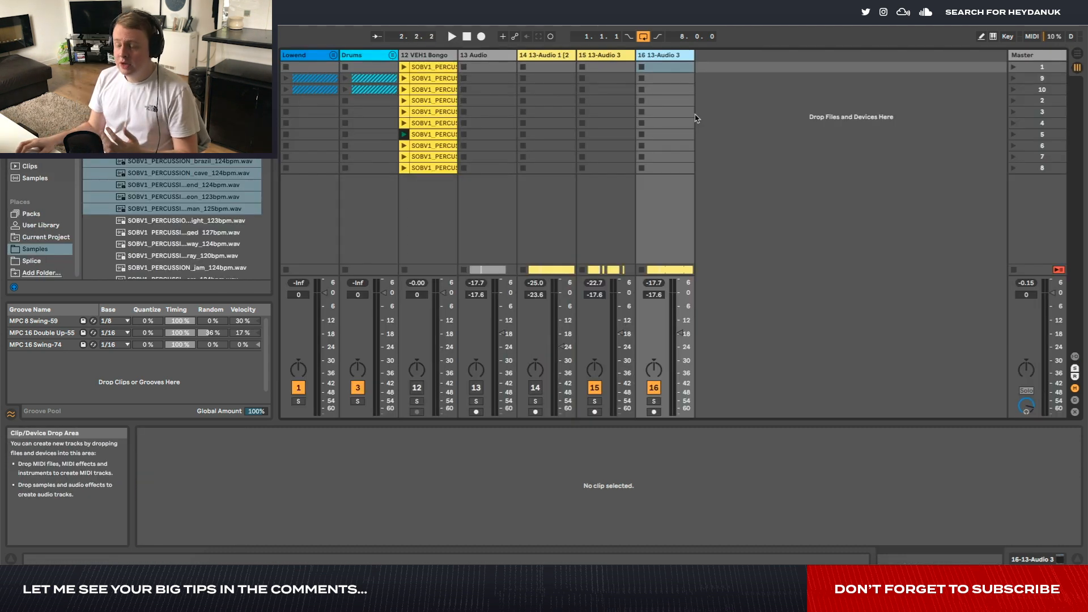
Insert a new track after track 16 in Session View and load the ten selected SOBV1_PERCUSSION samples as clips.
key("Tab")
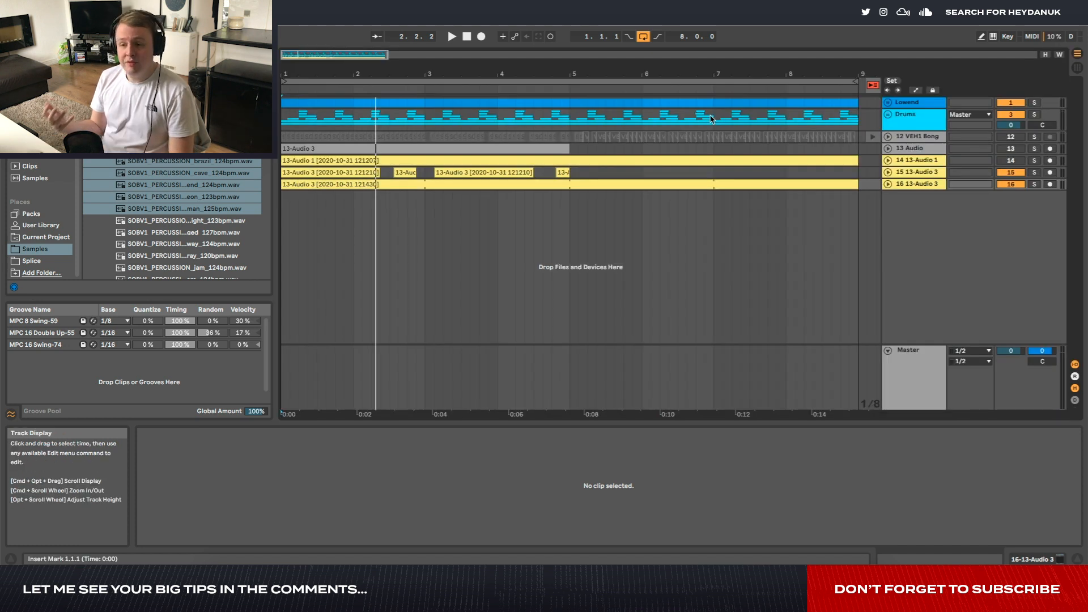
key("Tab")
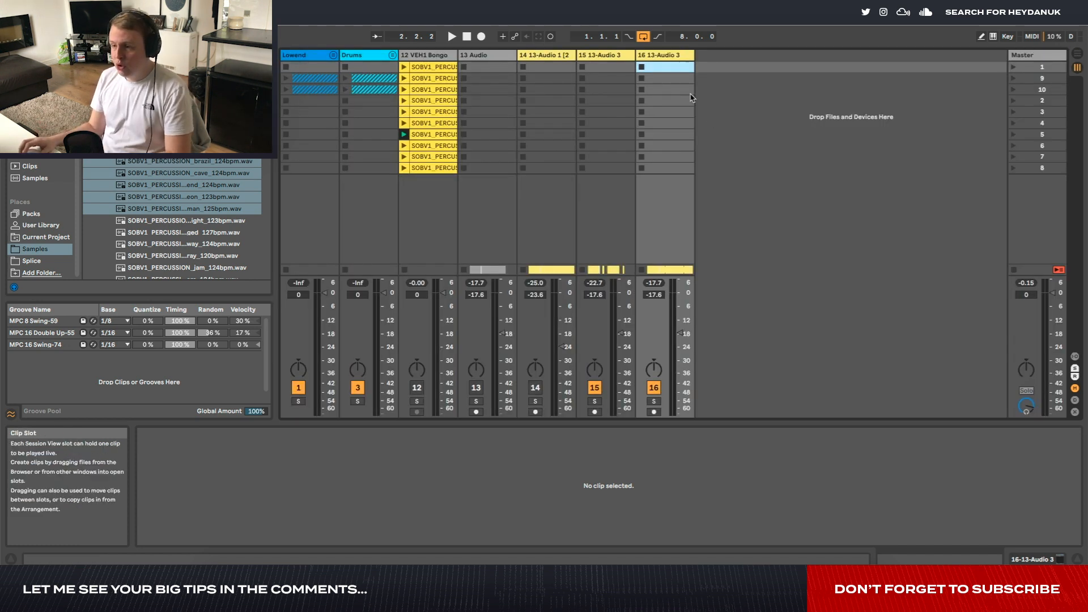
key("ctrl+shift+t")
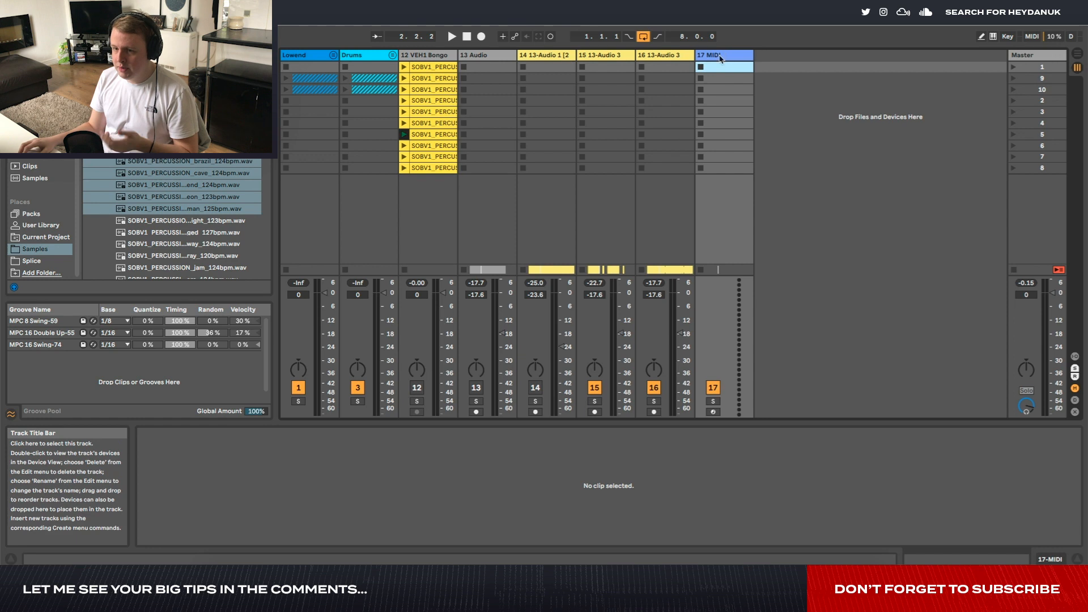
left_click_drag(187, 185, 730, 81)
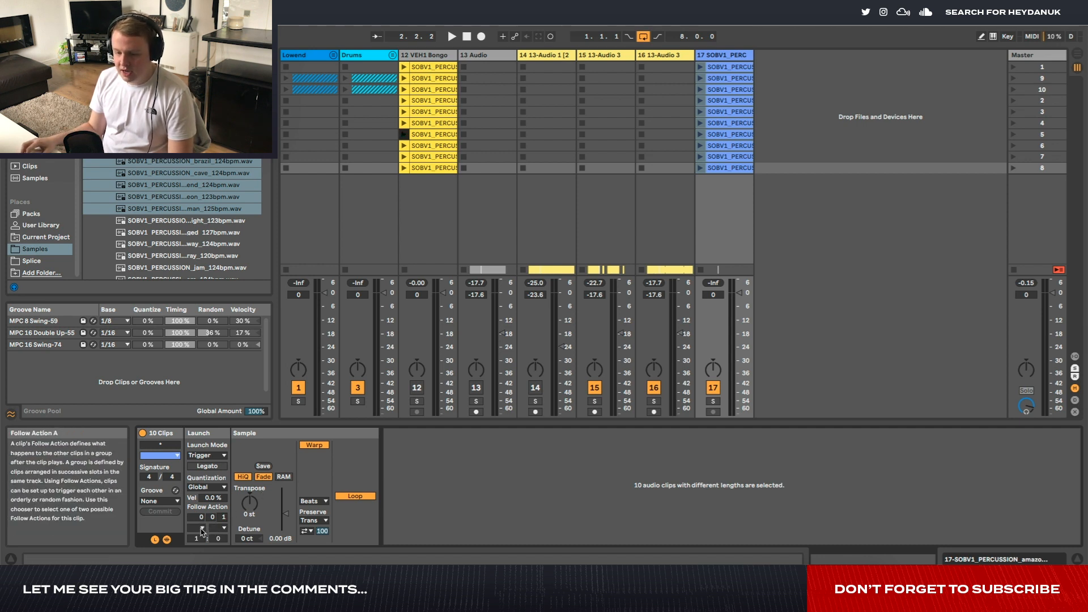
Assign a random follow action to all ten track 17 clips, then solo the track and launch its first clip.
left_click(205, 527)
left_click(204, 518)
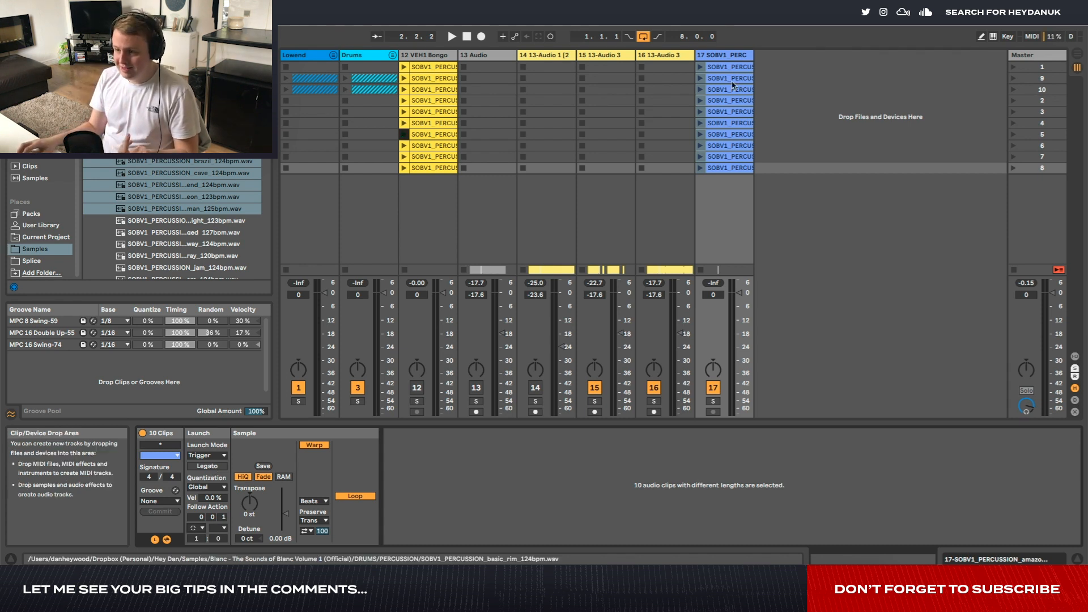
left_click(714, 402)
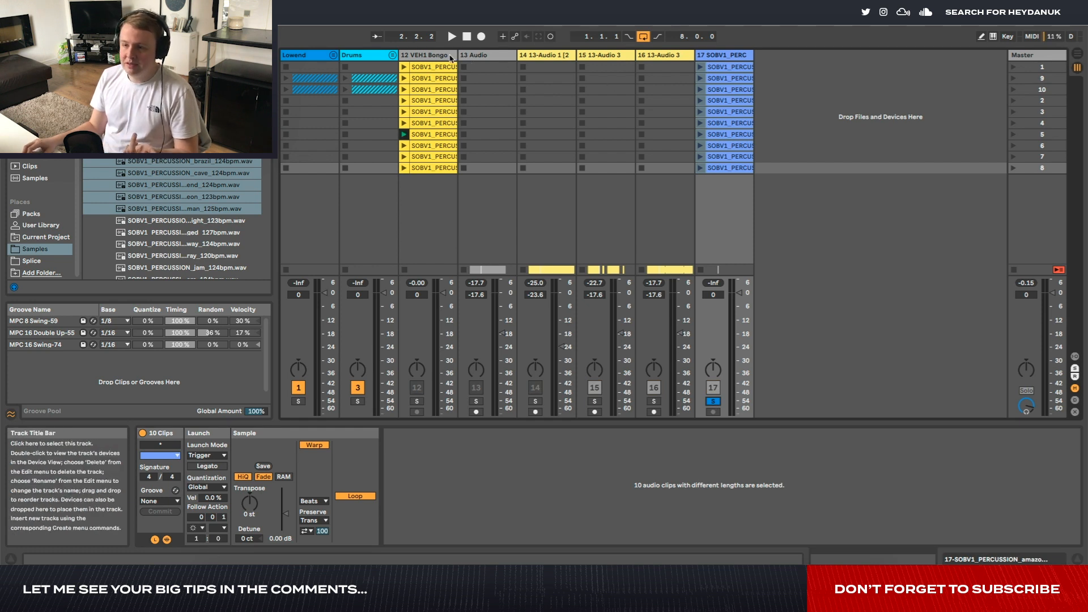
left_click(702, 68)
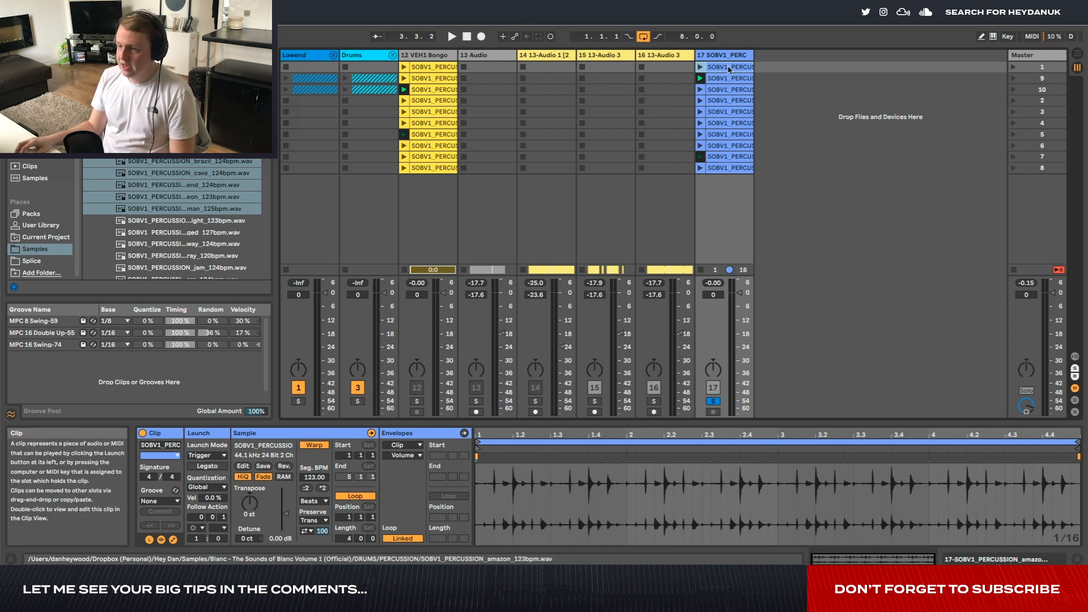
Enable Legato on all ten track 17 clips and launch the first clip to hear the random pattern.
left_click(740, 163, "shift")
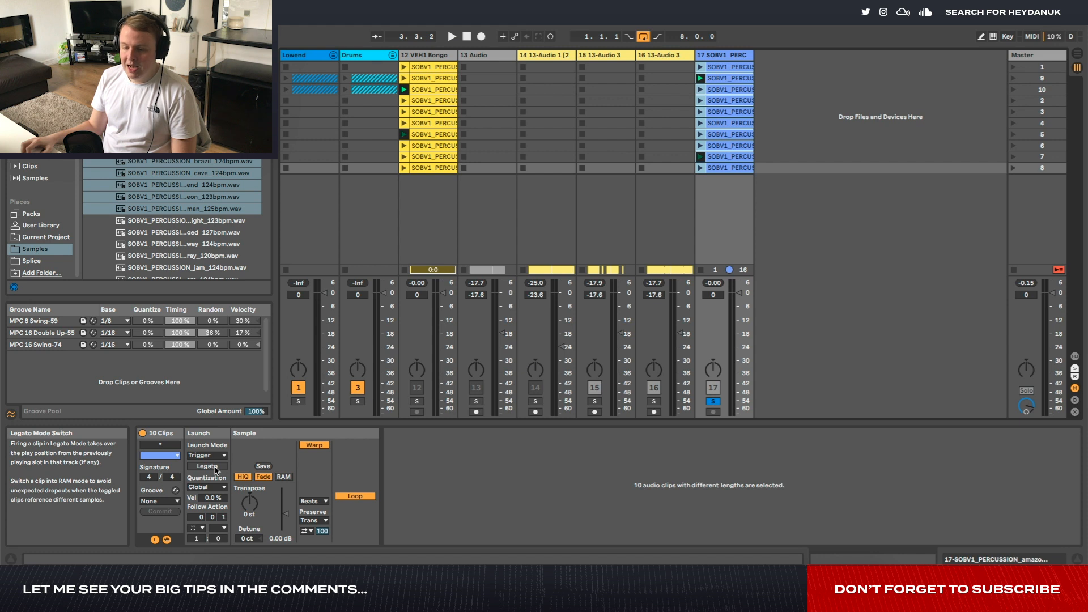
key("Tab")
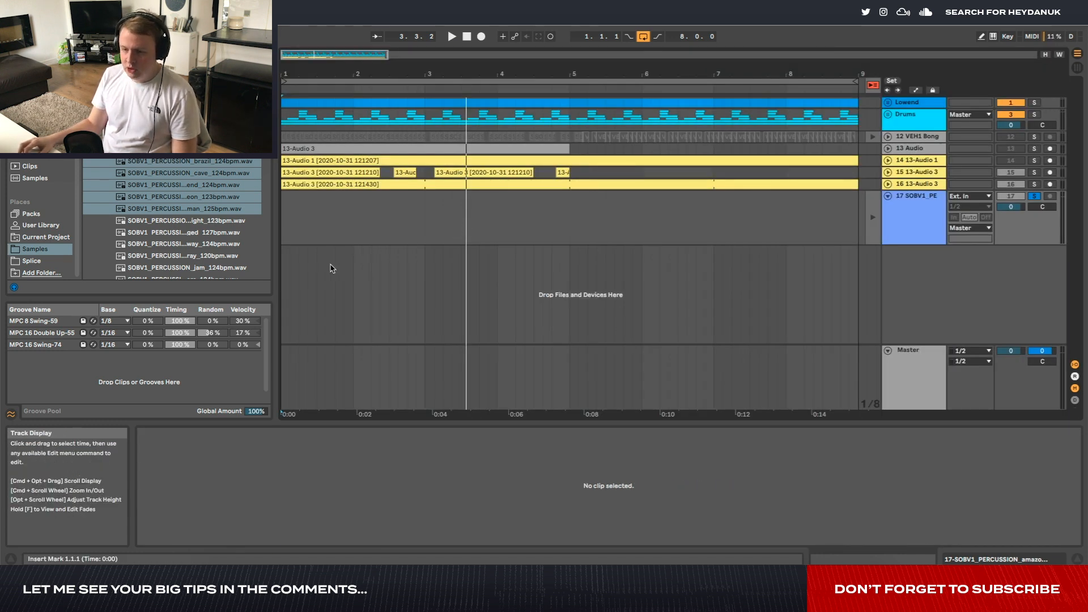
left_click_drag(284, 276, 573, 262)
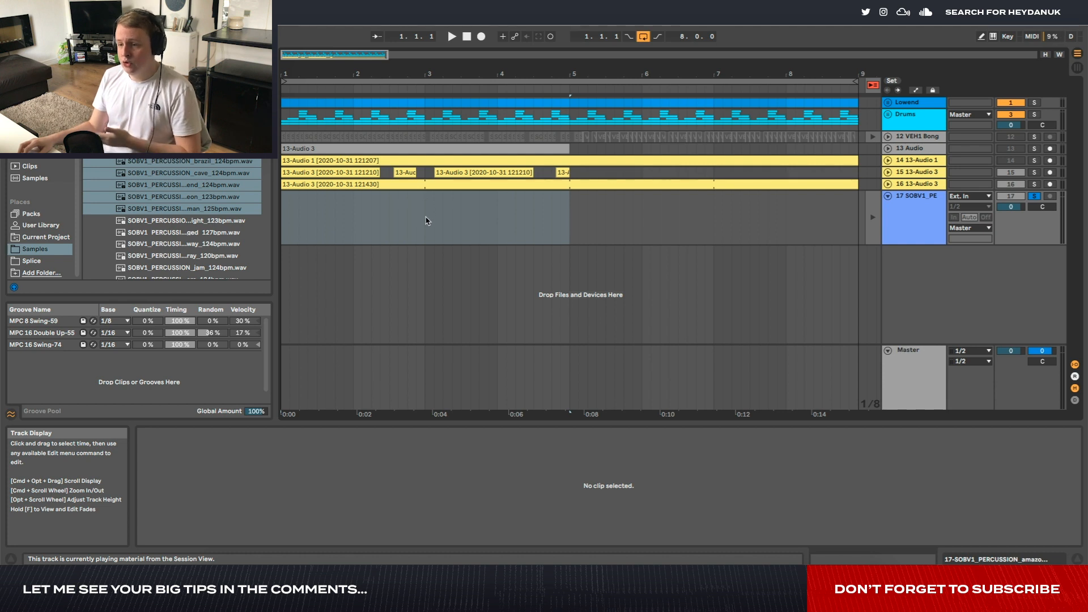
key("Tab")
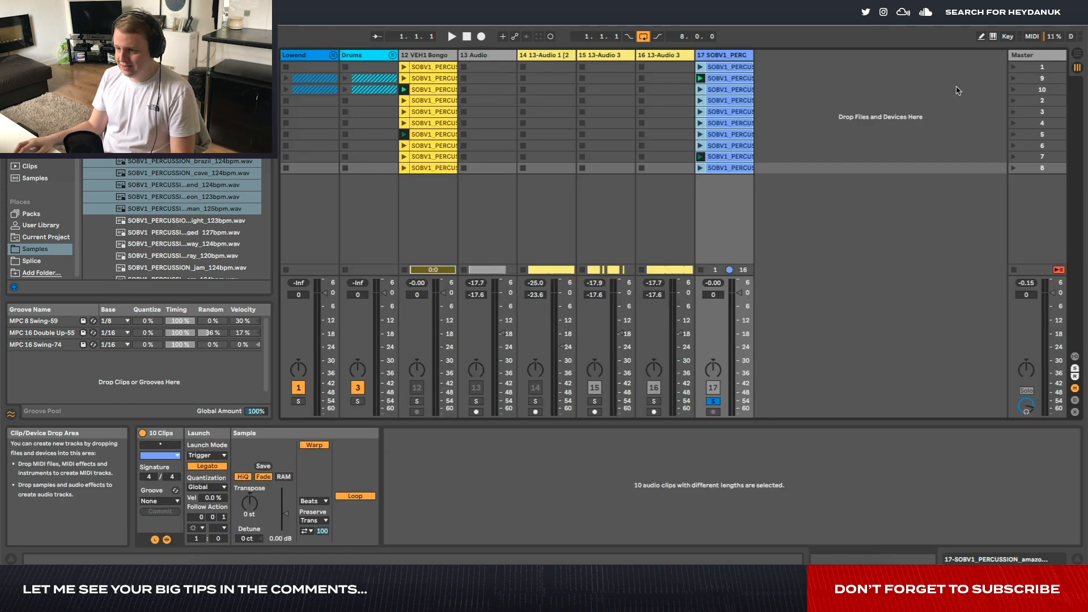
left_click(702, 68)
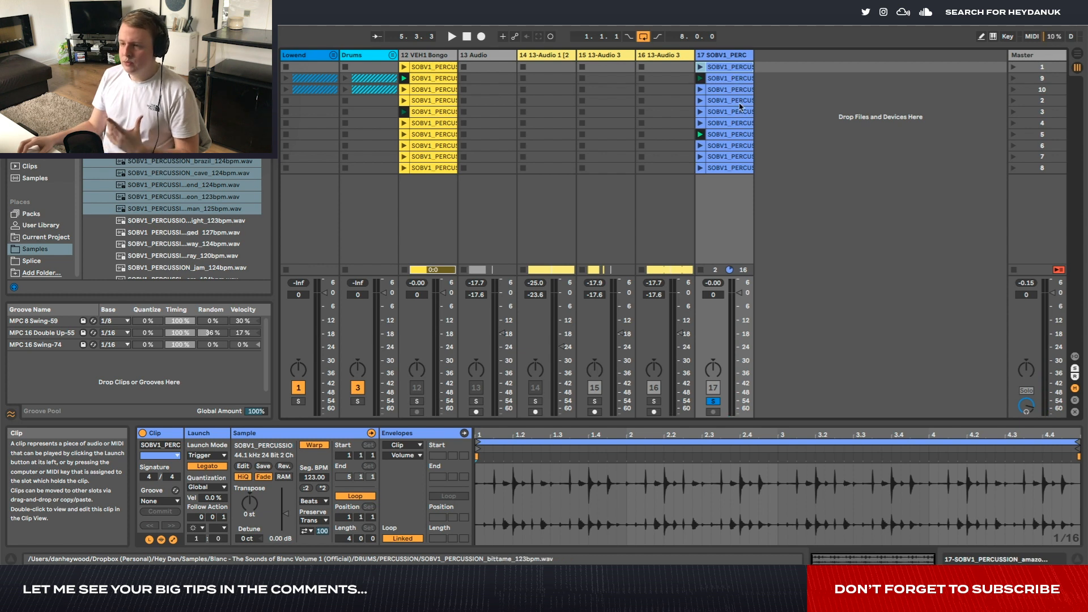
Set the follow action time to 0.0.2 for the track 17 clips in scenes 1, 4 and 8.
left_click(723, 124, "super")
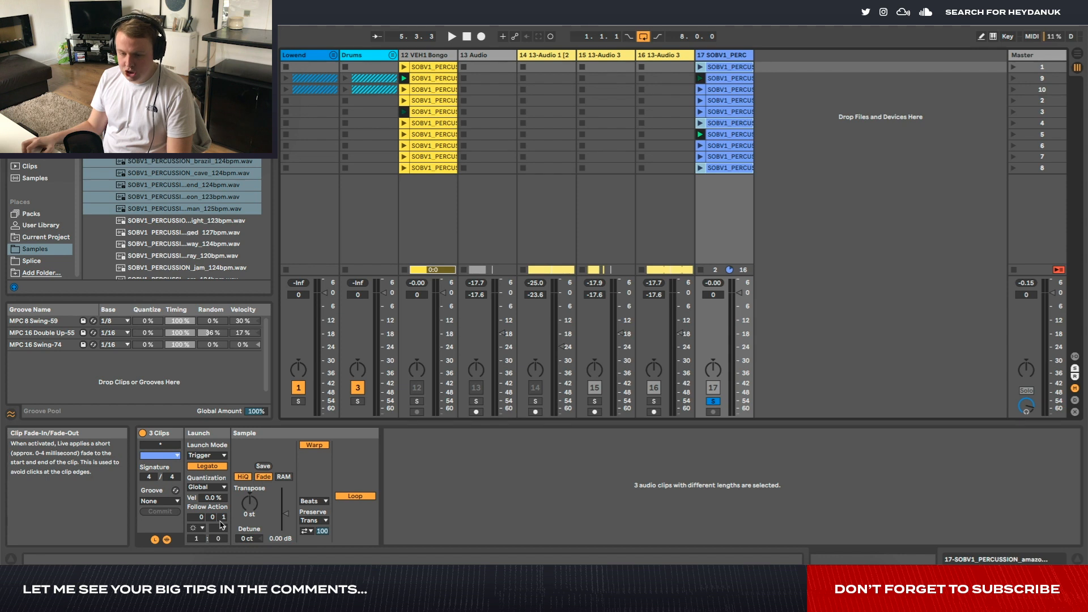
left_click(223, 519)
type("2")
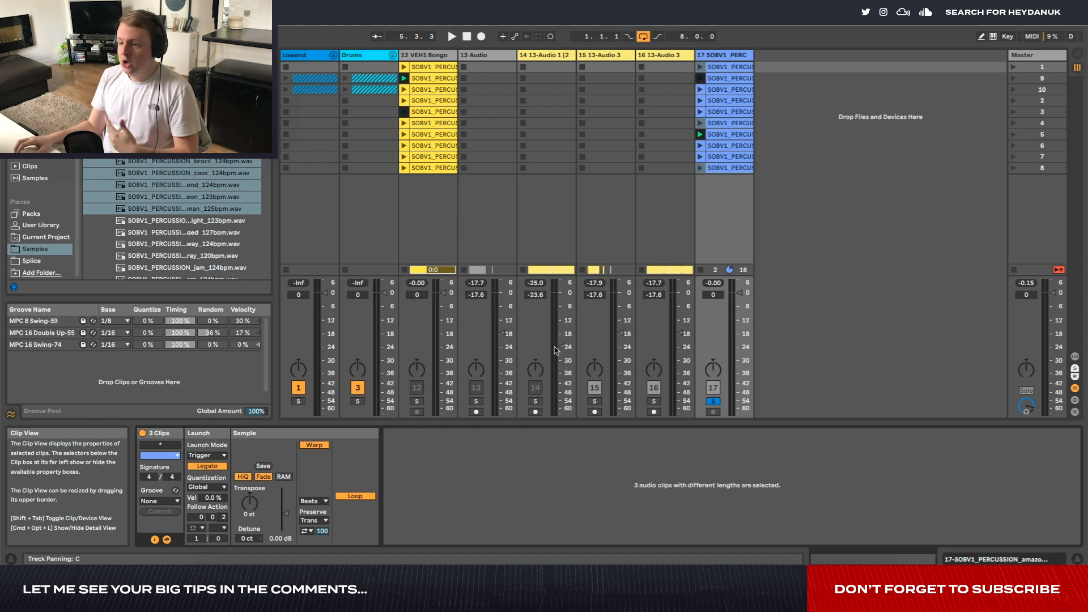
Set the follow action time to 0.0.3 for the track 17 clips in scenes 10 and 7, then play the pattern and stop.
left_click(732, 151)
left_click(731, 156, "shift")
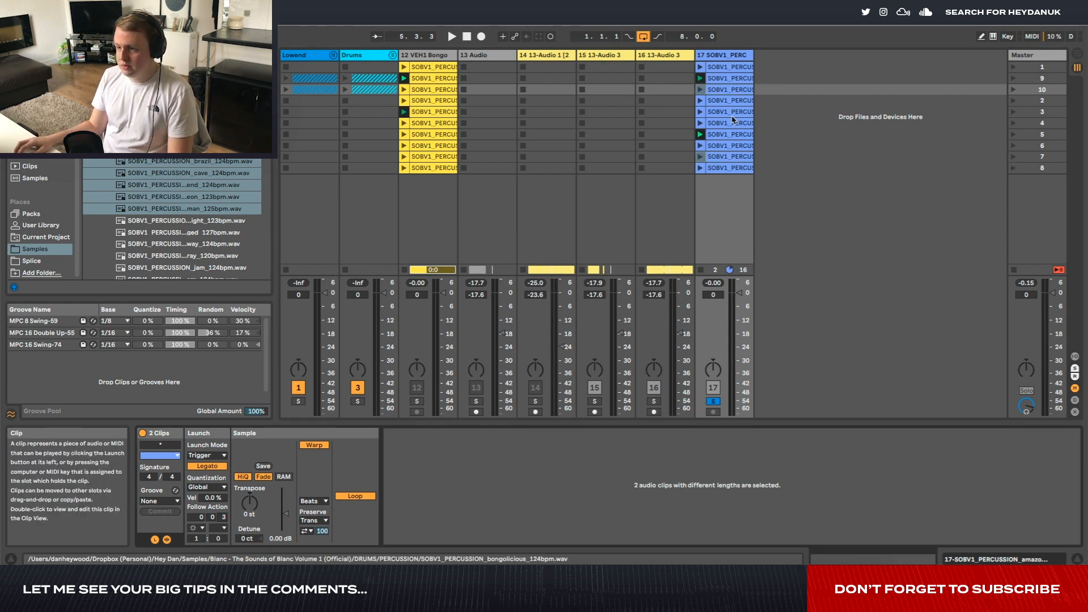
left_click(732, 117)
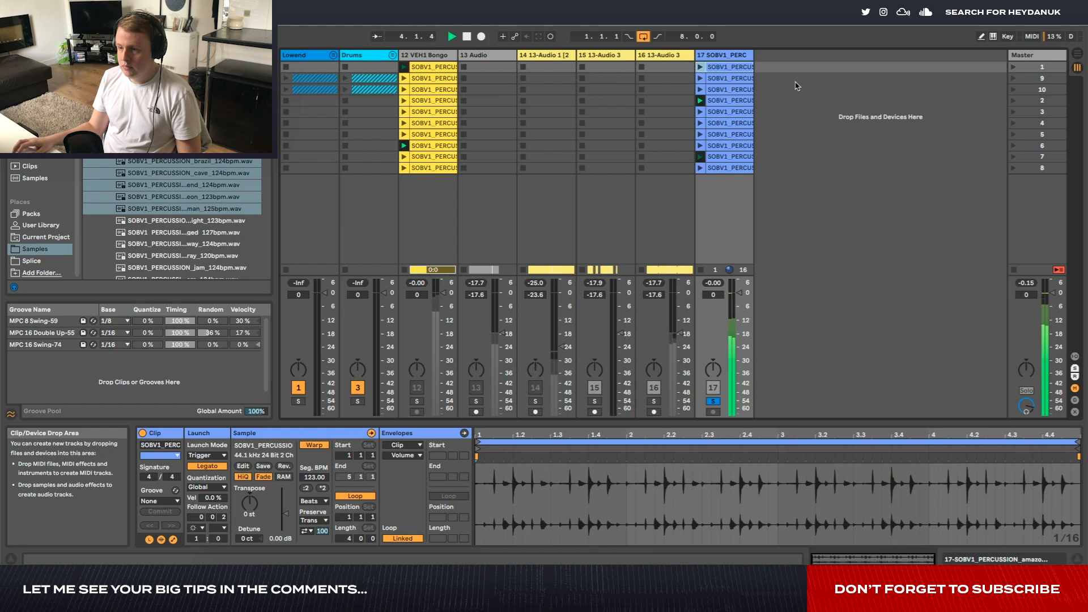
key("space")
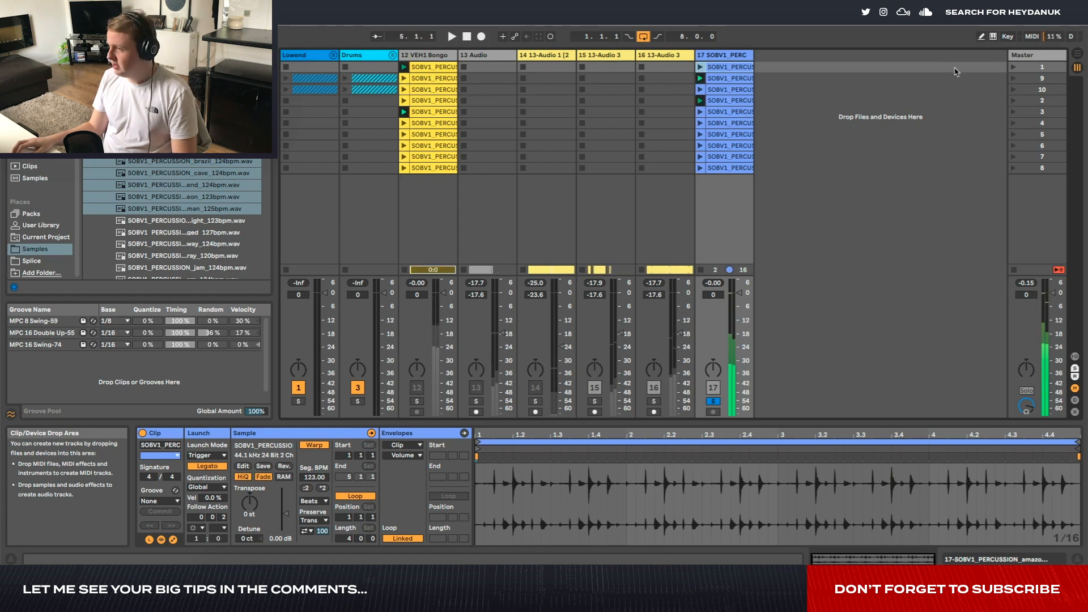
Add an audio track below track 17 in the arrangement, set its input to Resampling, and arm it for recording.
key("Tab")
left_click(944, 220)
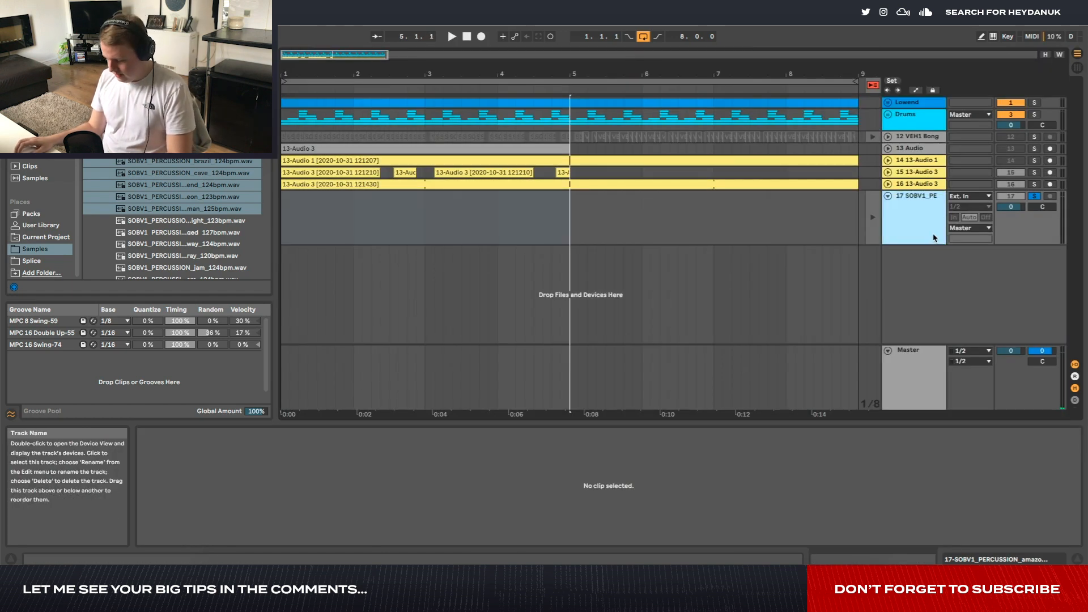
key("super+shift+t")
key("super+z")
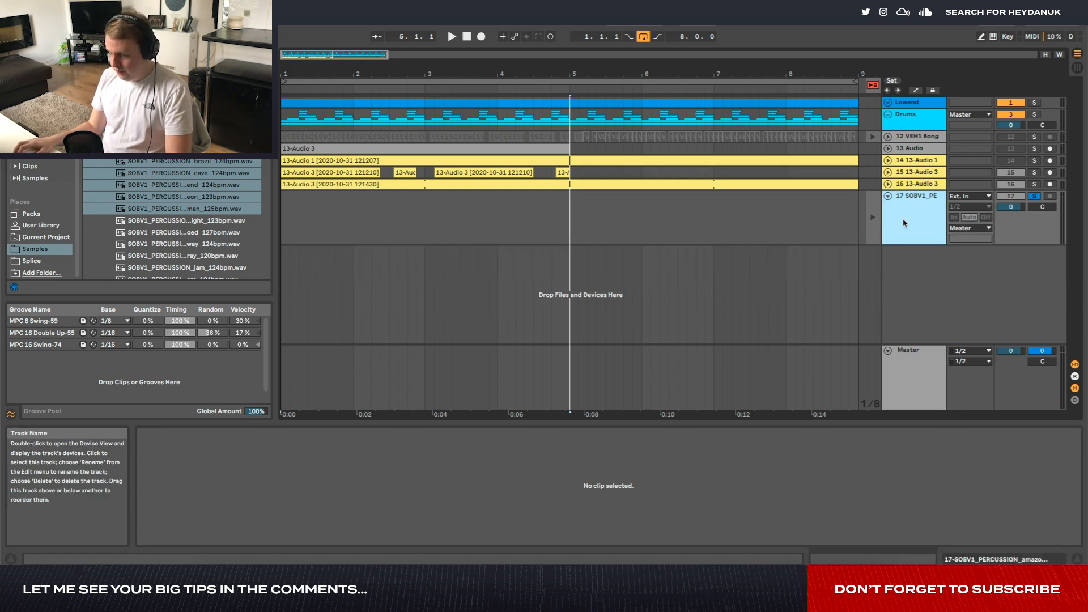
key("super+t")
left_click(971, 252)
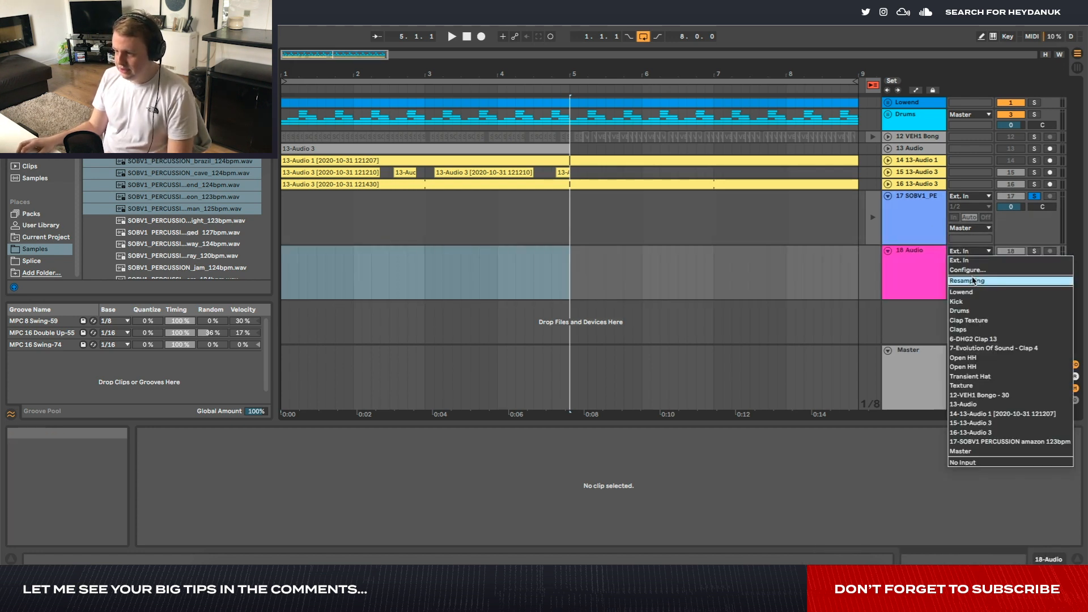
left_click(974, 281)
left_click(1050, 251)
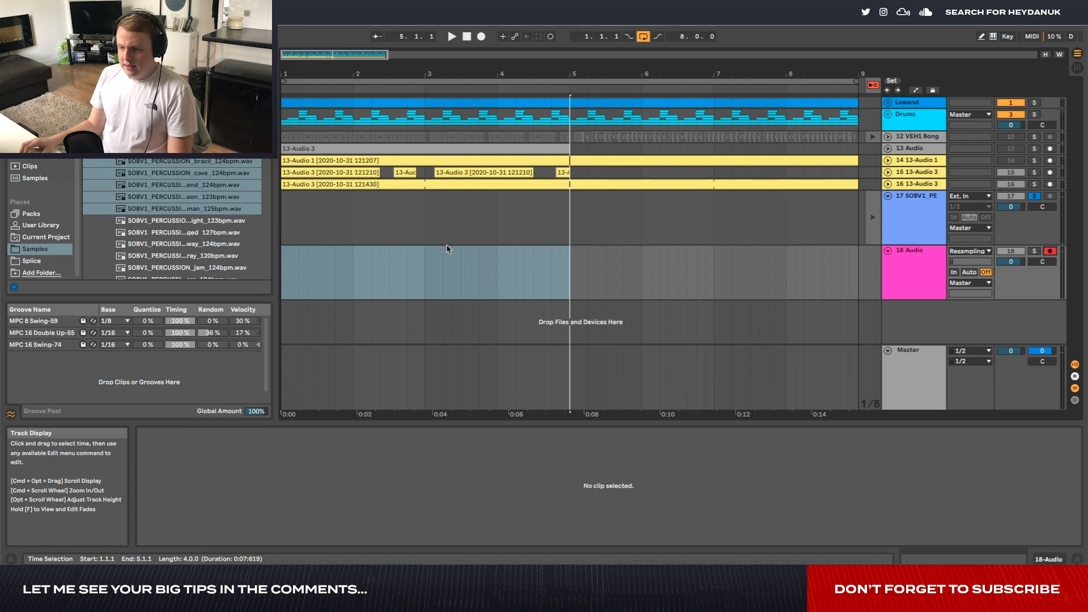
Record eight bars of the random track 17 pattern onto the armed track 18 from bar 1 and fold track 17.
key("Tab")
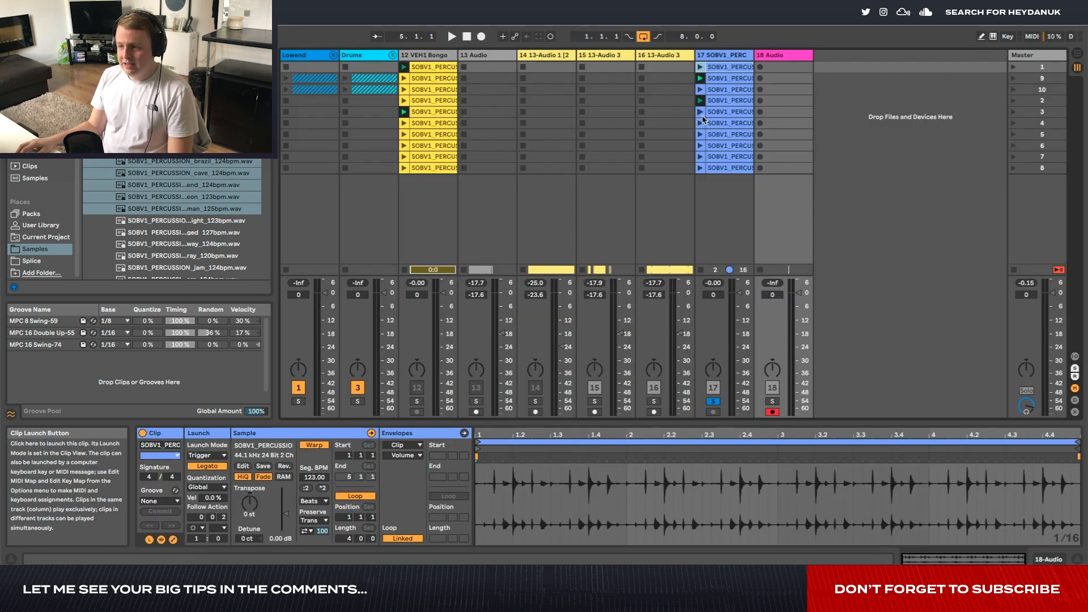
key("Tab")
left_click(282, 263)
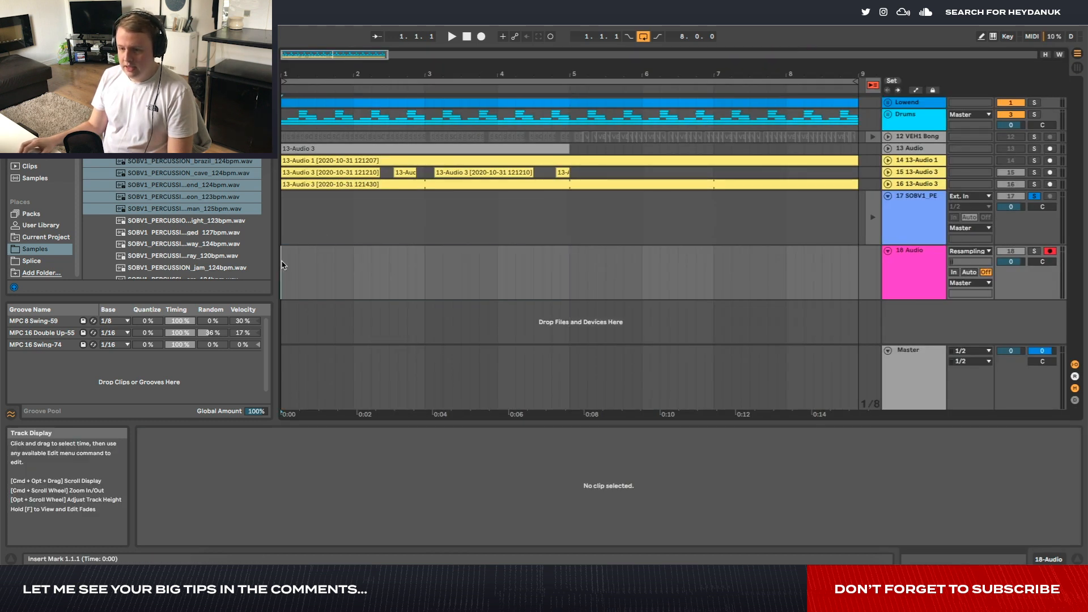
key("Tab")
key("Tab")
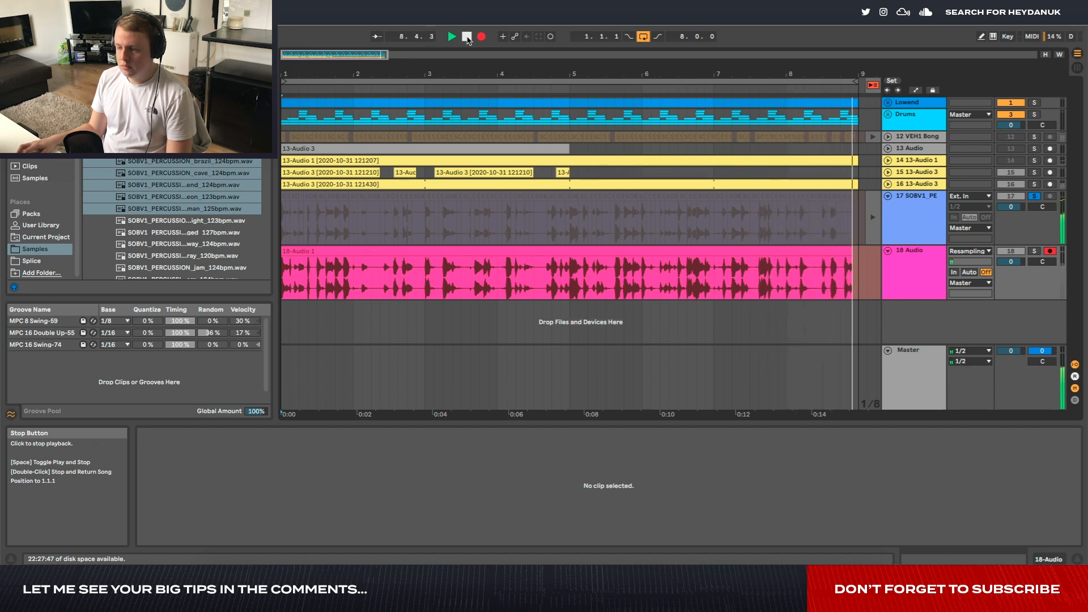
left_click(468, 38)
left_click(888, 195)
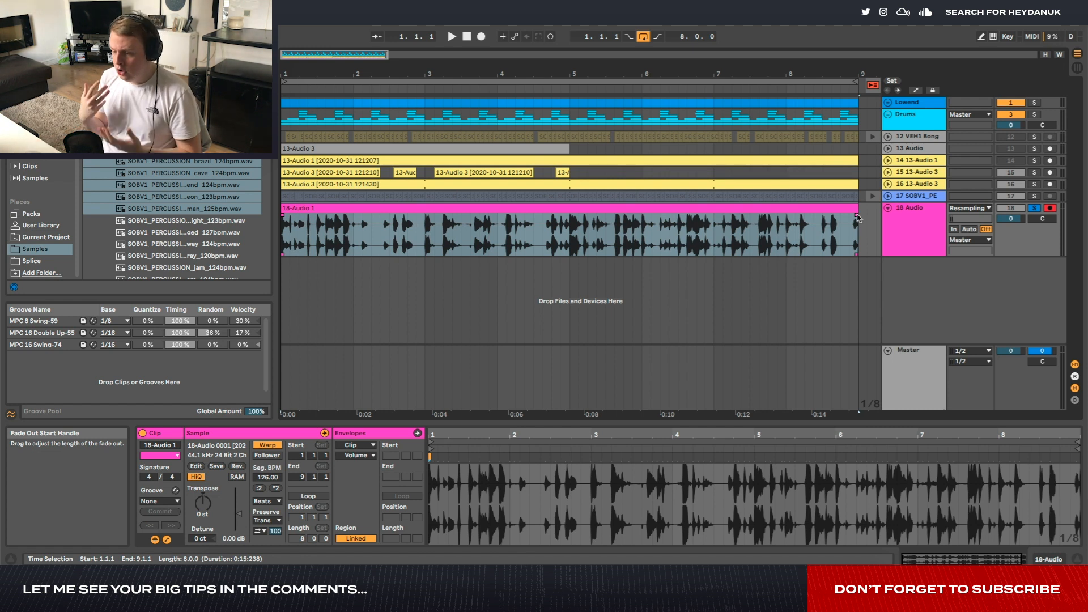
Copy the Kickstart effect from track 15 onto track 18.
left_click(912, 208)
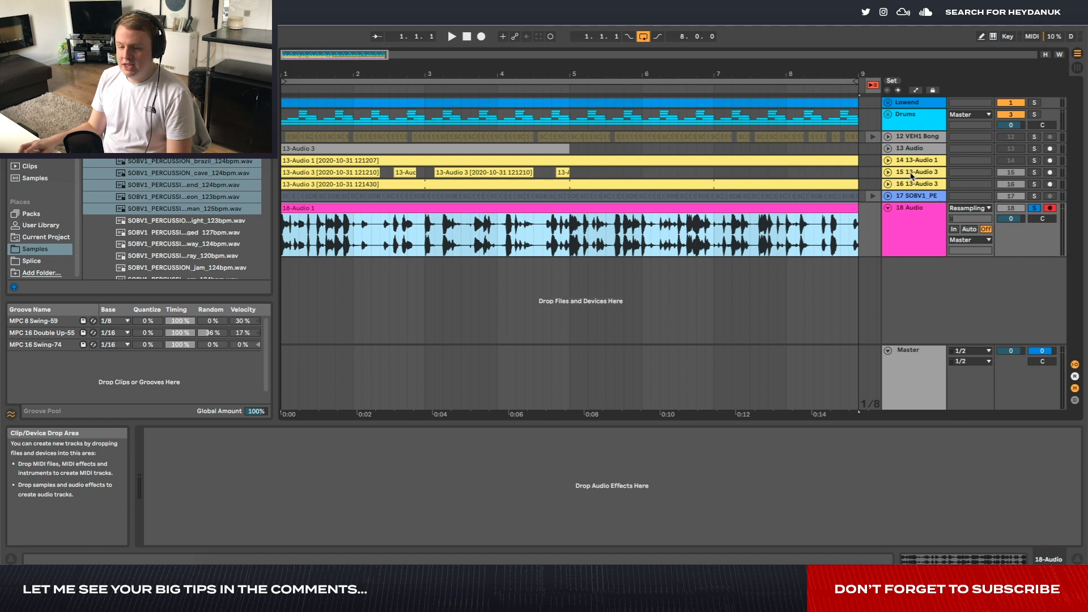
left_click(913, 173)
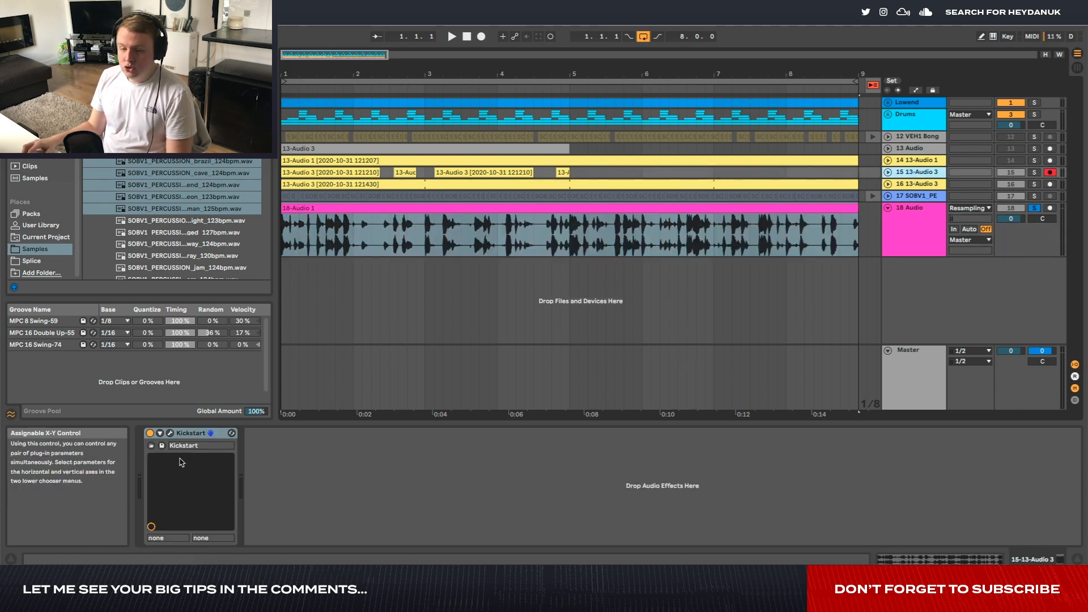
left_click(199, 433)
left_click(916, 238)
left_click(477, 480)
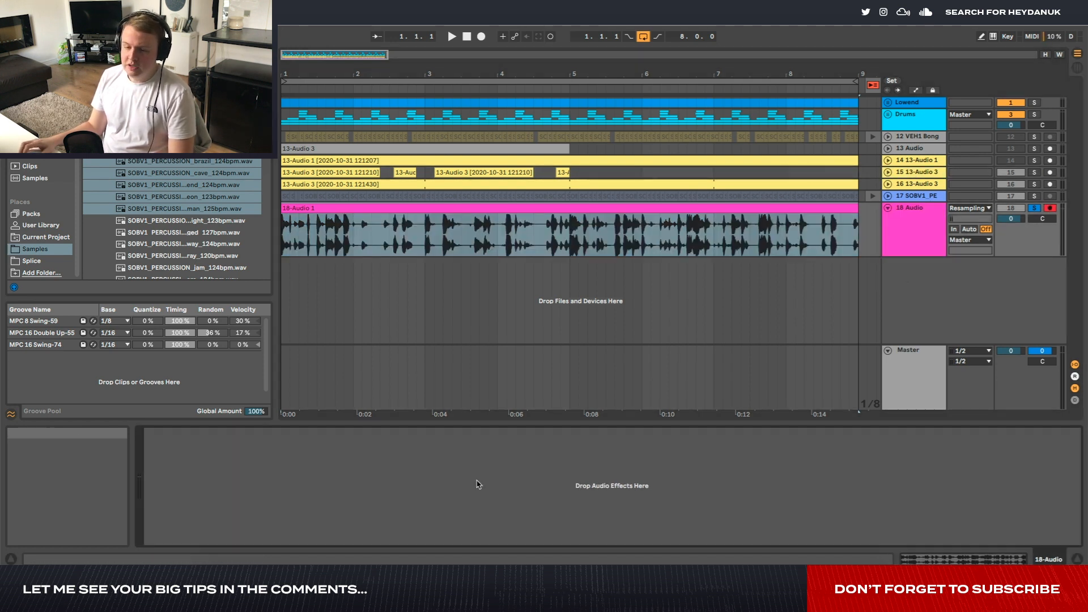
key("super+v")
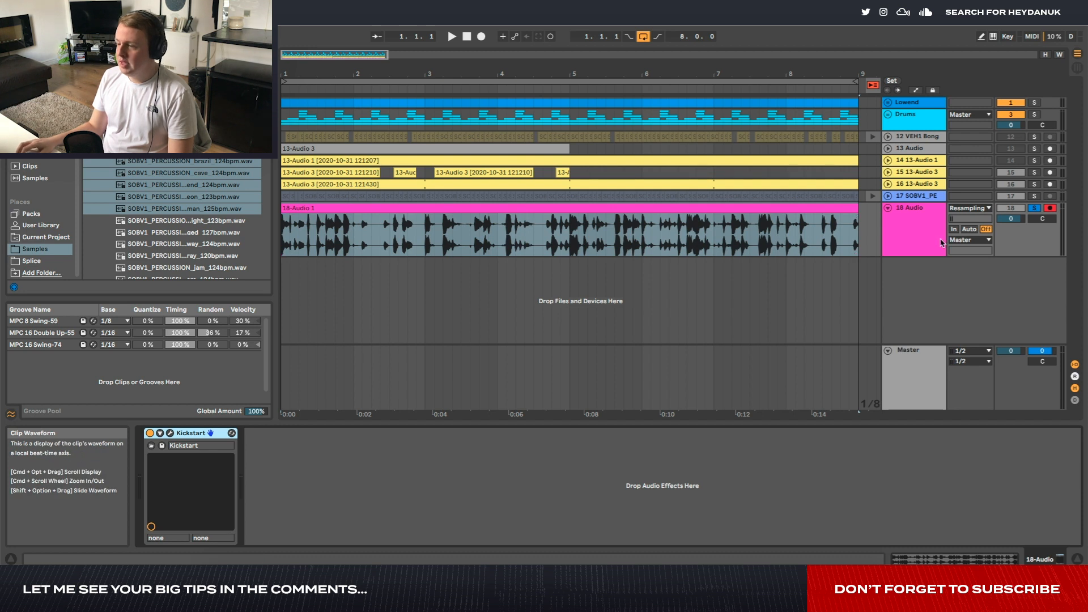
Lower track 18's volume to -11.8 dB and activate track 16 to hear it together with the chopped track 19 loop.
left_click_drag(1012, 218, 1012, 238)
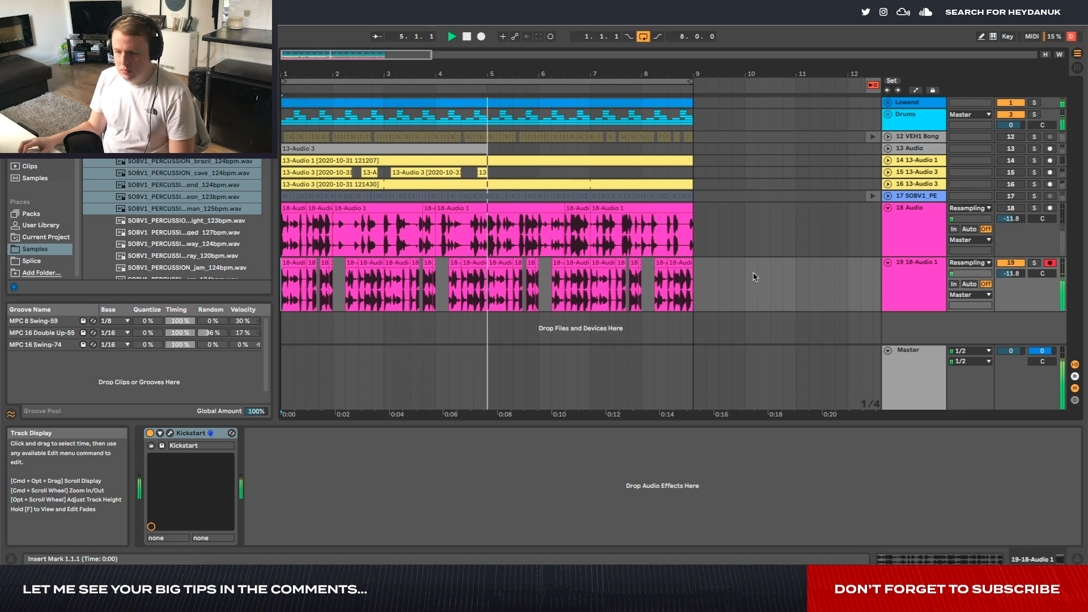
left_click(888, 263)
left_click(889, 210)
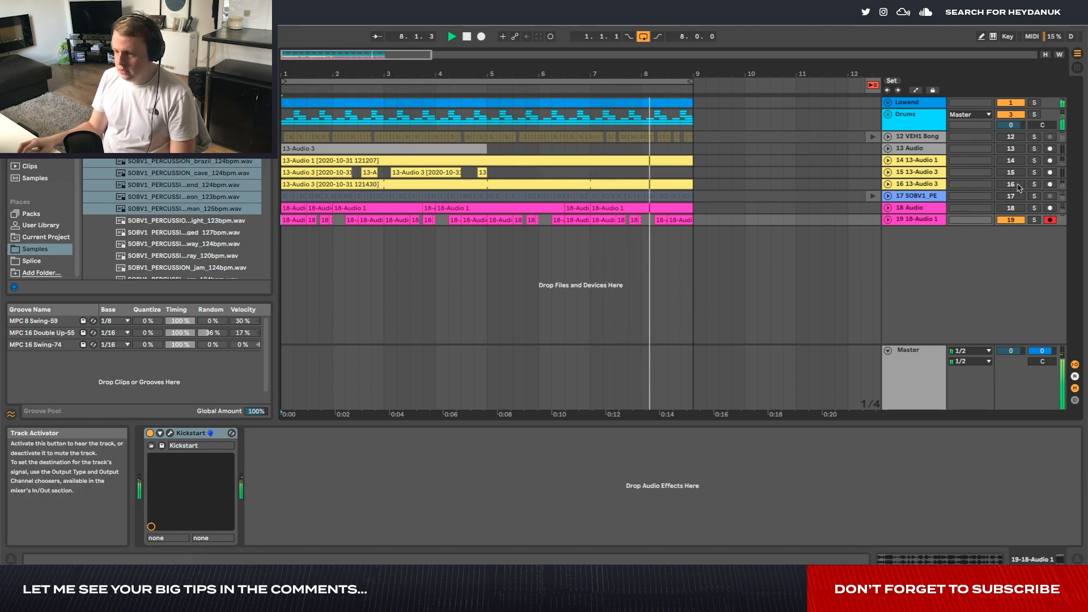
left_click(1017, 186)
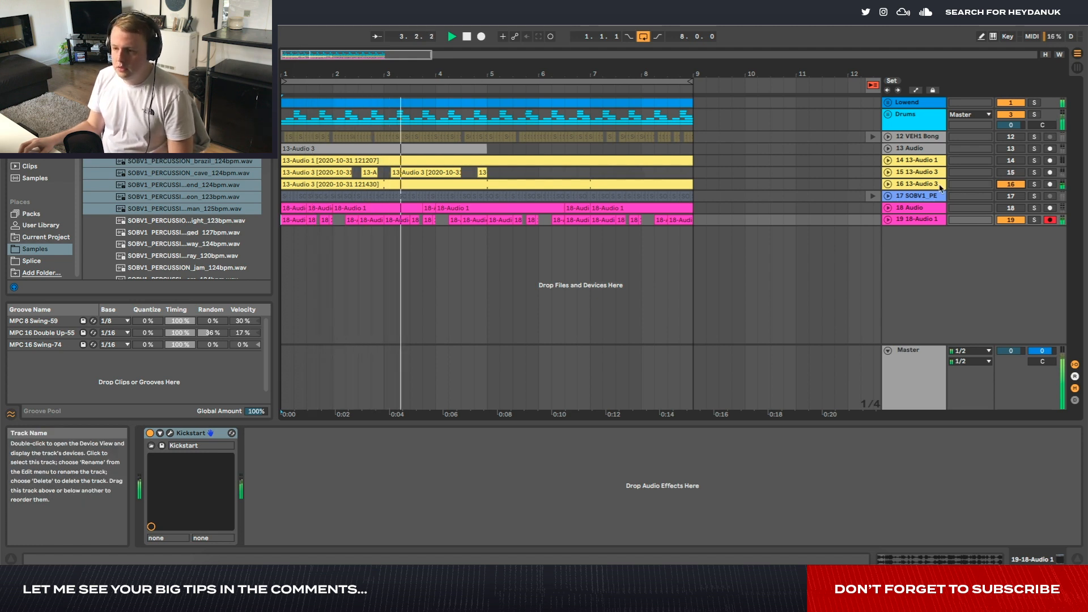
left_click(690, 220)
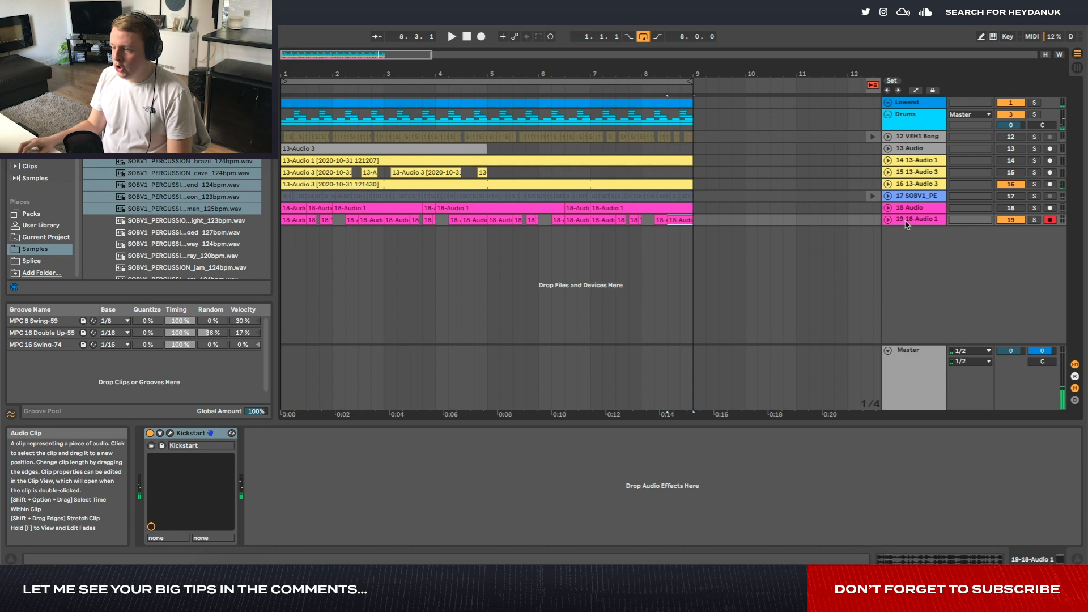
Consolidate all chopped clips on track 19 into a single eight-bar clip.
left_click(889, 219)
left_click(353, 183)
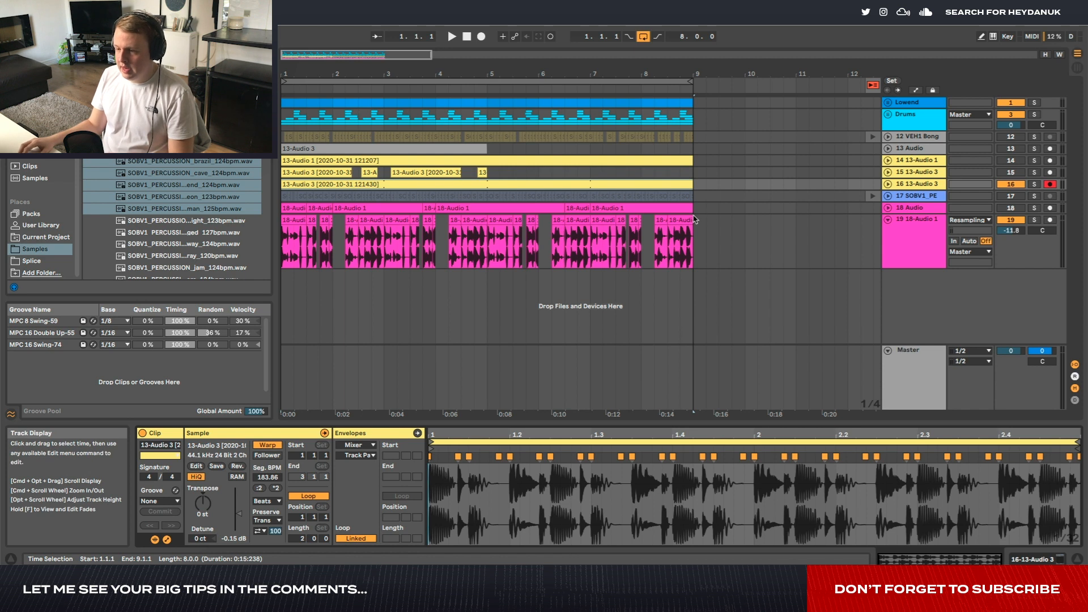
left_click(680, 244)
left_click(295, 231, "shift")
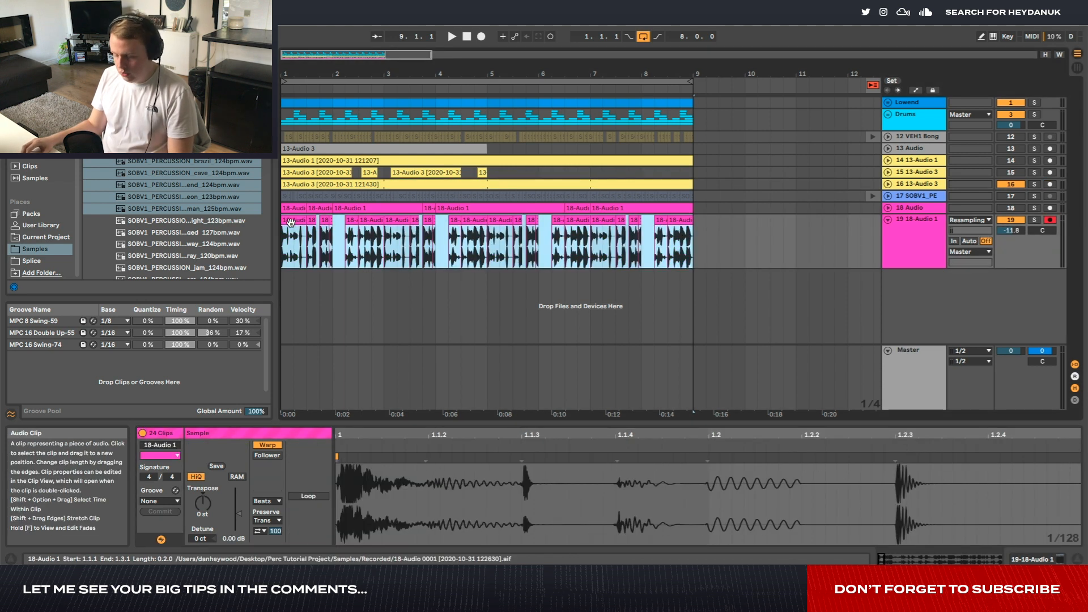
key("super+j")
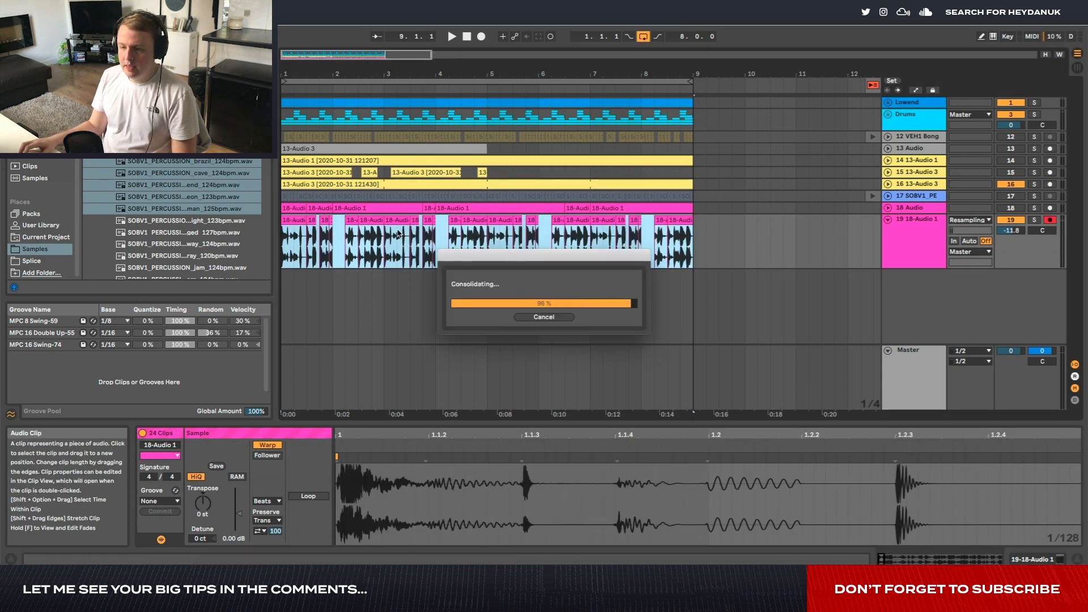
Apply and commit the MPC 16 Swing-74 groove on the consolidated track 19 clip and play it back.
left_click(160, 501)
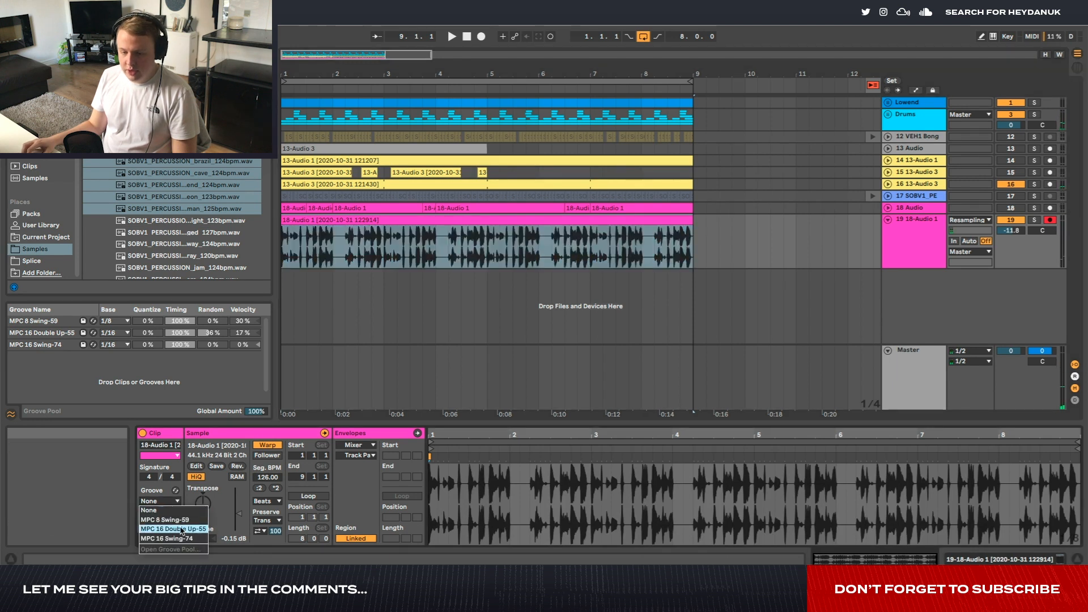
left_click(183, 538)
left_click(161, 512)
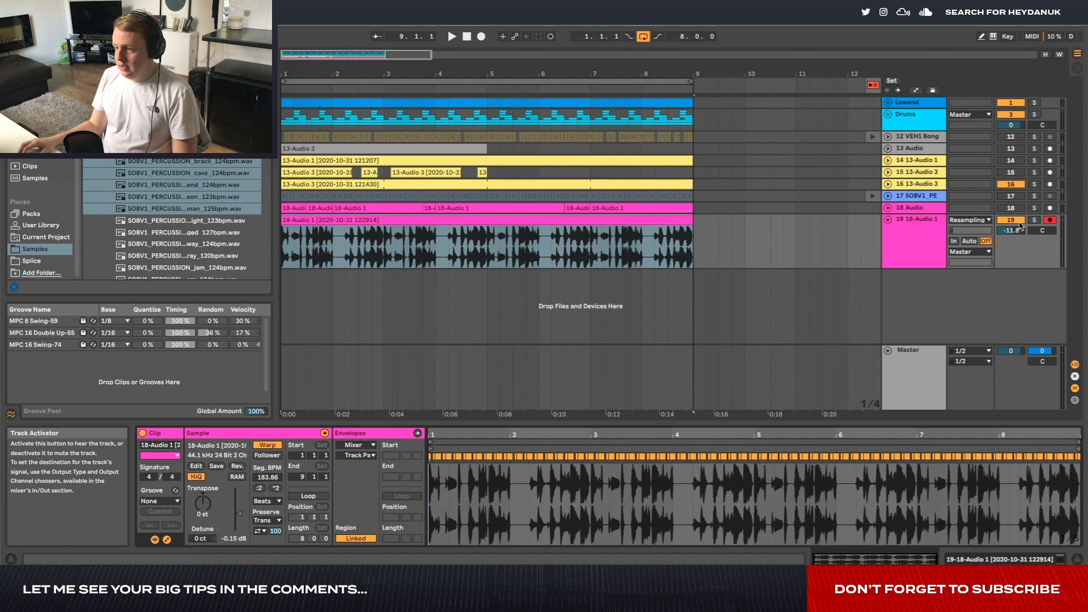
left_click(888, 220)
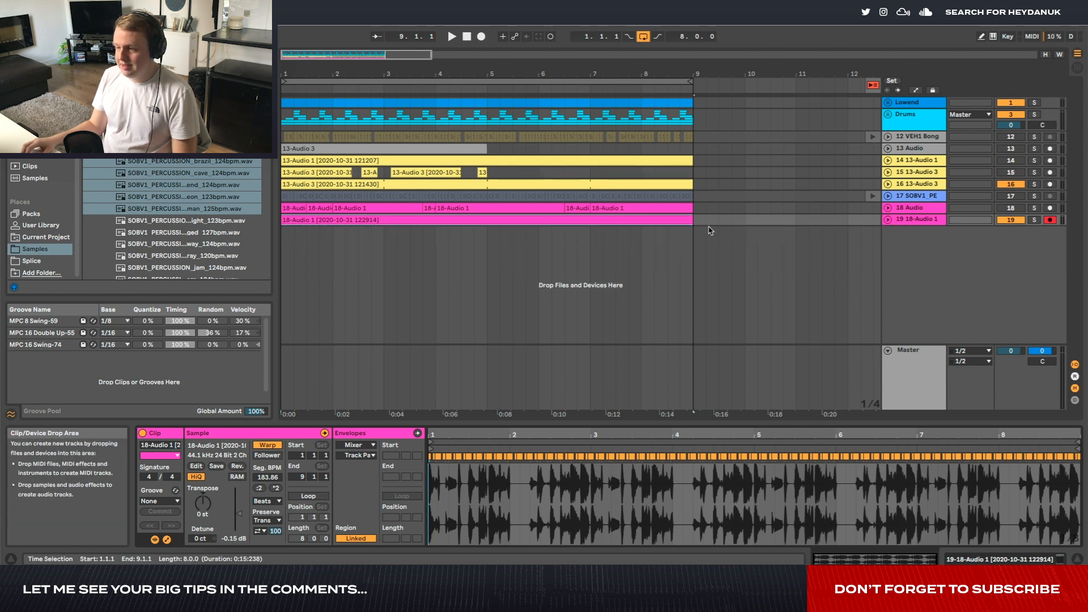
key("space")
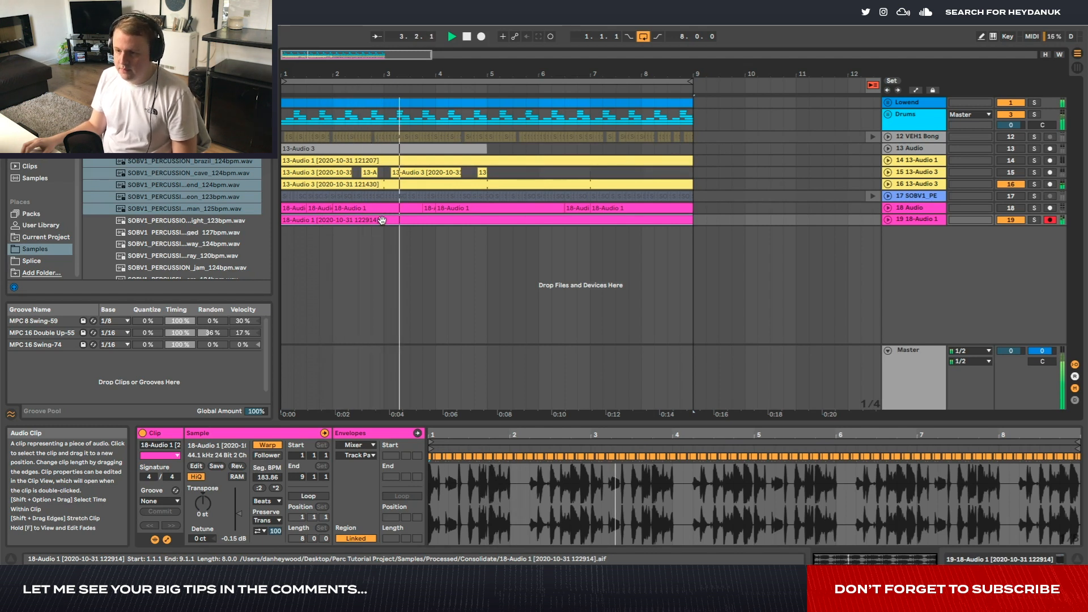
Move the 13-Audio 3 track 16 below the 18-Audio 1 track and compare both waveforms during playback.
left_click(888, 220)
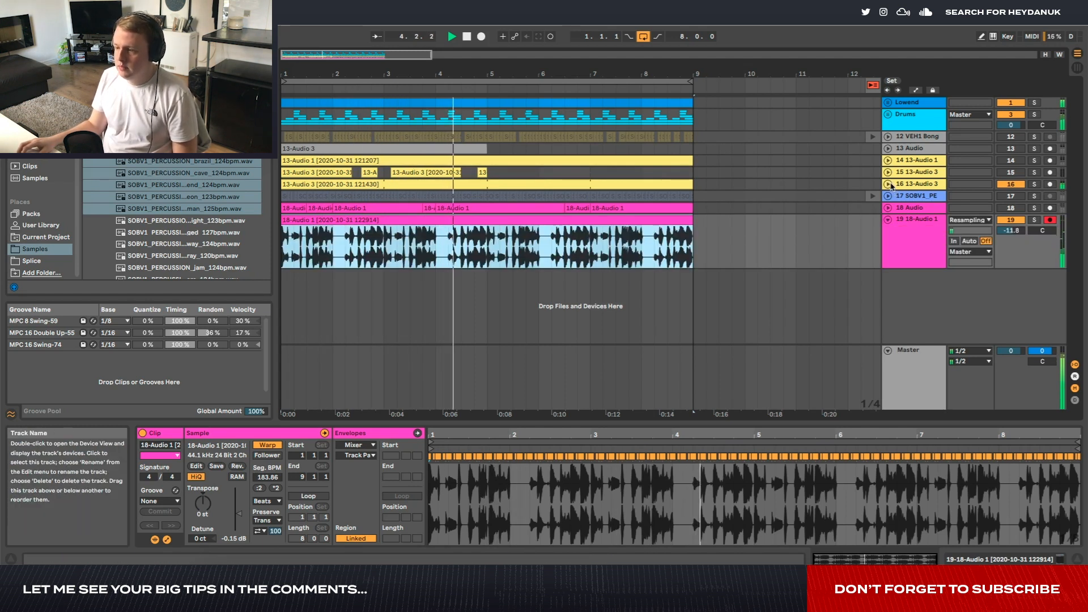
left_click(888, 185)
left_click(920, 187)
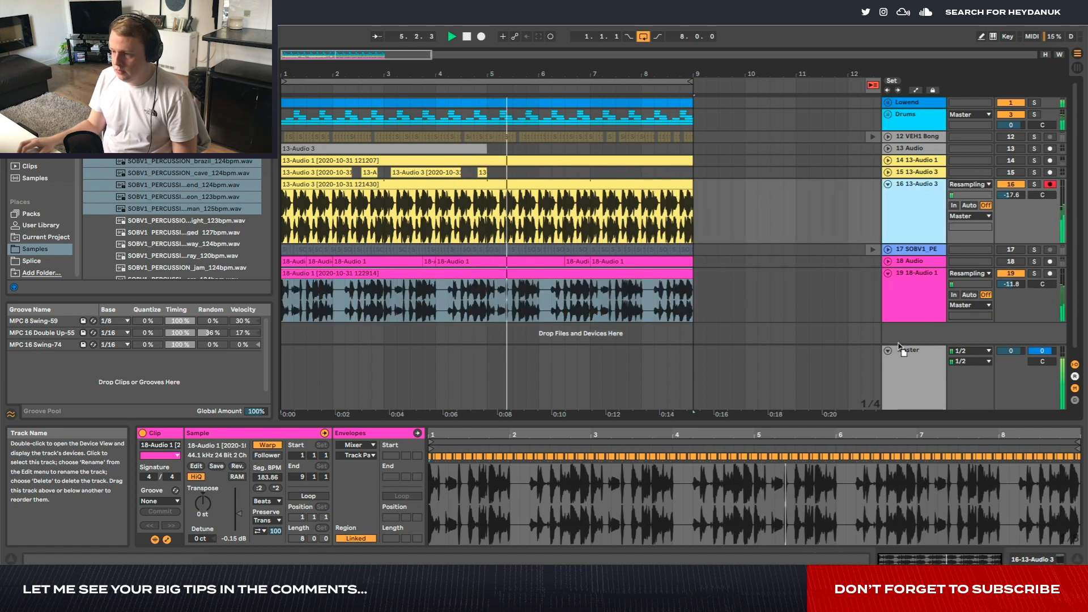
scroll(902, 337, "down", 1)
left_click_drag(902, 337, 901, 337)
key("plus")
key("plus")
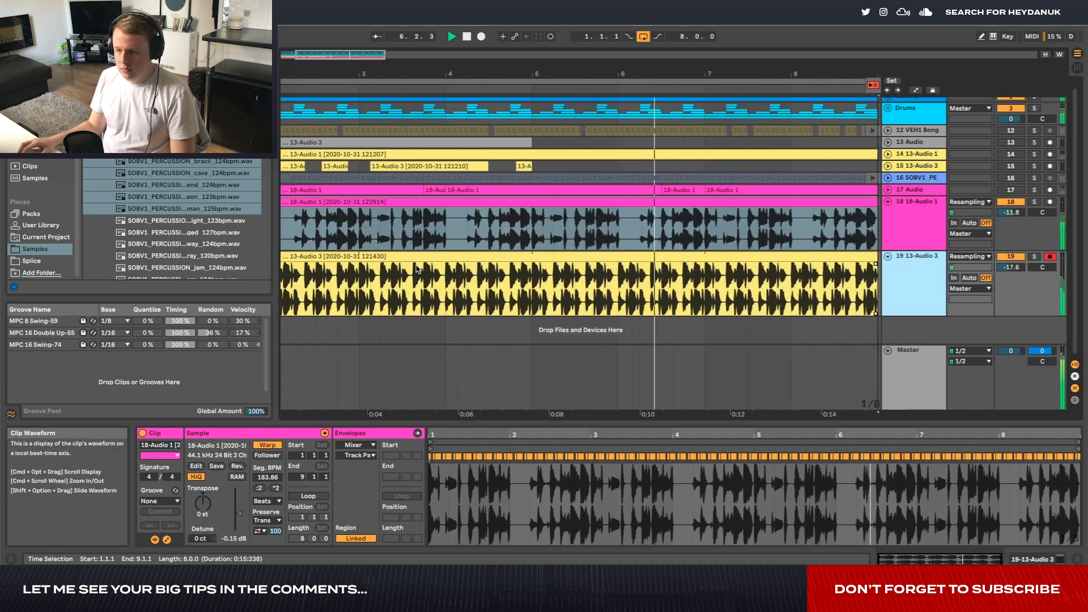
key("minus")
key("minus")
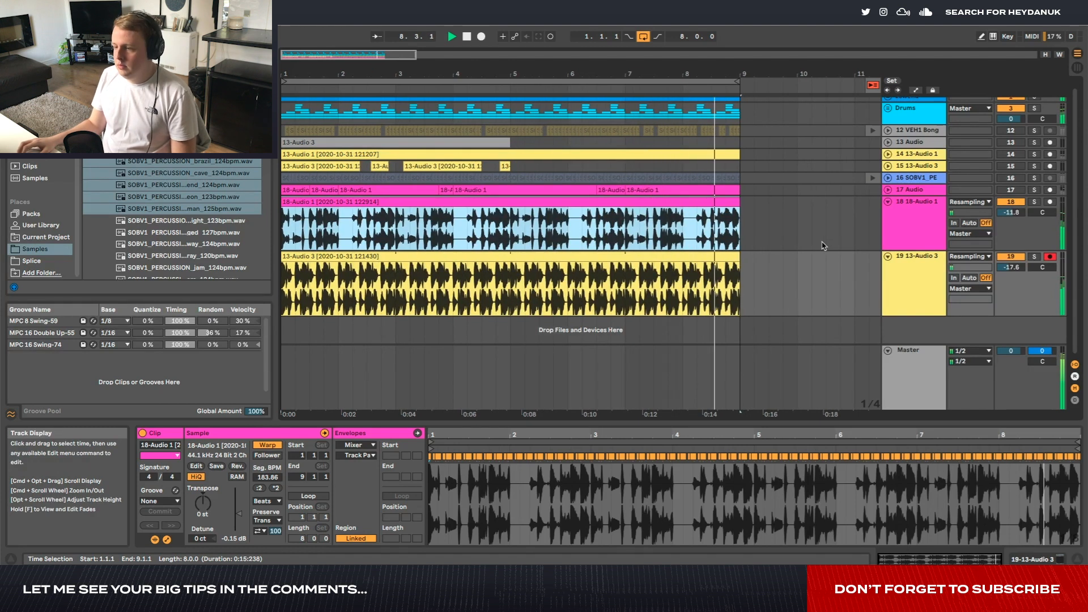
key("space")
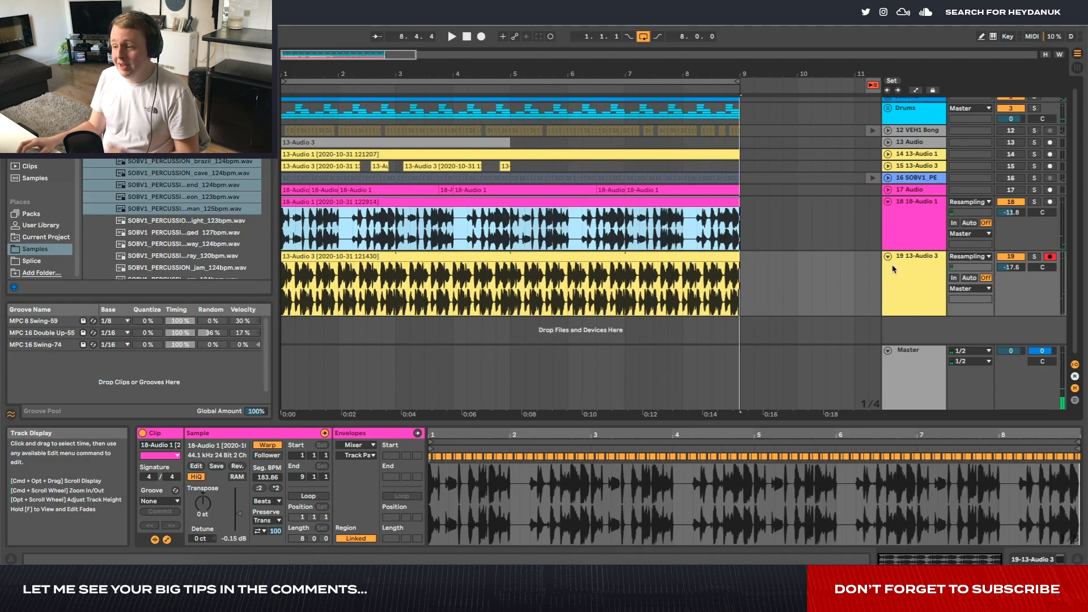
Cut gaps into the 13-Audio 3 clip on track 19 across bars 1 to 3 and repeat the four-bar result up to bar 9.
key("plus")
key("plus")
left_click_drag(394, 279, 276, 287)
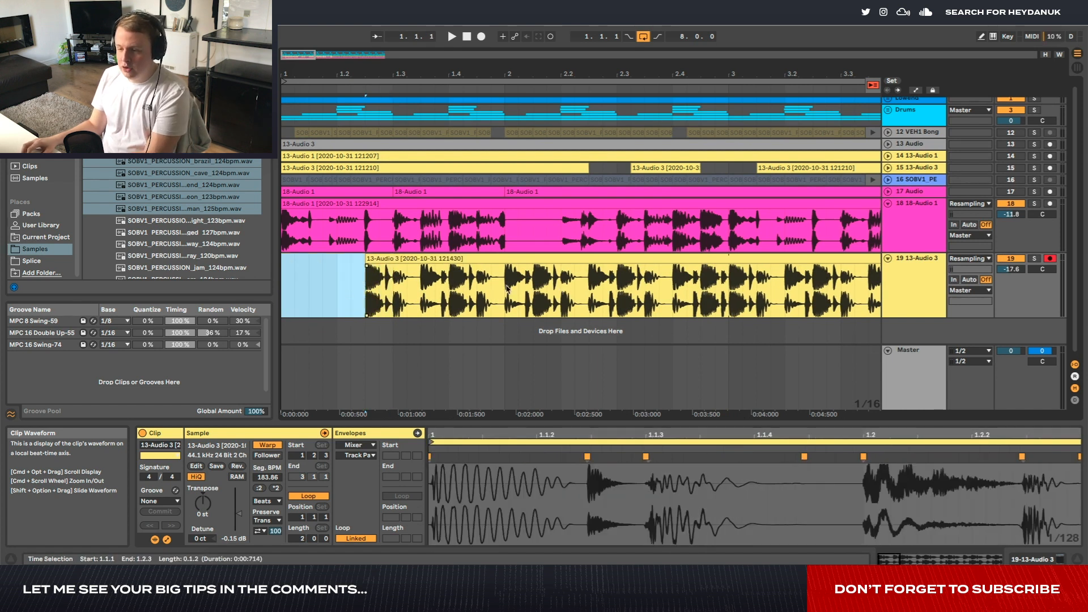
key("Delete")
left_click_drag(505, 287, 394, 288)
key("Delete")
left_click_drag(560, 285, 745, 282)
left_click_drag(745, 282, 756, 282)
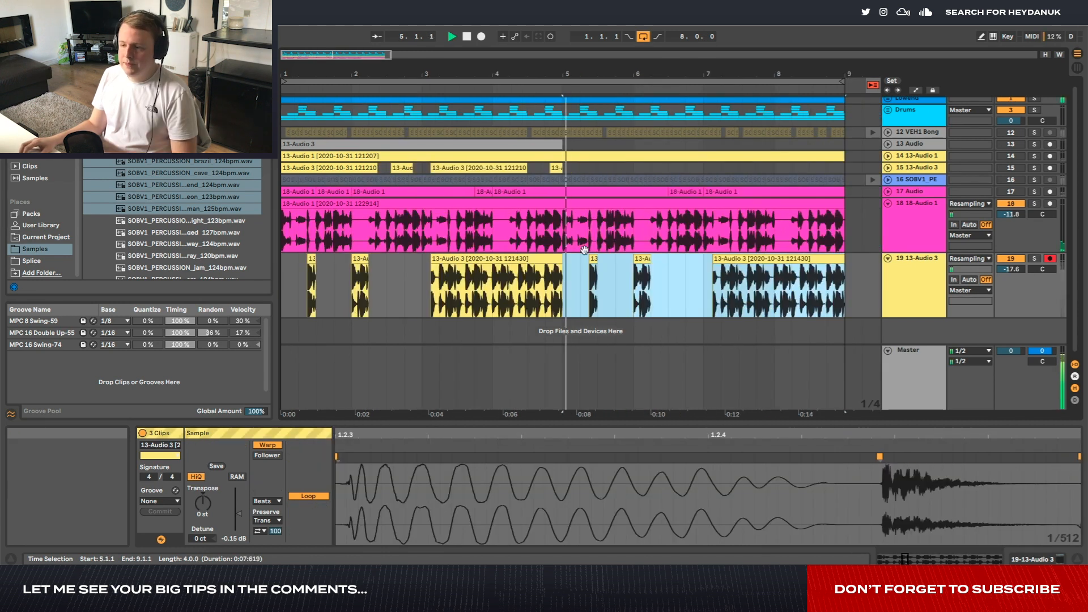
left_click(888, 258)
left_click(889, 208)
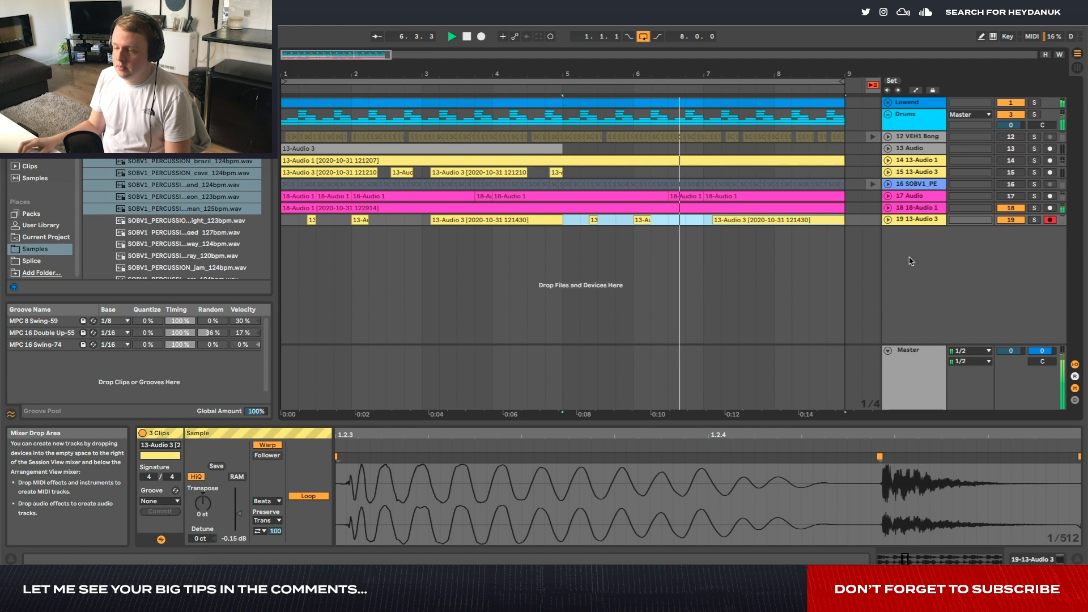
left_click(475, 220)
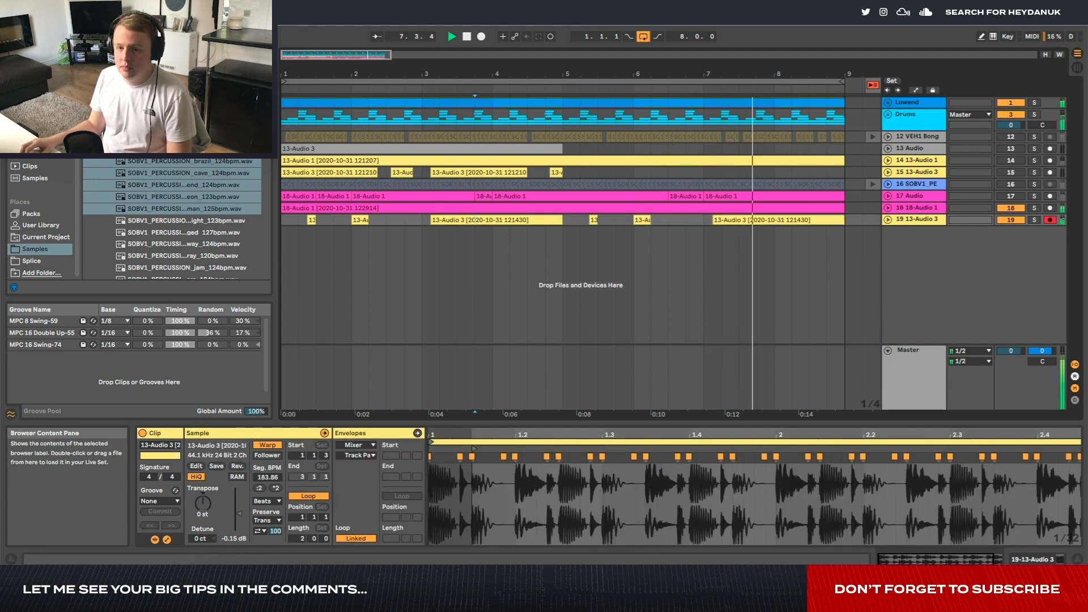
Find the SOBV1_BASS_drive_Gmin_127bpm.wav sample in the library and place it on a new track 20 from bar 1.
scroll(176, 221, "down", 15)
scroll(175, 221, "up", 3)
scroll(175, 222, "down", 4)
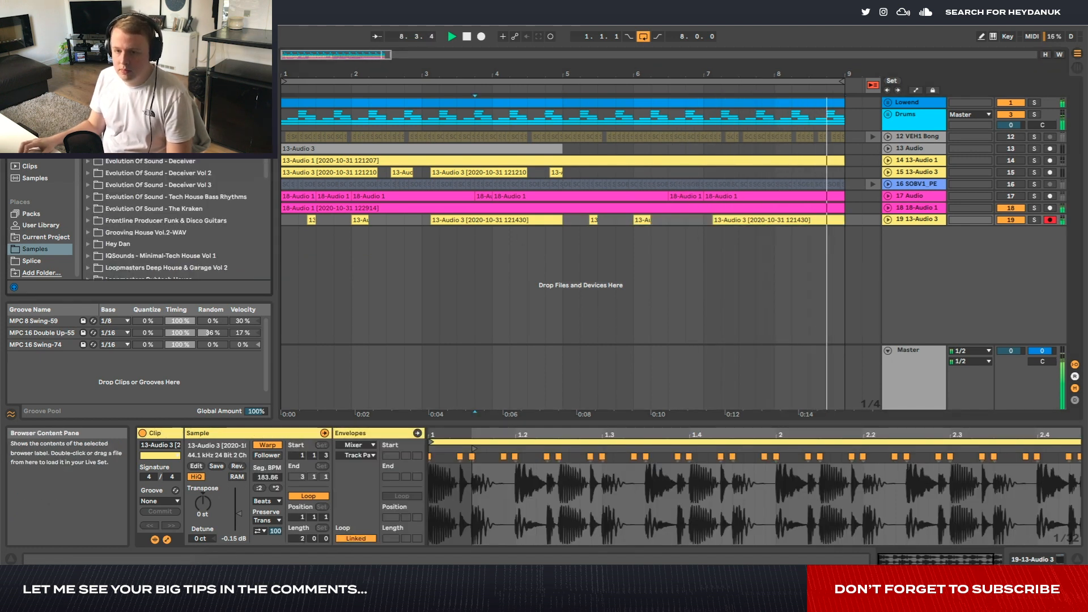
scroll(176, 221, "up", 3)
scroll(189, 170, "down", 10)
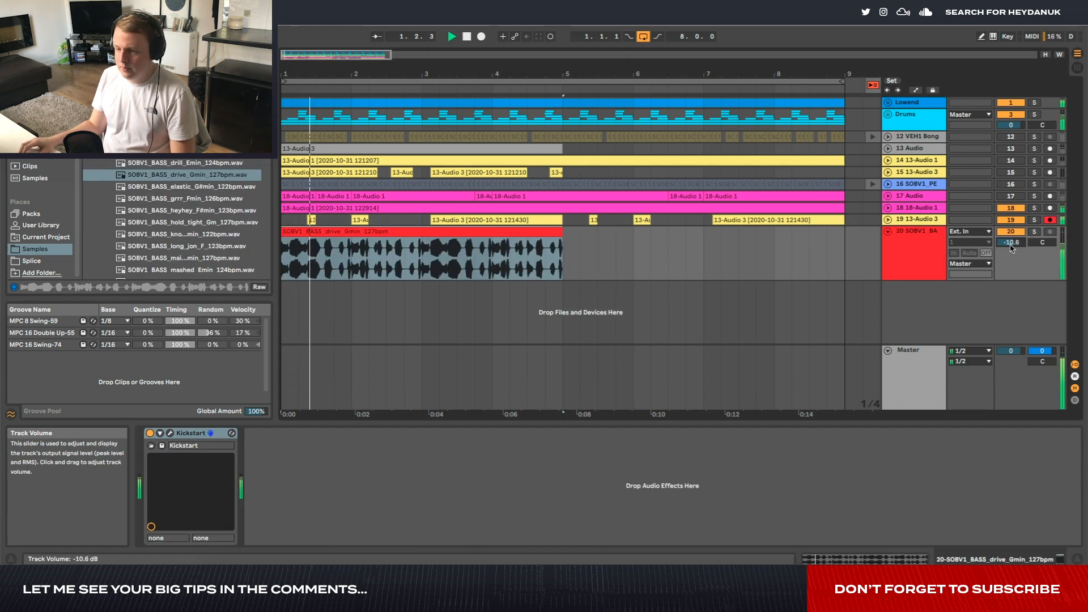
Lower the bass track 20 to -14.2 dB and duplicate its loop to fill bars 5 to 8.
left_click_drag(1012, 247, 1012, 246)
key("ctrl+d")
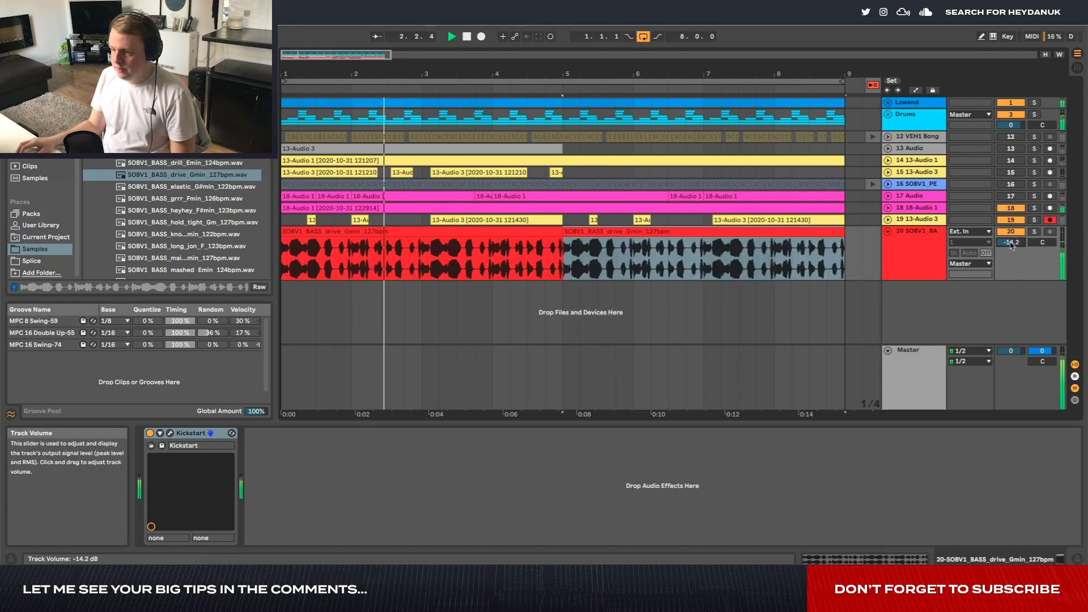
left_click(888, 231)
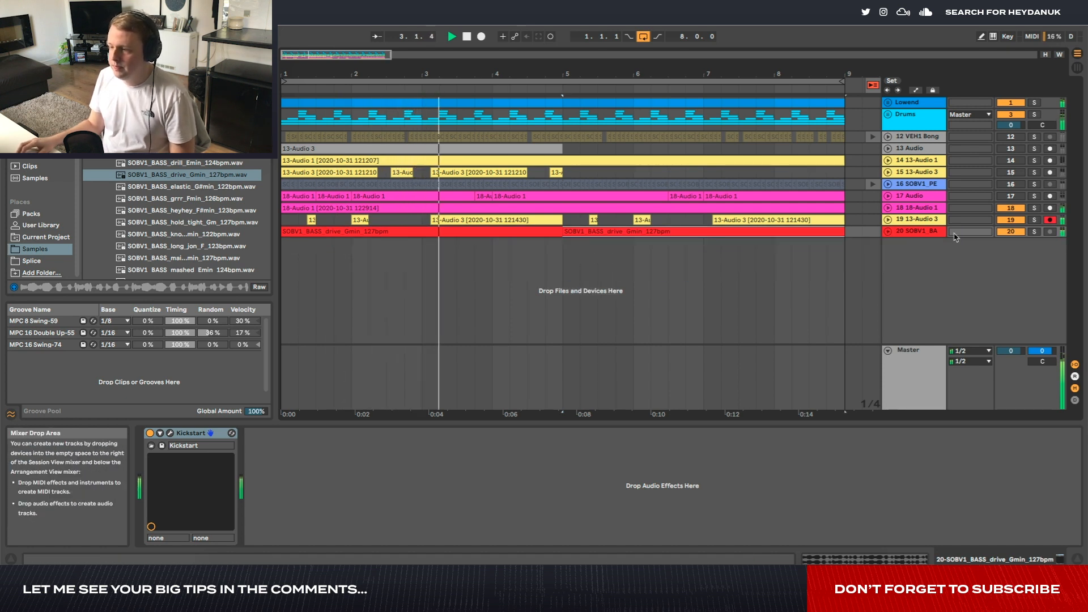
left_click(884, 232)
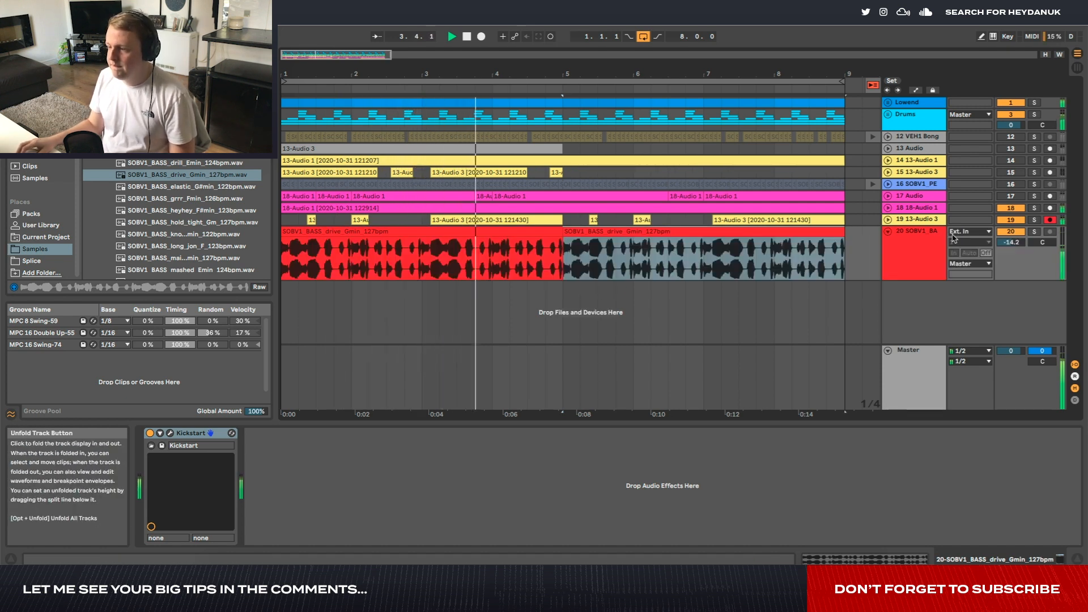
left_click(881, 232)
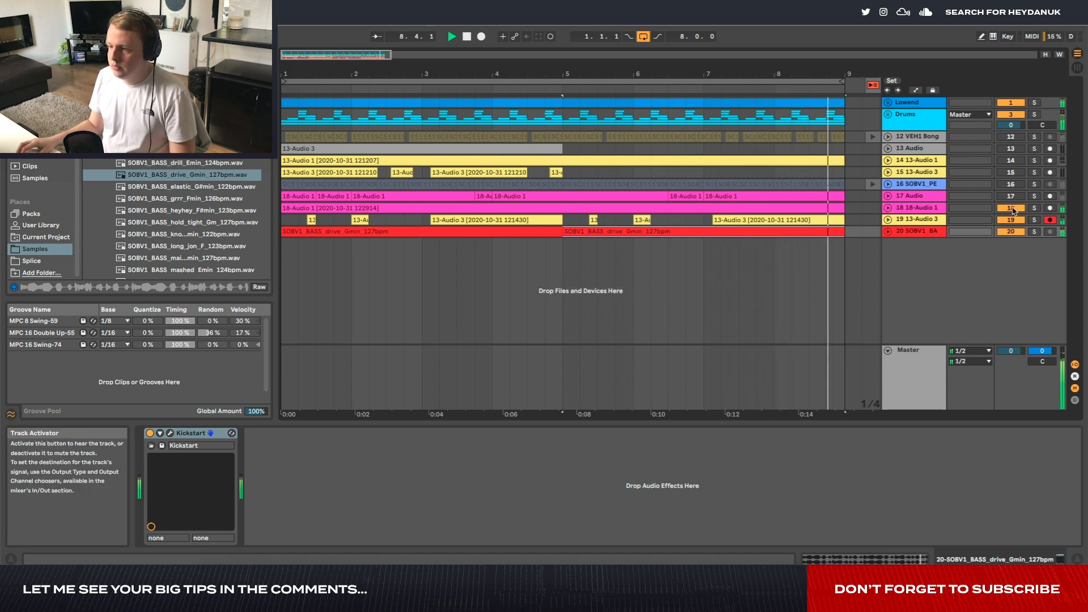
Activate percussion tracks 14 and 15 in place of tracks 18 and 19 and play the arrangement from the start.
left_click(1011, 162)
key("space")
left_click(305, 164)
key("space")
key("space")
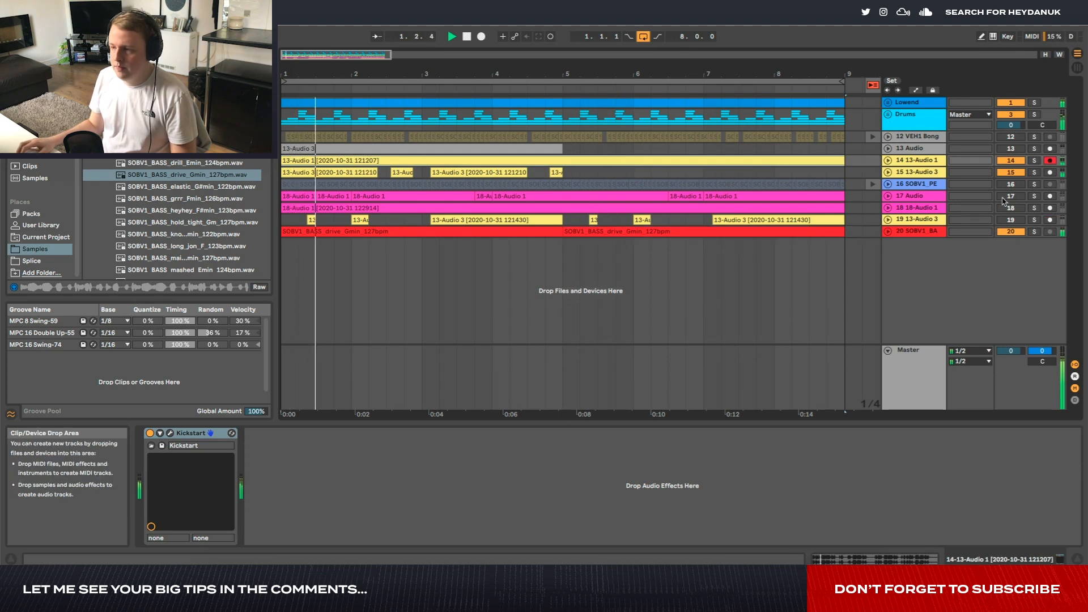
Expand tracks 14 and 15 and duplicate track 15's four-bar group of 13-Audio 3 clips to fill bars 5 to 8.
left_click(888, 160)
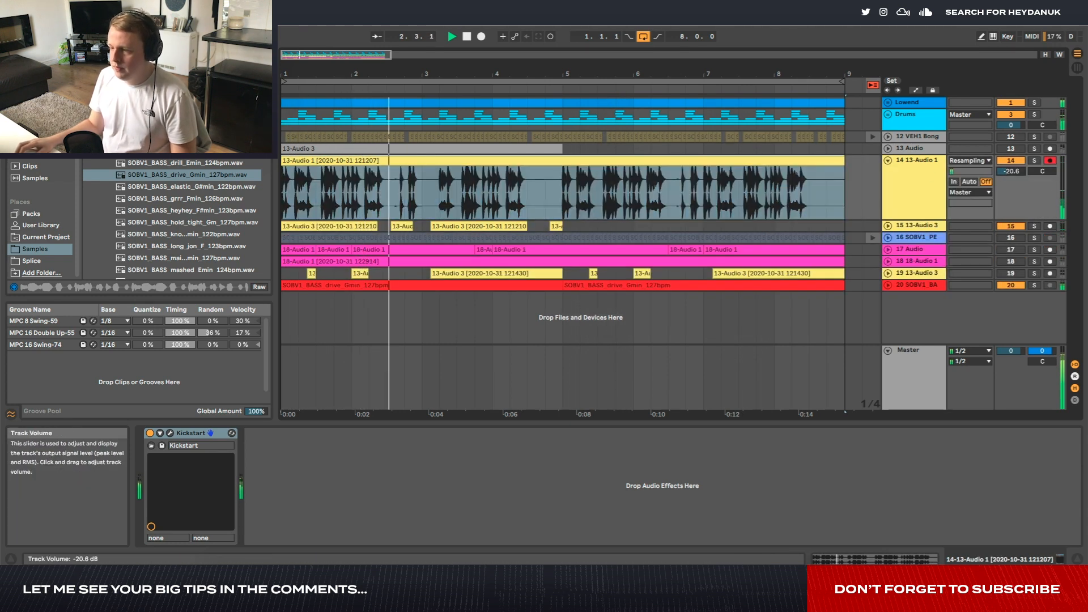
left_click(888, 226)
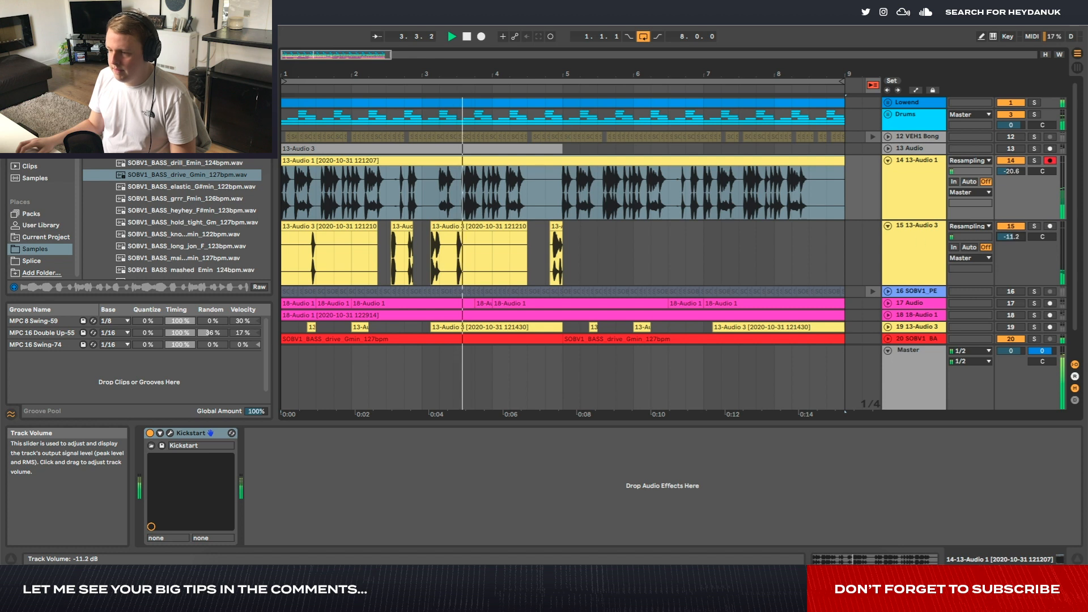
left_click(557, 227)
left_click(290, 227, "shift")
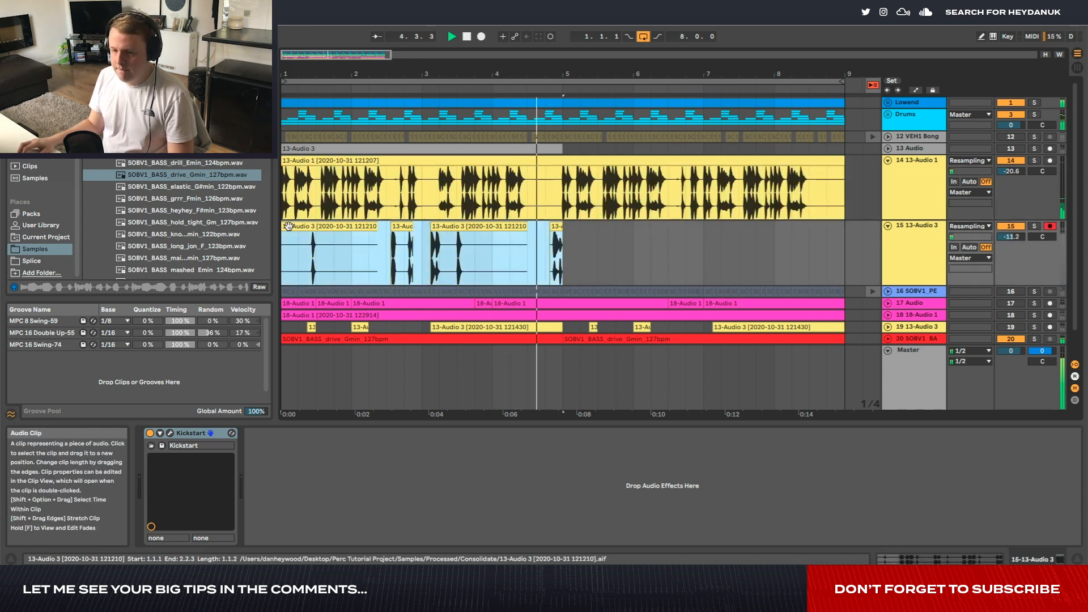
key("super+d")
key("minus")
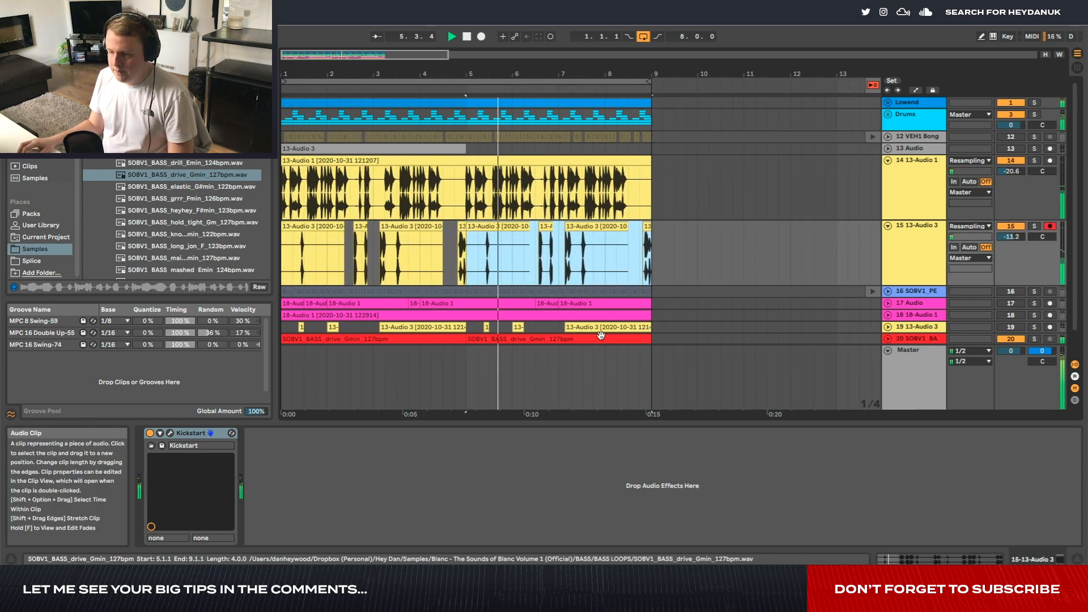
Collapse tracks 14, 15 and 19, and undo the last change on track 19 to restore its gapped clips.
left_click(600, 328)
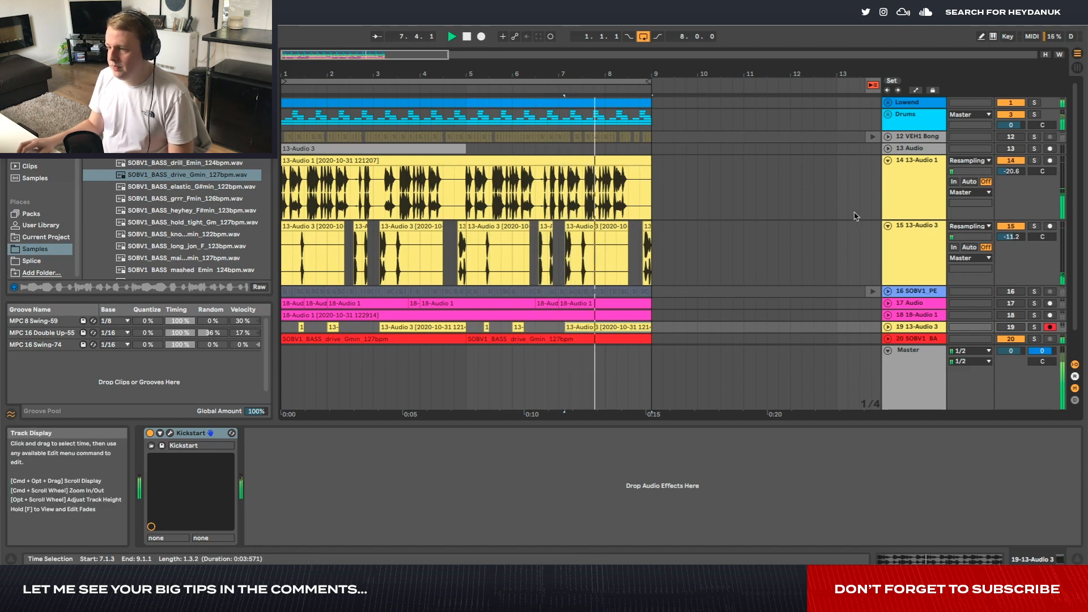
left_click(888, 225)
left_click(888, 160)
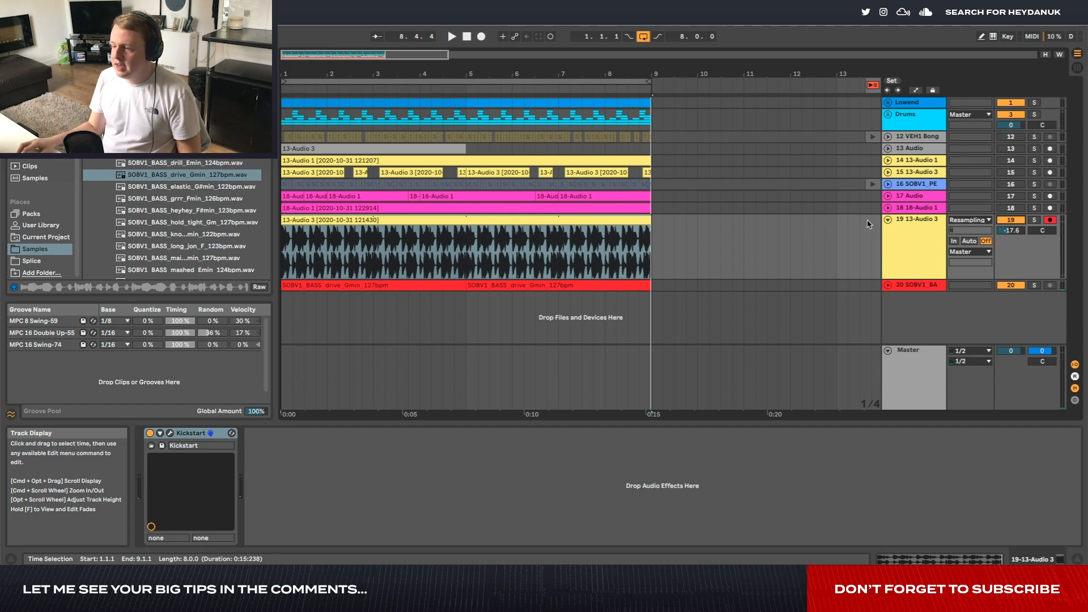
left_click(889, 220)
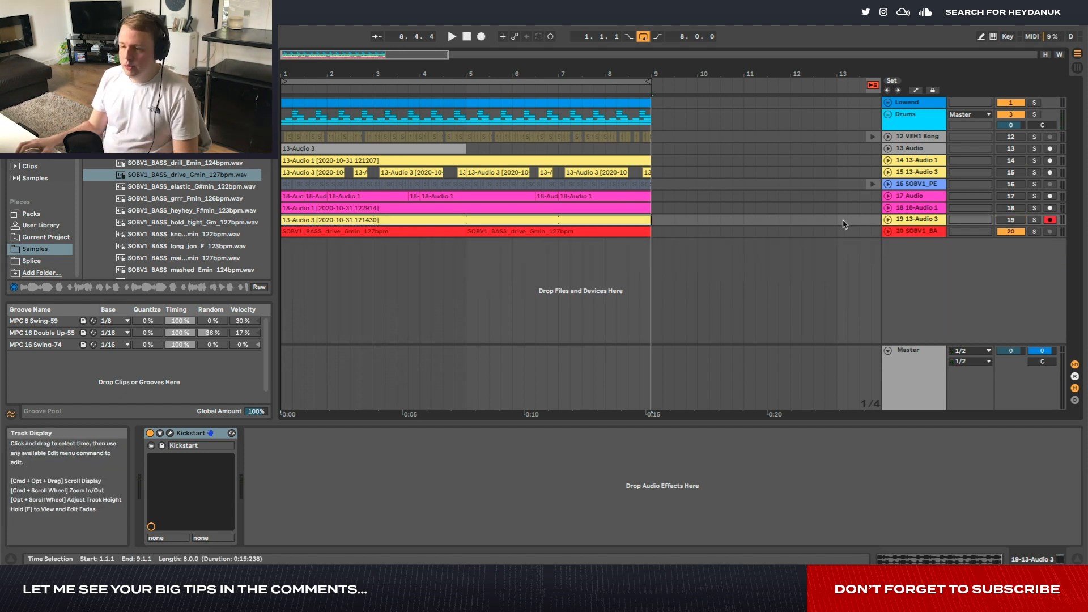
key("super+z")
left_click(803, 221)
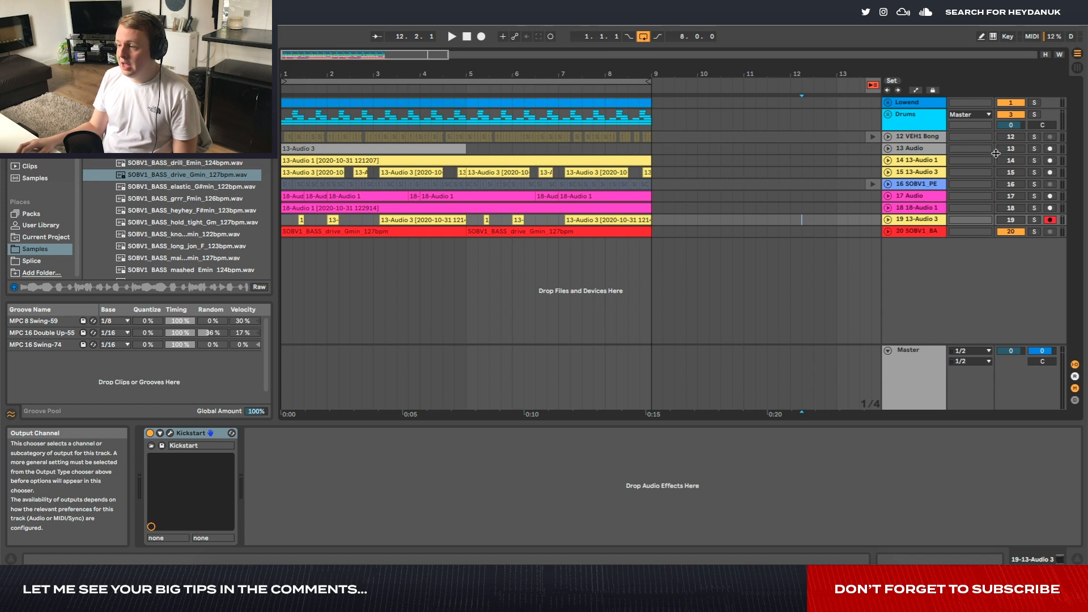
Switch to Session View and add a new MIDI track after bass track 20.
key("Tab")
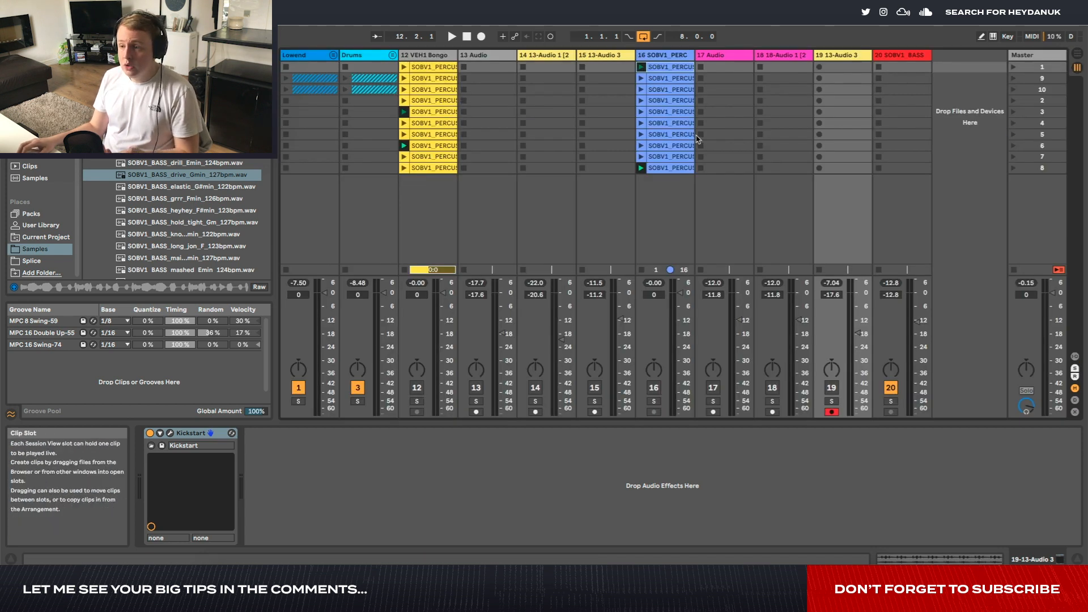
left_click(922, 56)
key("ctrl+shift+t")
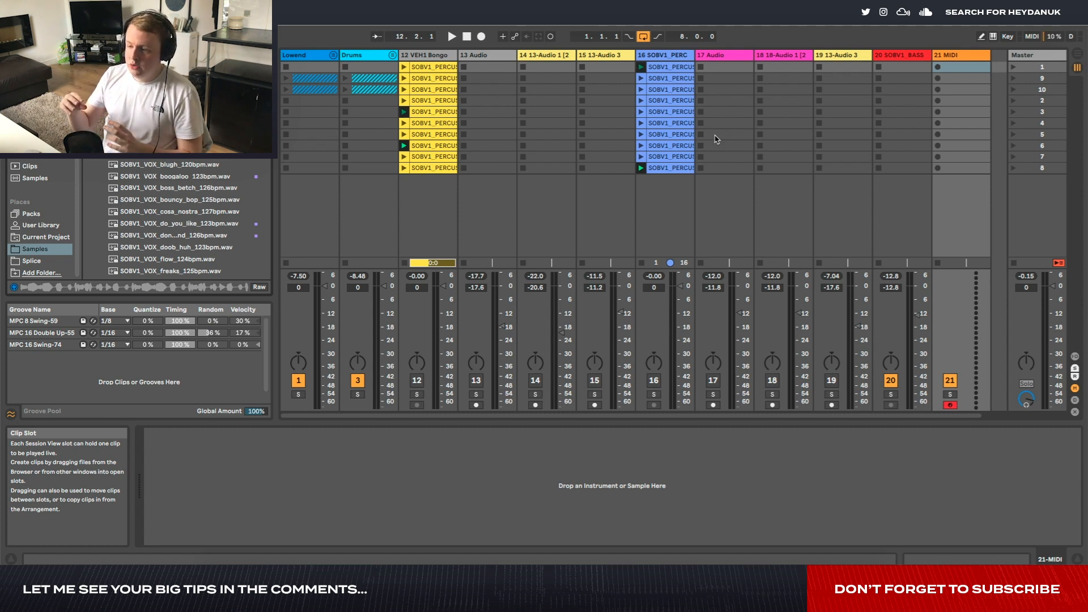
Examine the launch and follow-action settings of the bang_the_drum clip on track 16, and mark track 21's empty slots from scene 1 to scene 8.
left_click(674, 68)
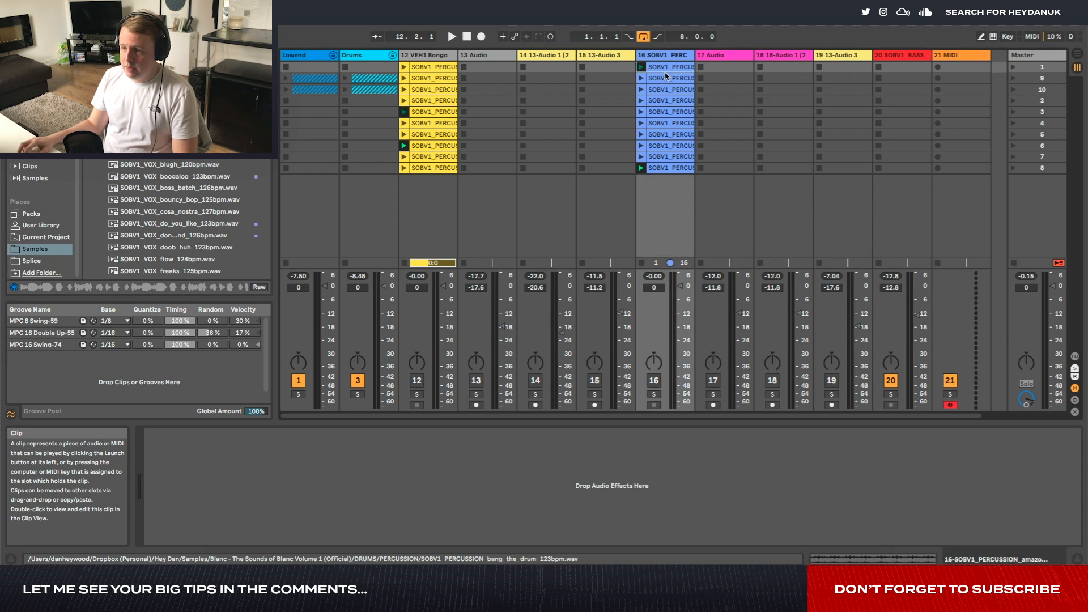
double_click(668, 78)
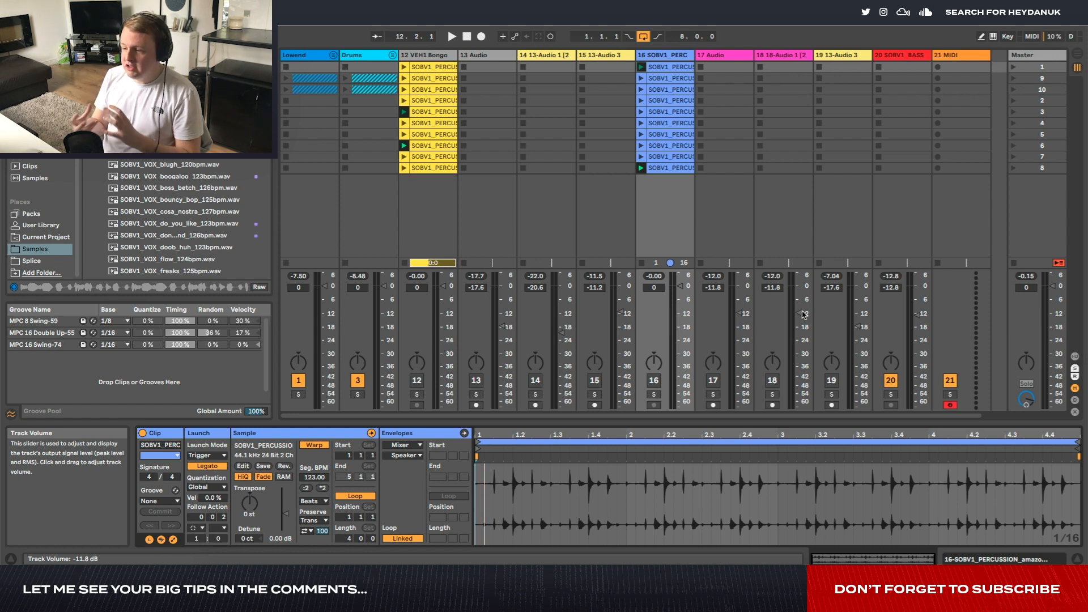
left_click(961, 68)
left_click(963, 171, "shift")
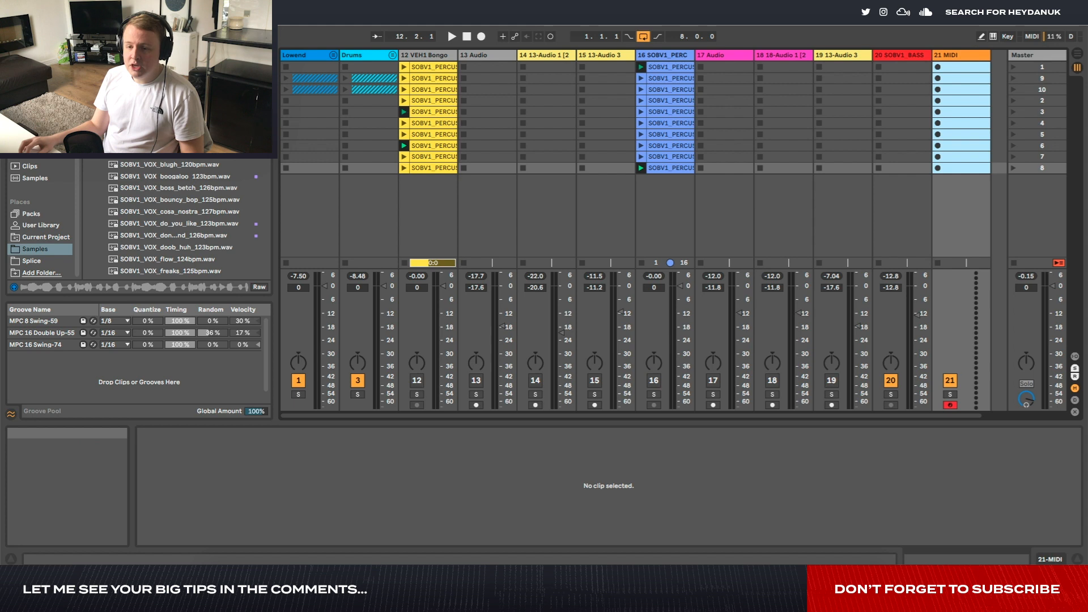
Load SOBV1_VOX_boss_betch_126bpm.wav and SOBV1_VOX_do_you_like_123bpm.wav into the first two clip slots of track 21.
left_click(208, 178)
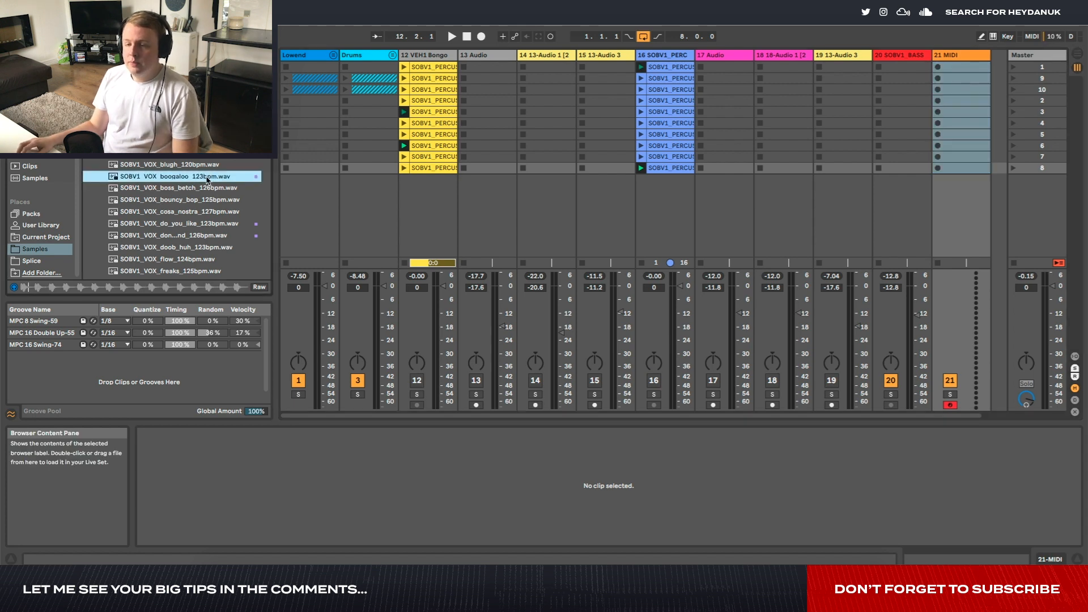
left_click(207, 188)
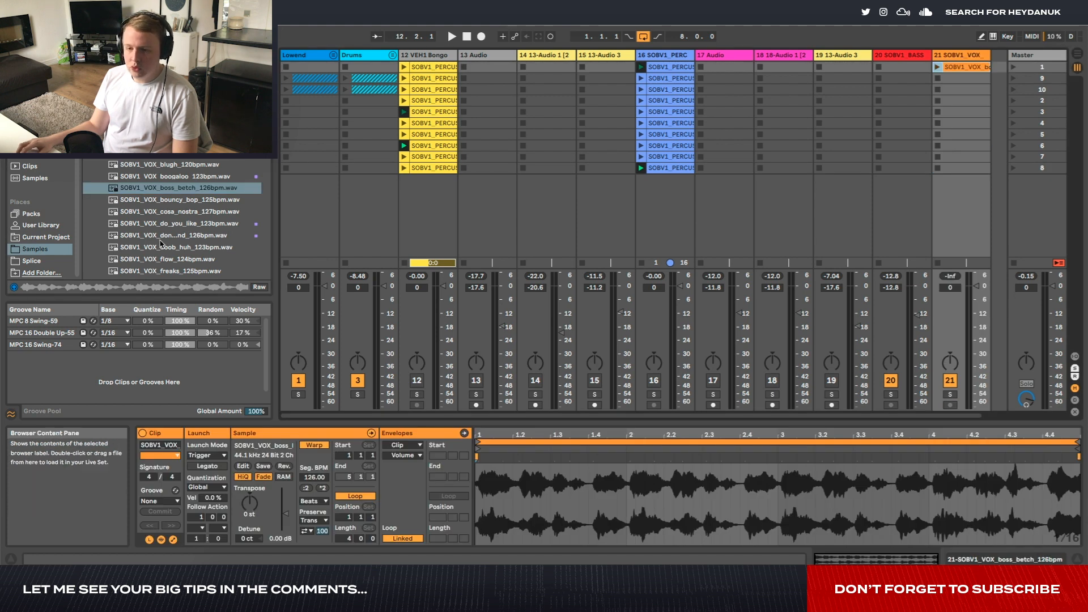
left_click(190, 232)
left_click(195, 224)
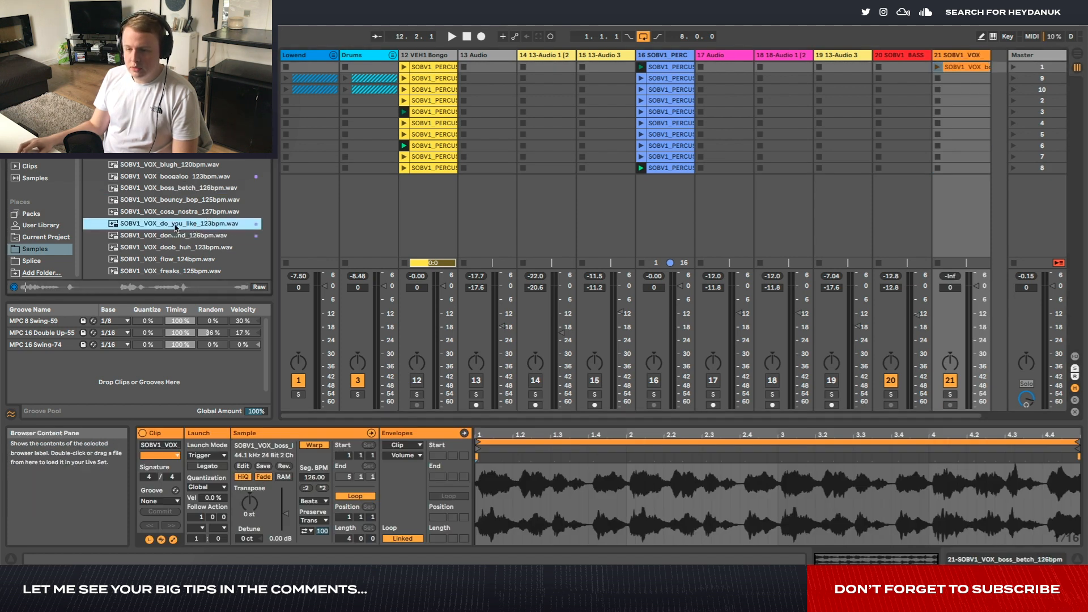
left_click_drag(597, 188, 962, 78)
Audition more vocal samples and load SOBV1_VOX_flow_124bpm.wav and SOBV1_VOX_im_not_124bpm.wav into the third and fourth slots of track 21.
scroll(170, 221, "down", 3)
left_click(169, 219)
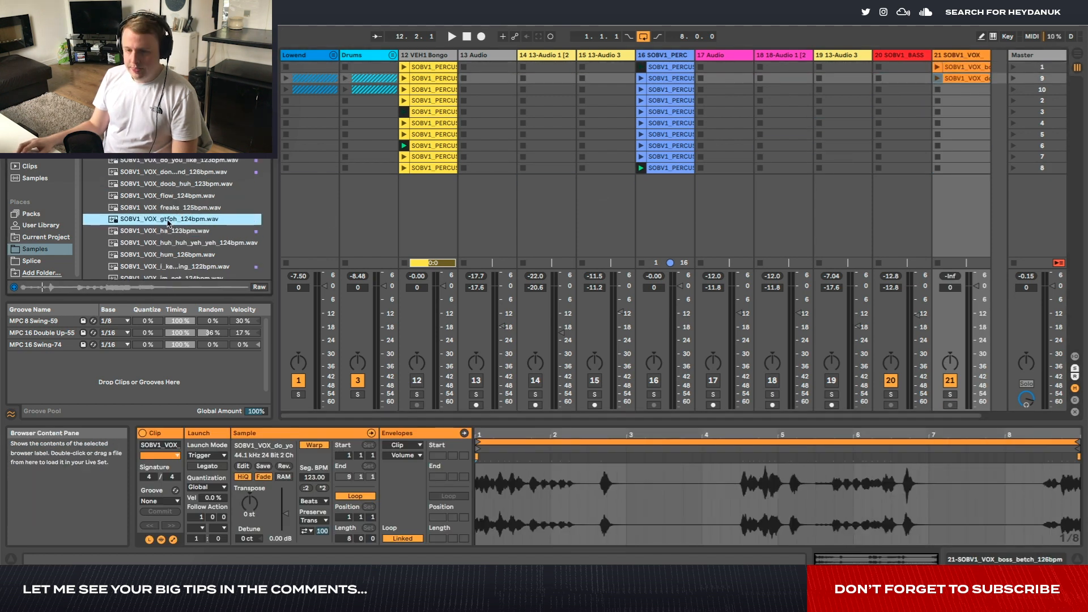
key("Up")
left_click(172, 198)
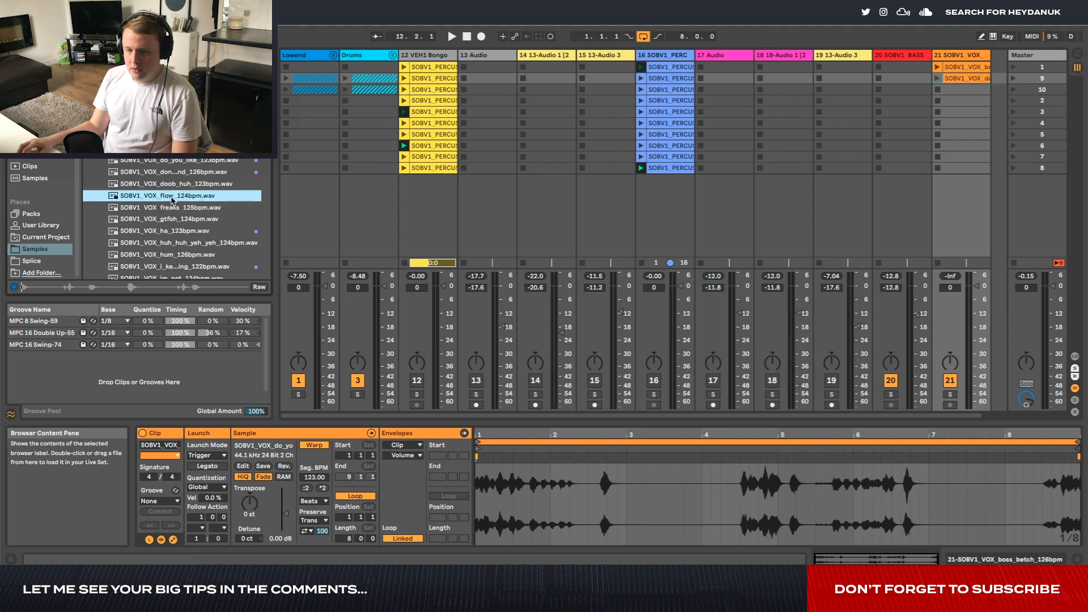
left_click_drag(172, 198, 962, 89)
scroll(212, 226, "down", 3)
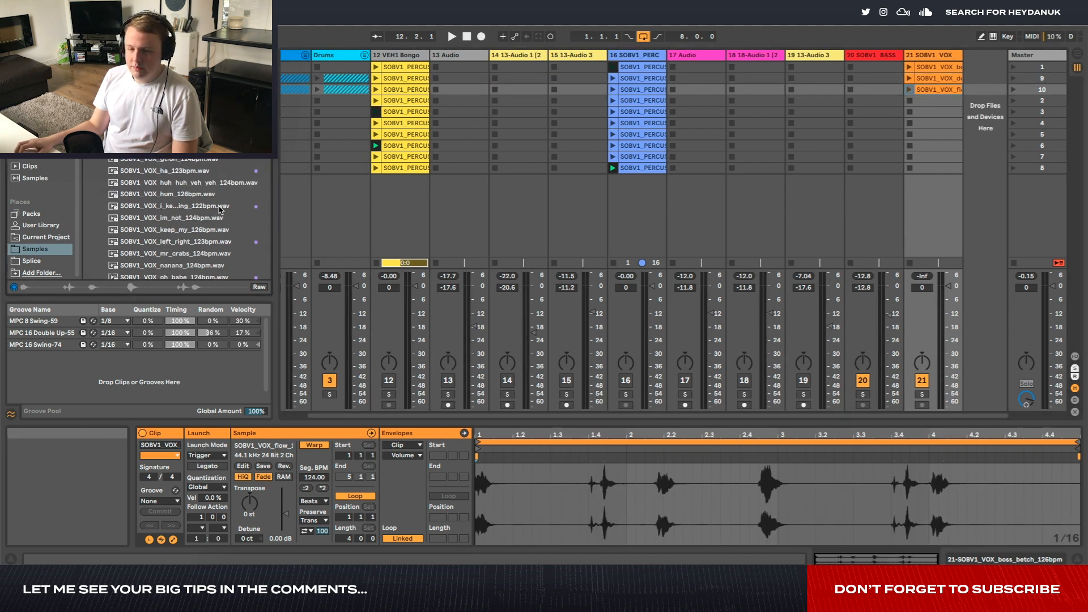
left_click(212, 218)
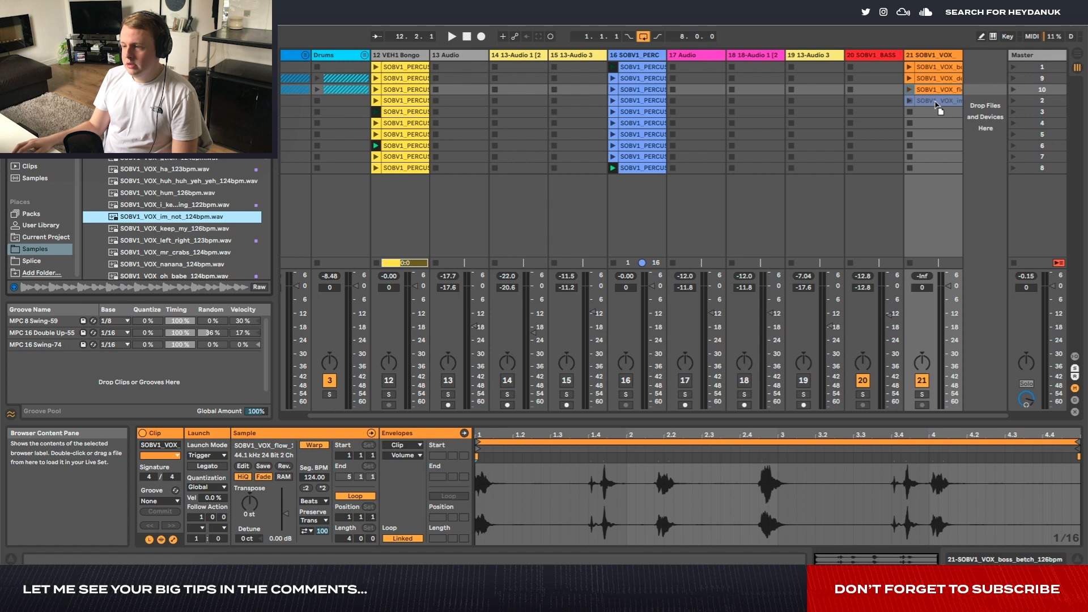
left_click_drag(935, 101, 936, 101)
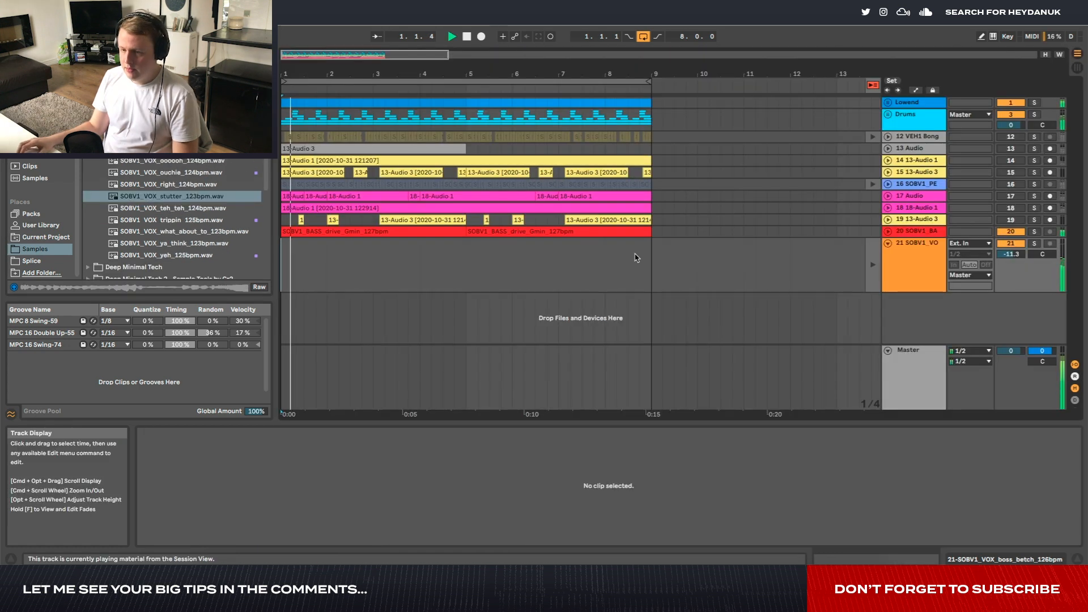
Lower the vocal track 21 to -13.2 dB while the arrangement plays.
left_click_drag(1022, 254, 1023, 258)
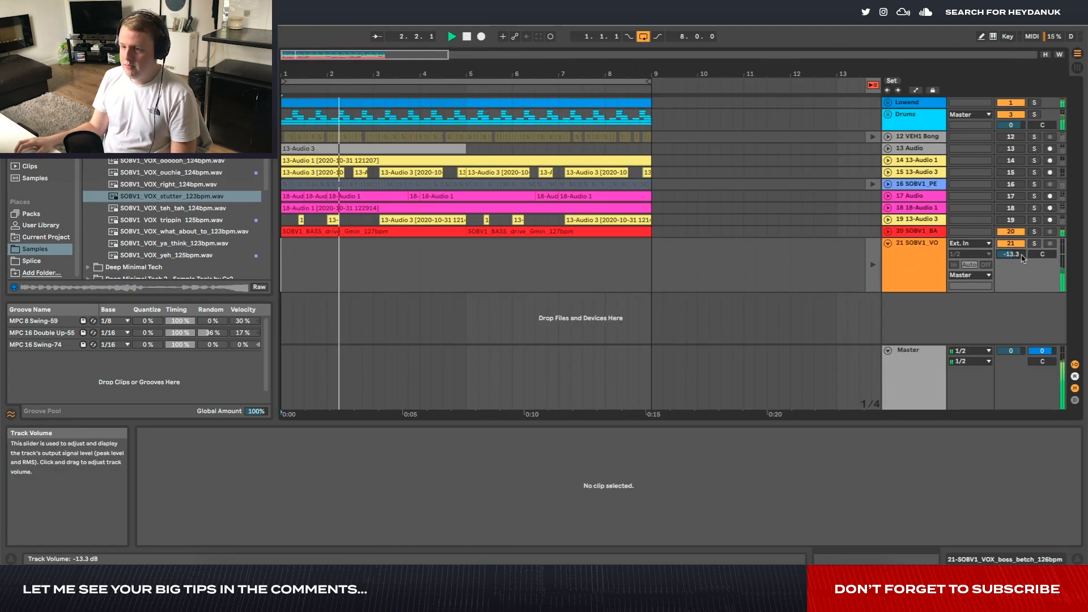
left_click_drag(1017, 255, 1017, 254)
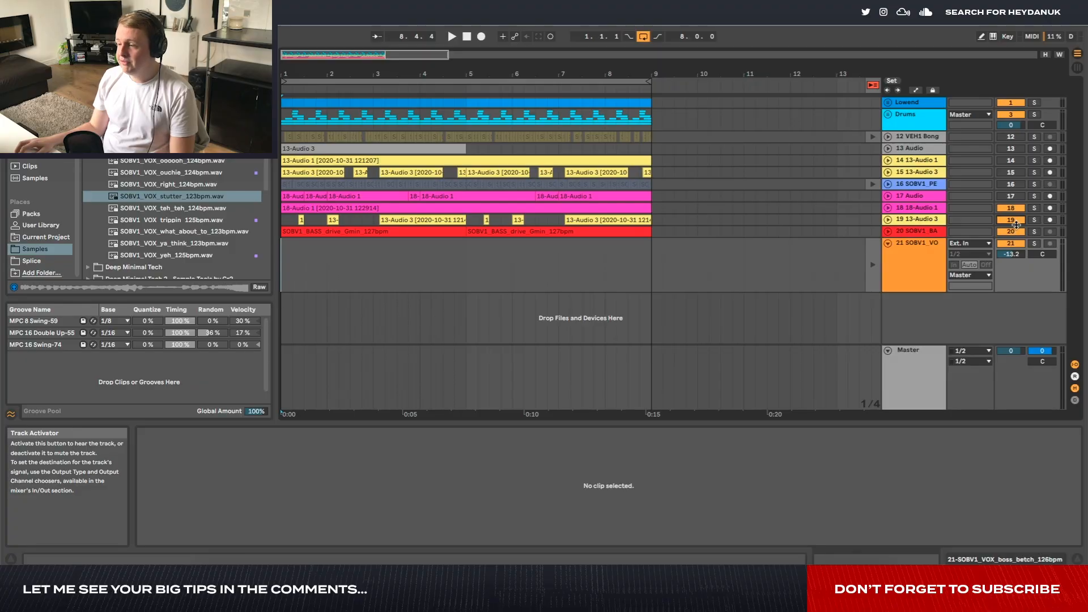
Mute vocal track 21 and bass track 20, and audition percussion tracks 18 and 19 with the drums.
left_click(1012, 245)
key("space")
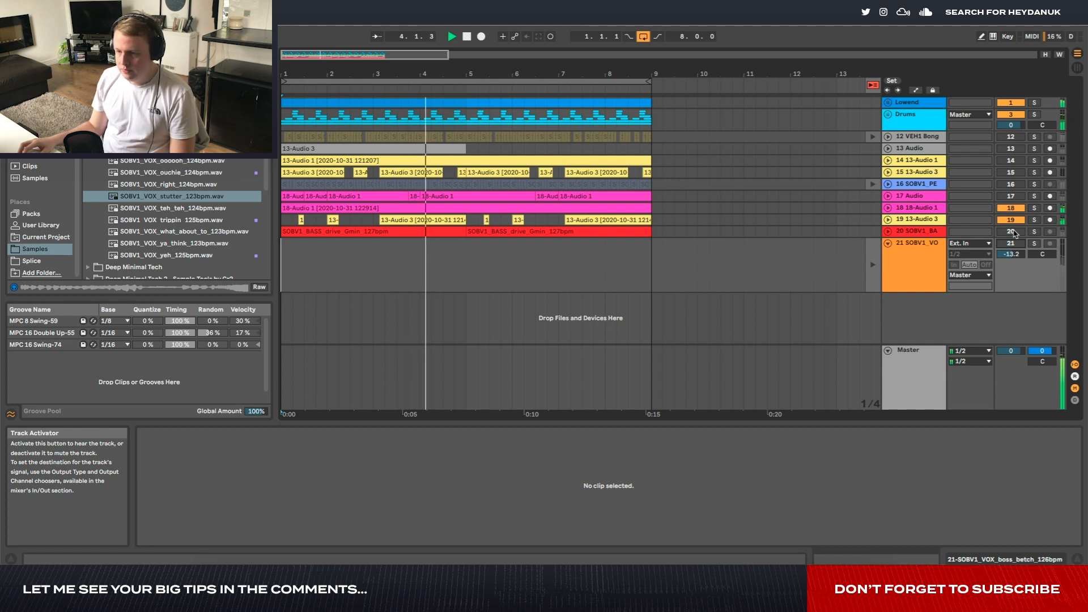
key("space")
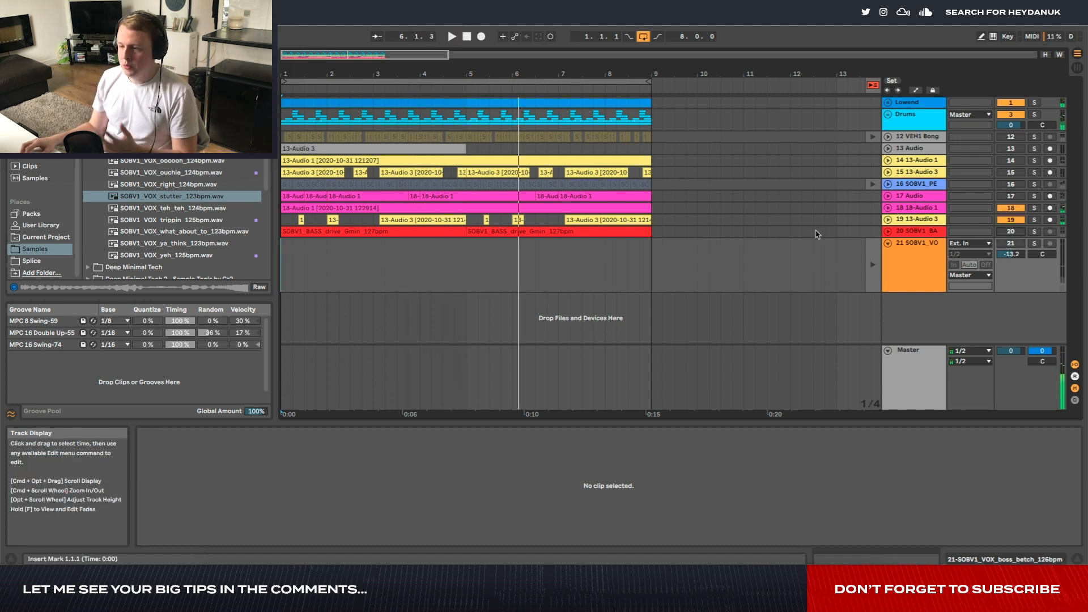